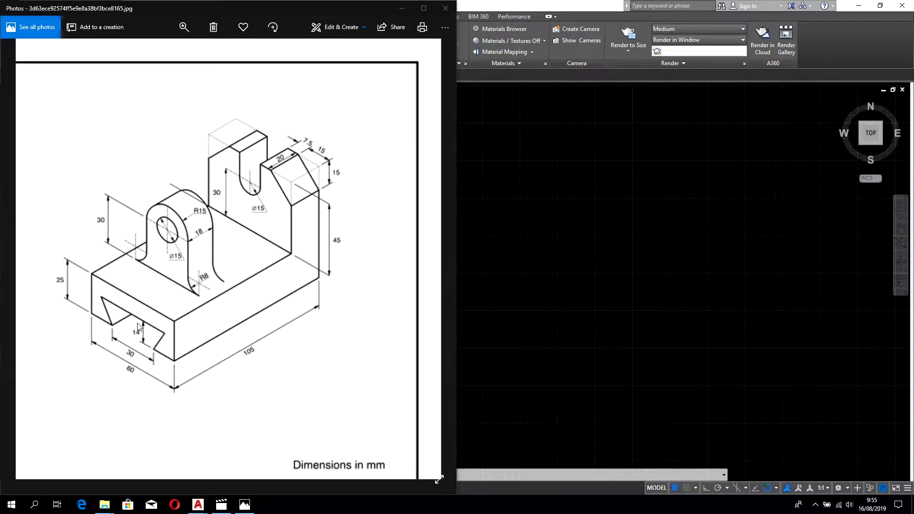
- Bring the blank AutoCAD drawing in front of Photos and set the Front ViewCube view
click(768, 192)
click(872, 149)
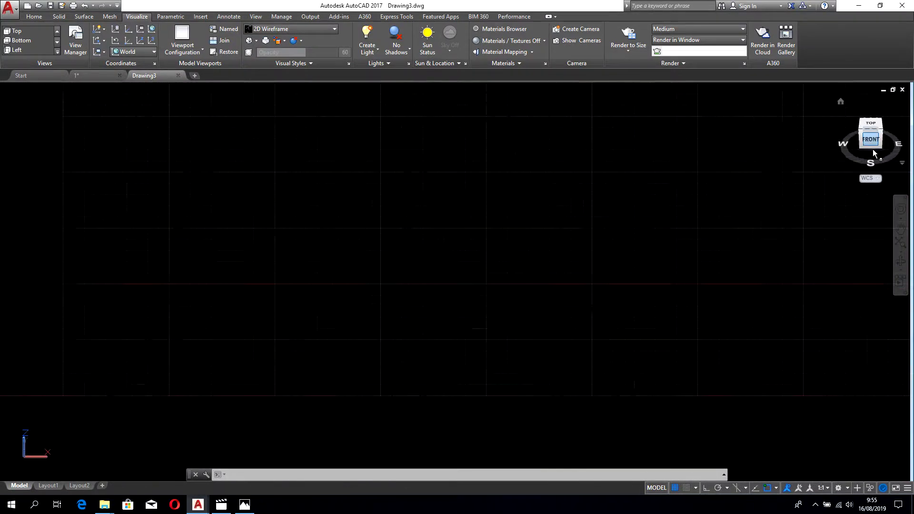
- Glance at the reference drawing, then start and cancel a POLYGON command
click(244, 505)
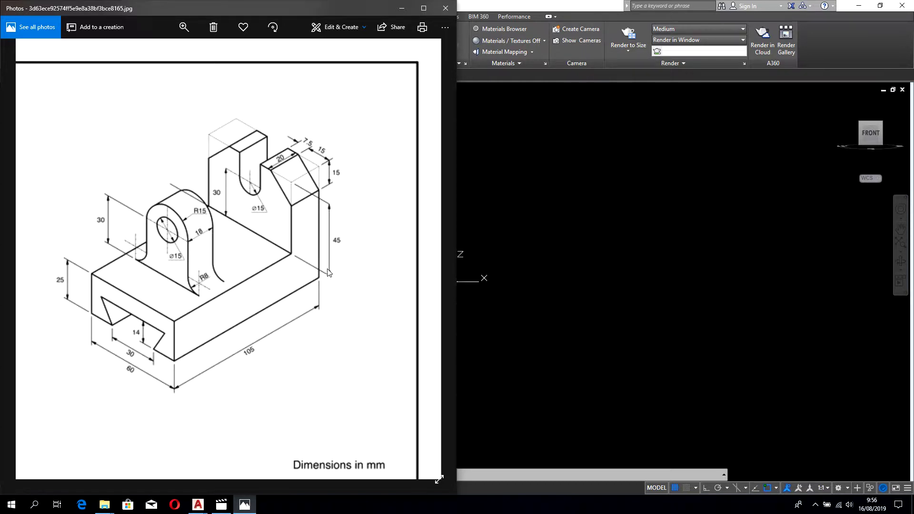
click(546, 226)
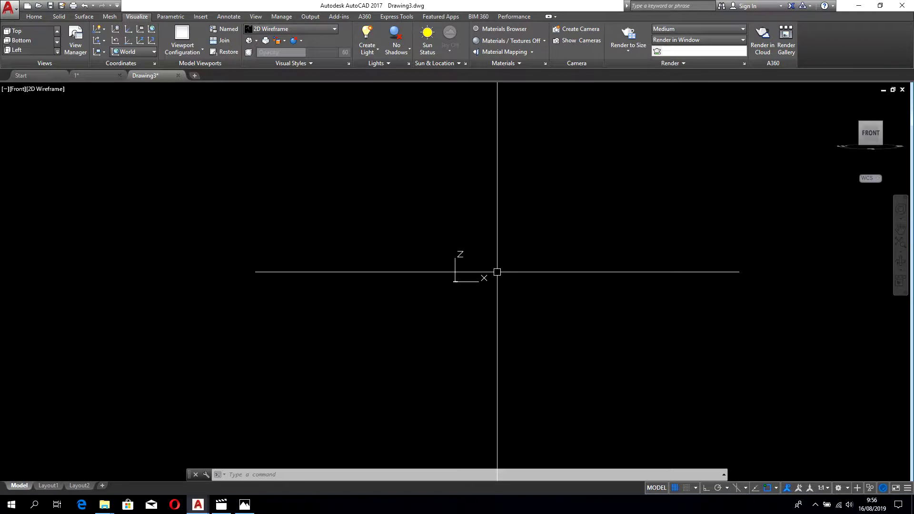
text(pol)
key(Return)
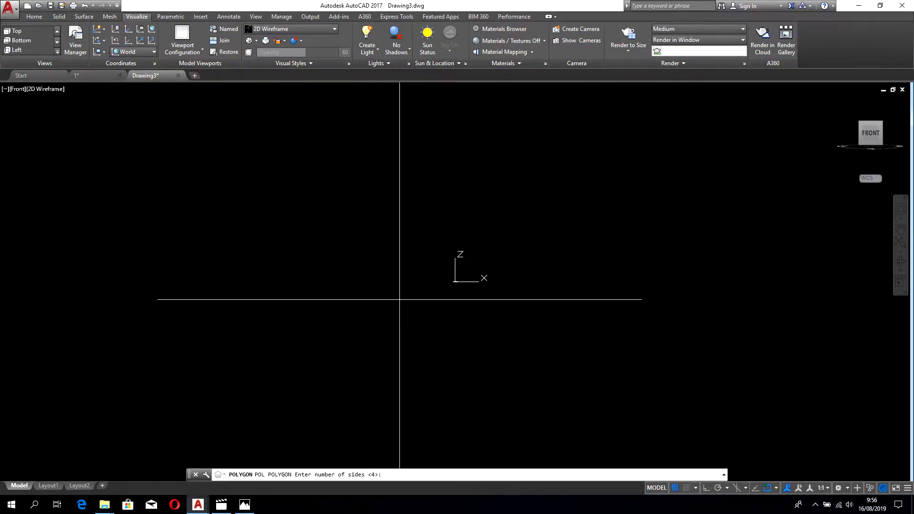
key(Escape)
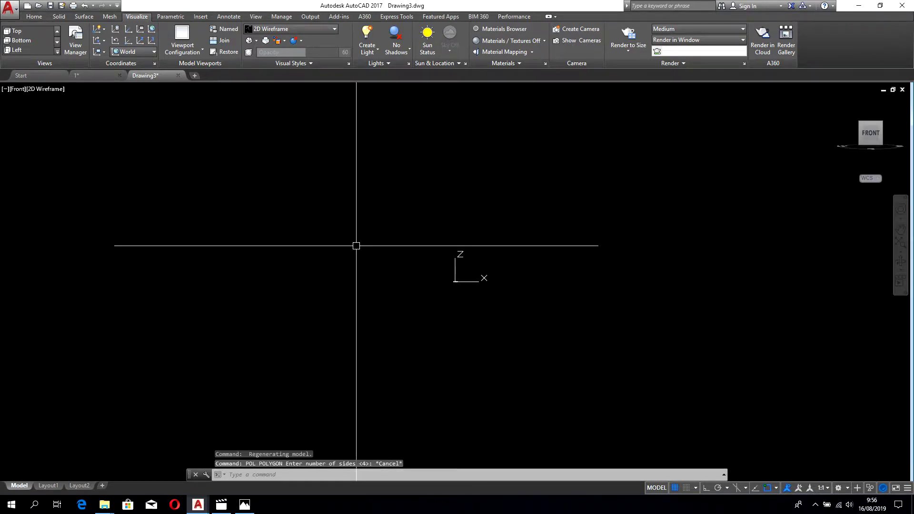
- Start and cancel a polyline, then show the Home ribbon's drawing and modelling tools
text(pl)
key(Return)
click(392, 219)
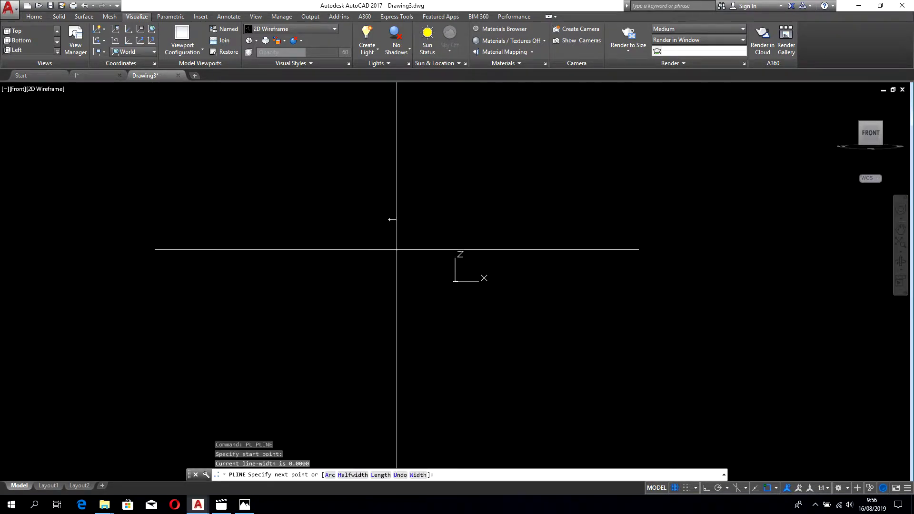
key(Escape)
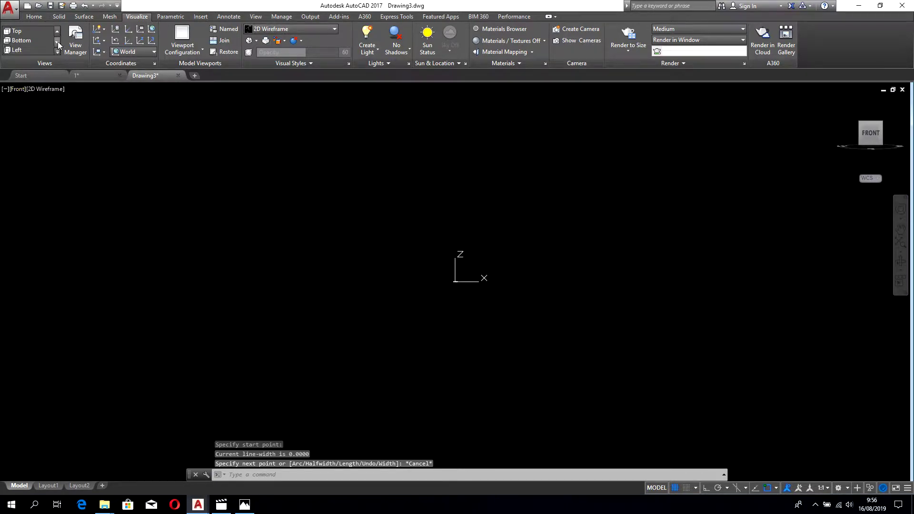
click(34, 16)
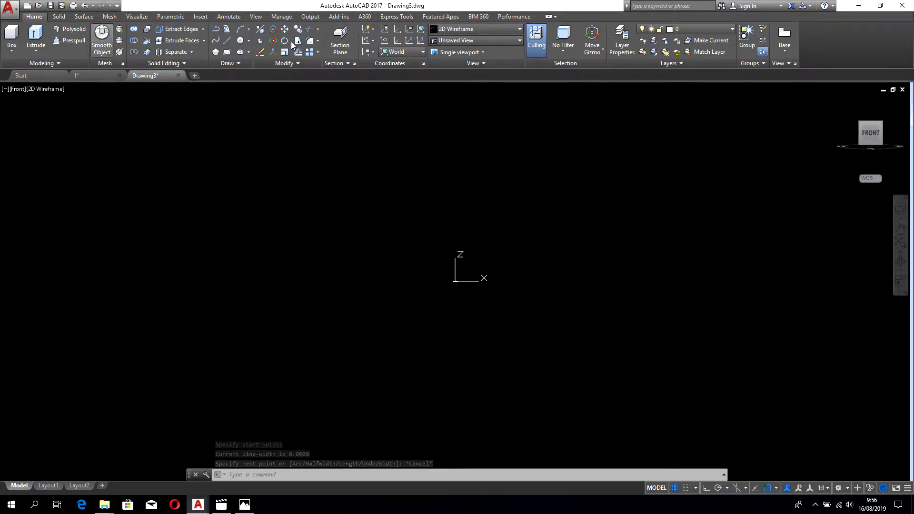
- Switch to the Front preset view and turn off the background grid
click(457, 41)
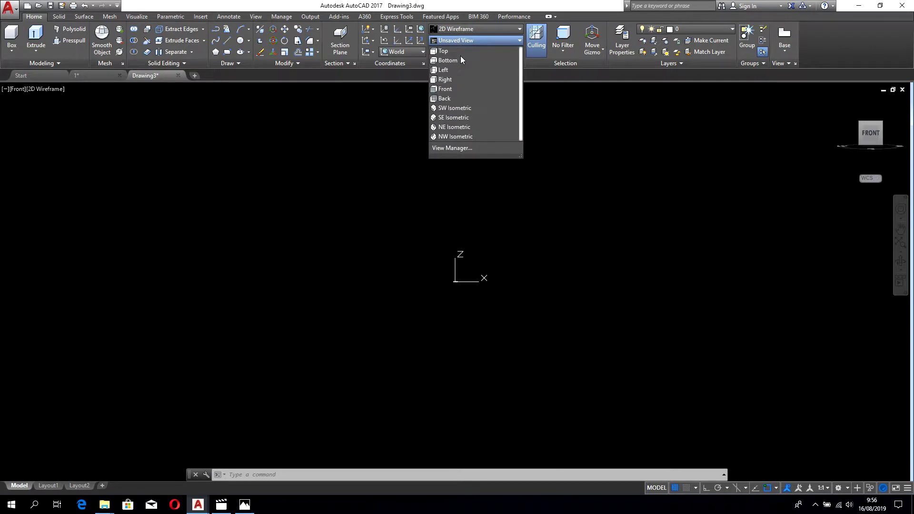
click(458, 88)
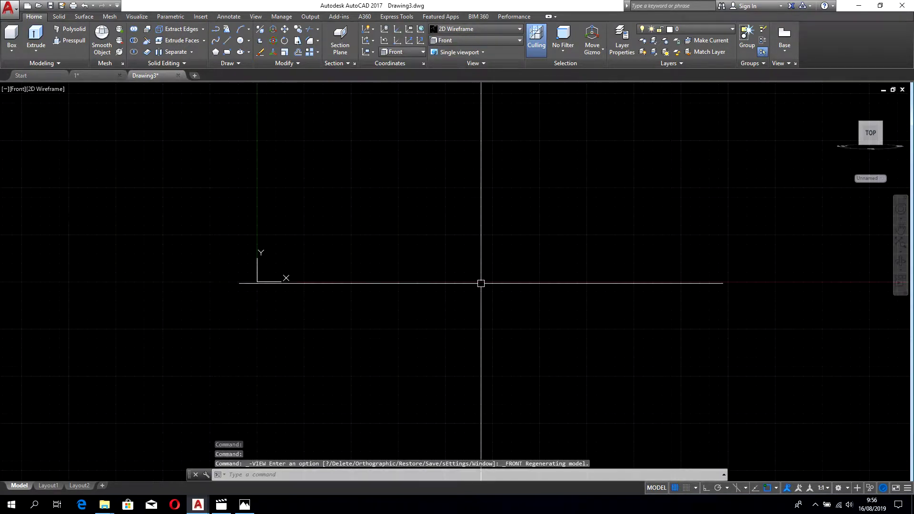
key(F7)
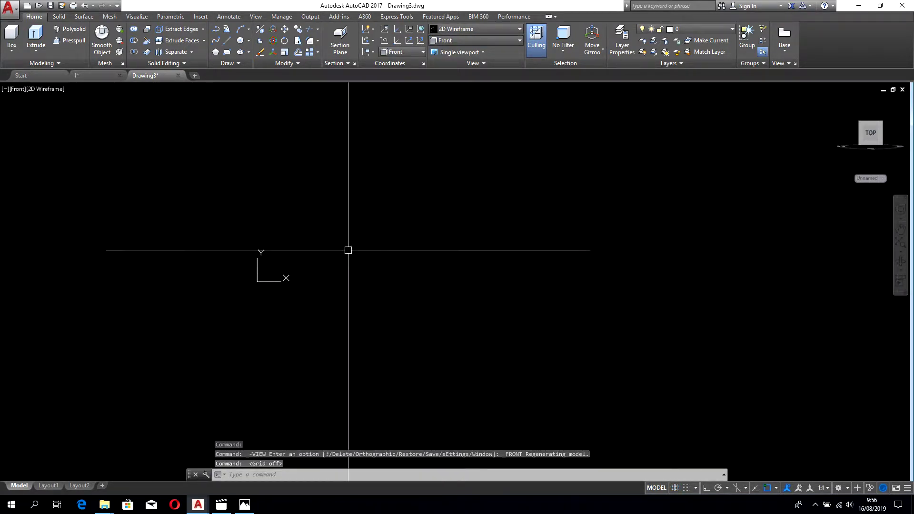
- With Ortho on, draw the polyline outline: 45 down, 60 across, 45 up
text(pl)
key(Return)
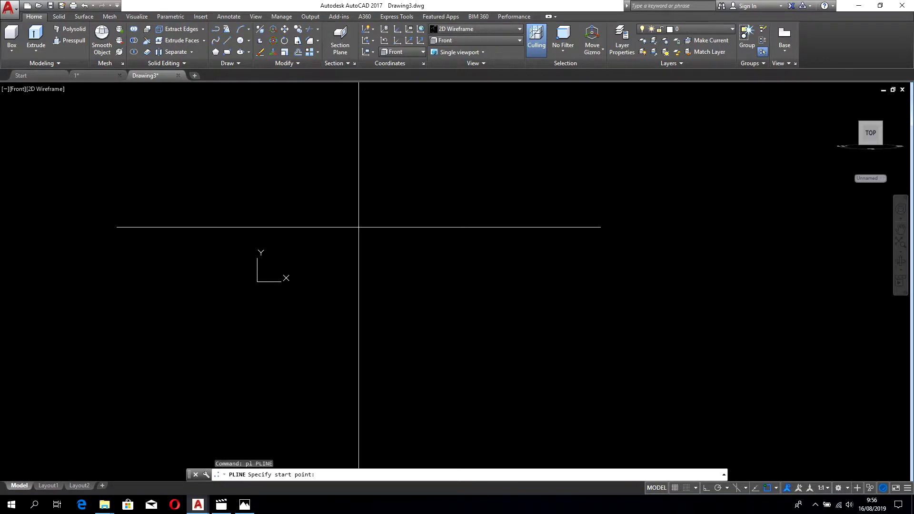
click(359, 227)
key(F8)
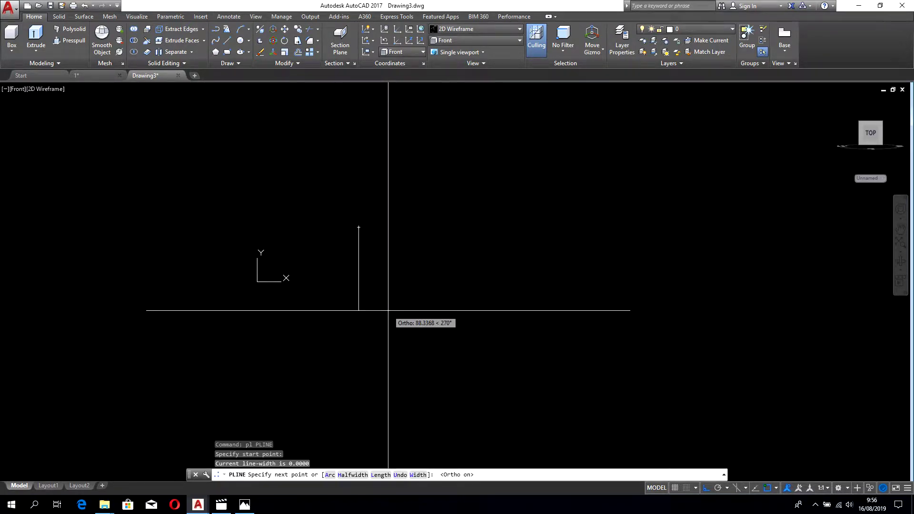
text(45)
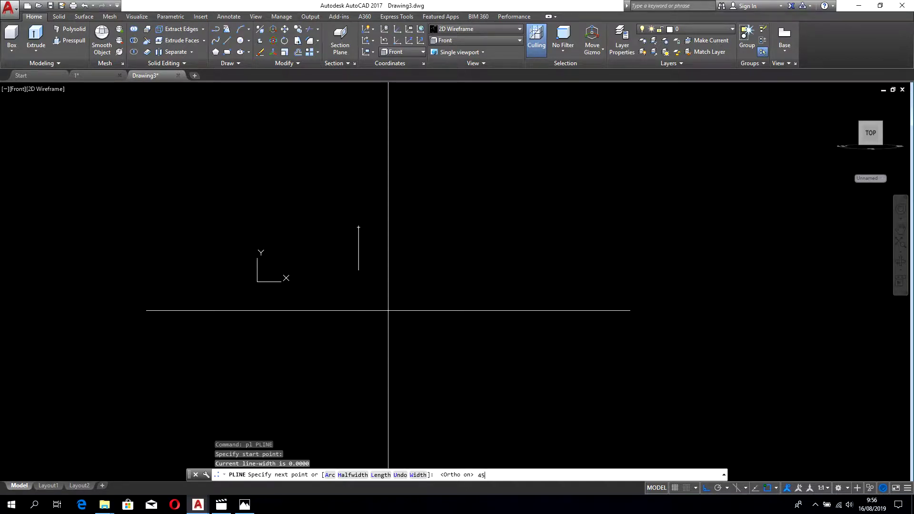
key(Return)
text(60)
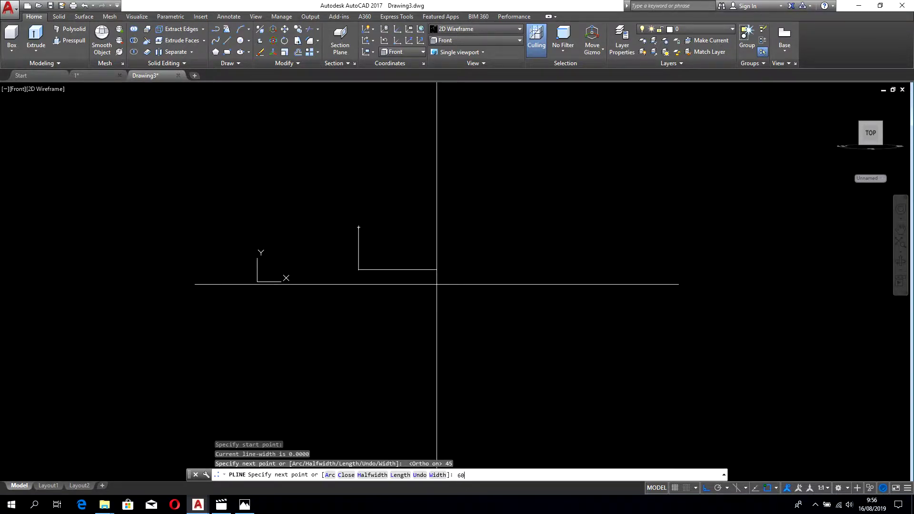
key(Return)
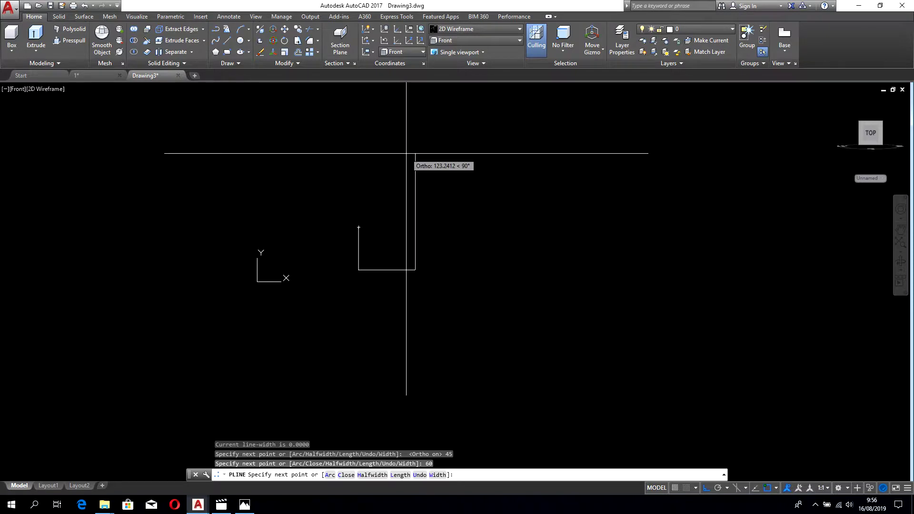
text(45)
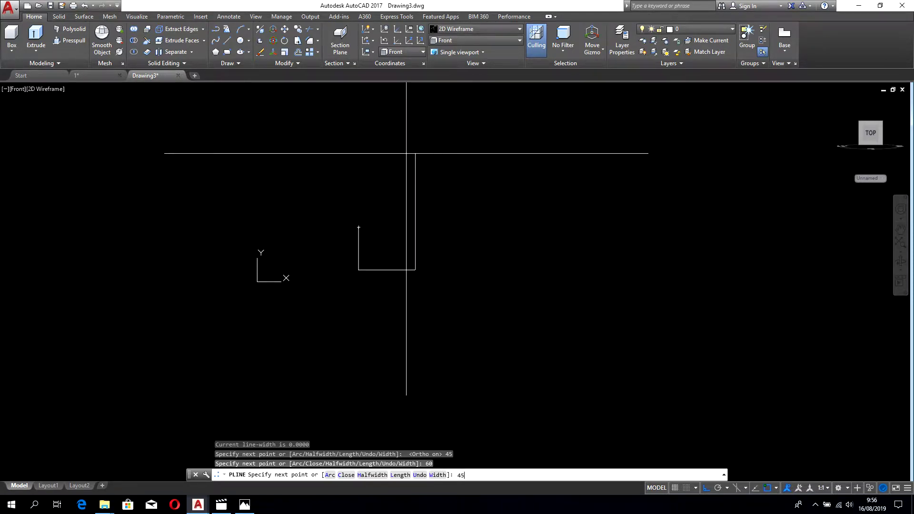
key(Return)
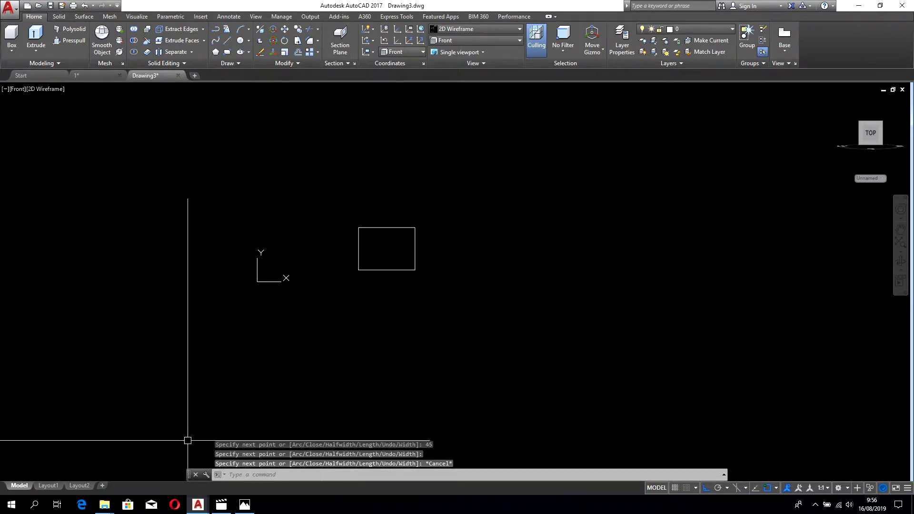
click(244, 505)
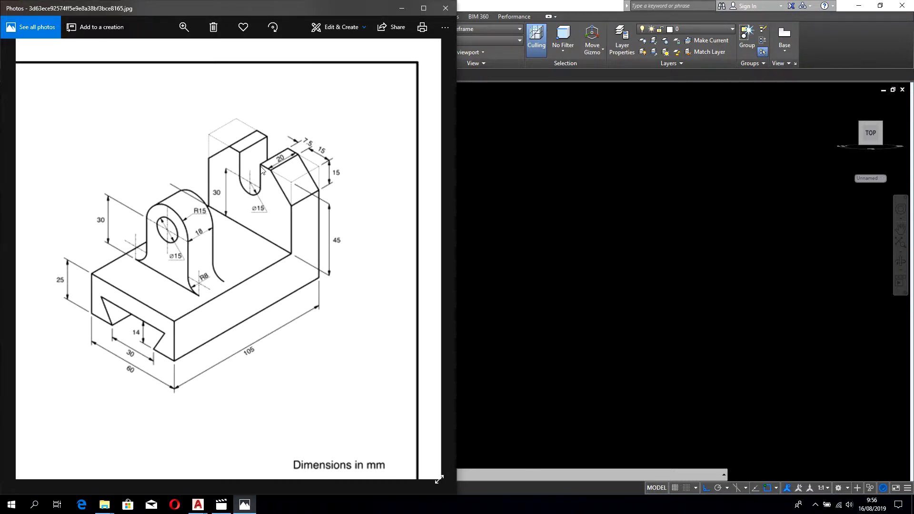
click(639, 295)
- Chamfer both top corners of the rectangle 15 by 15
scroll(395, 228, up, 5)
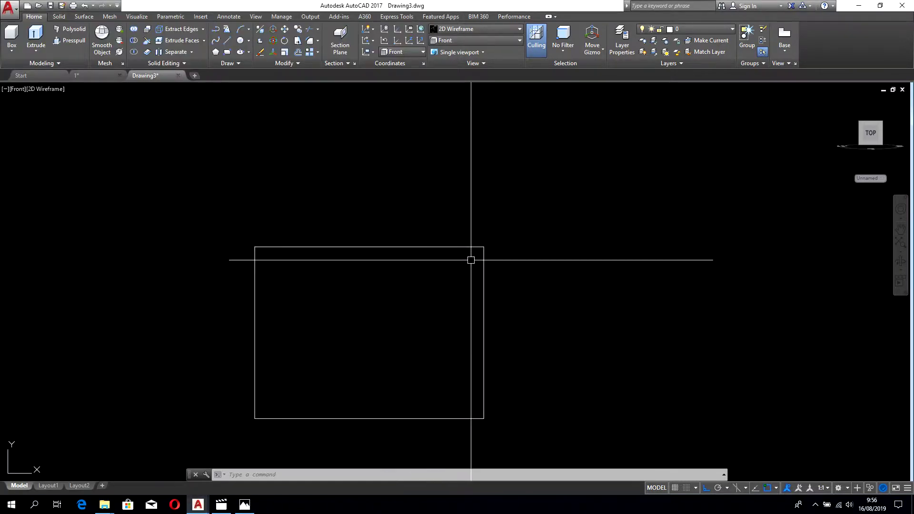
text(CHA)
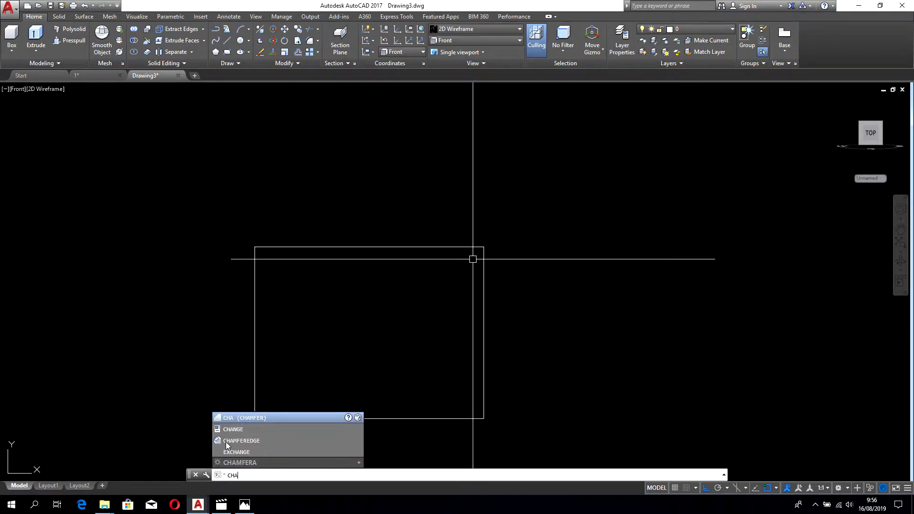
click(244, 418)
text(d)
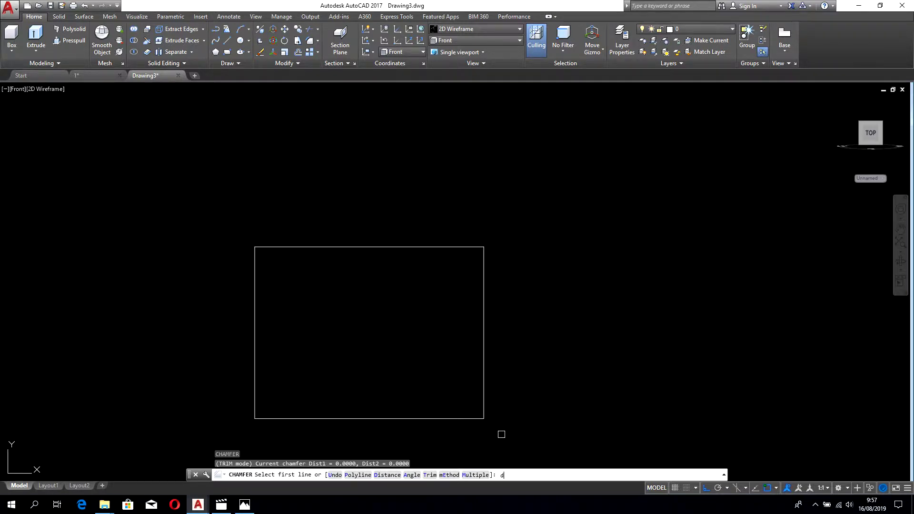
key(Return)
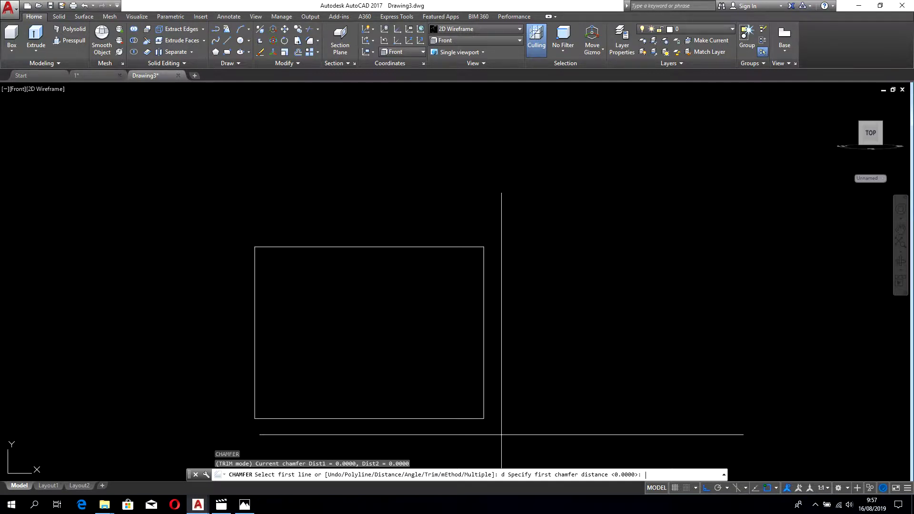
text(15)
key(Return)
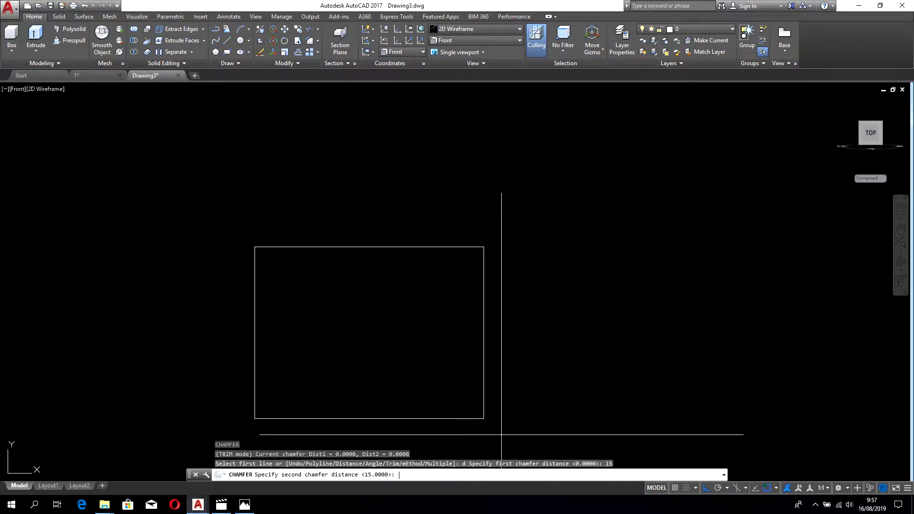
key(Return)
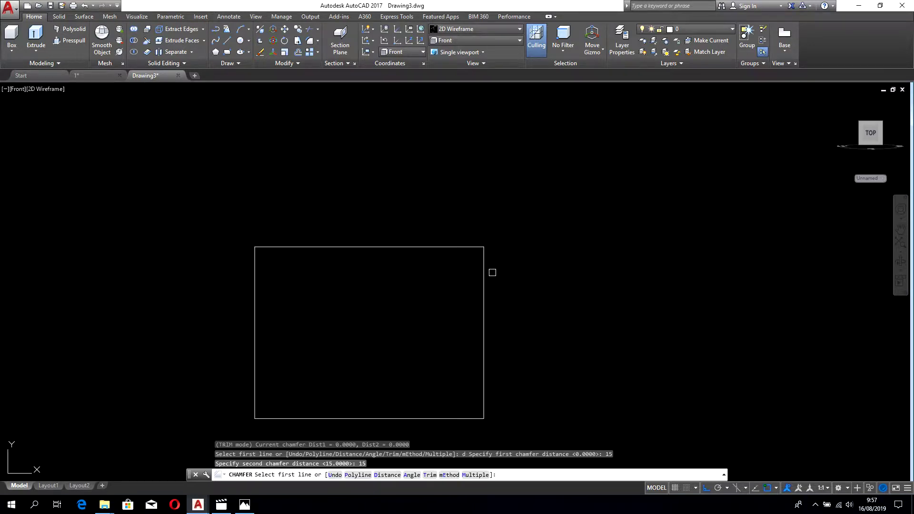
click(482, 270)
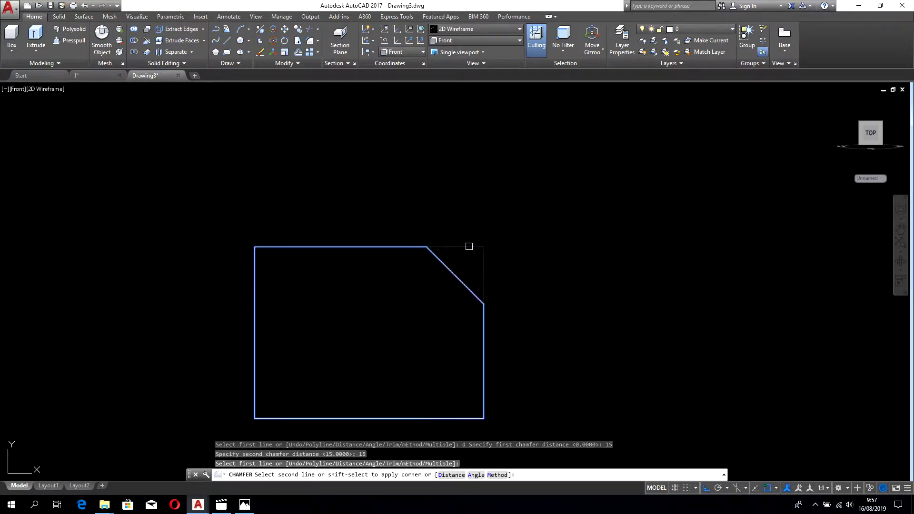
click(470, 247)
key(Return)
click(328, 245)
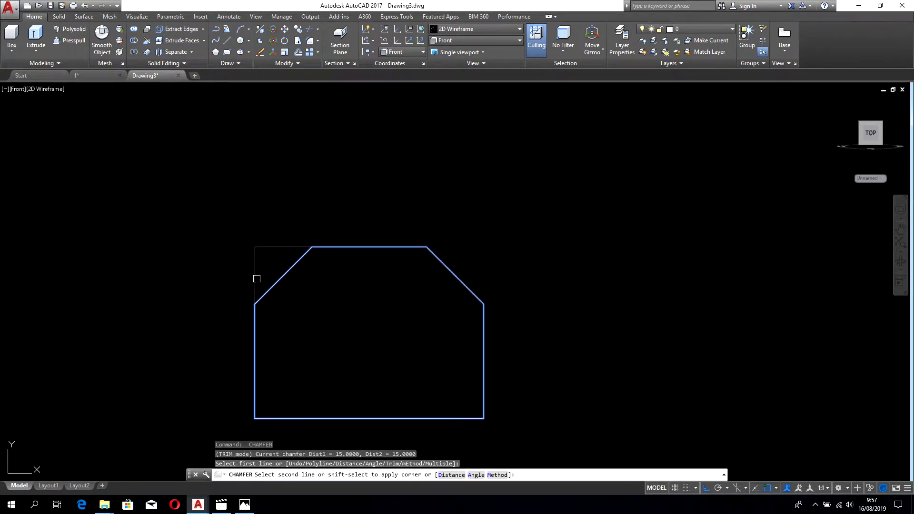
click(254, 280)
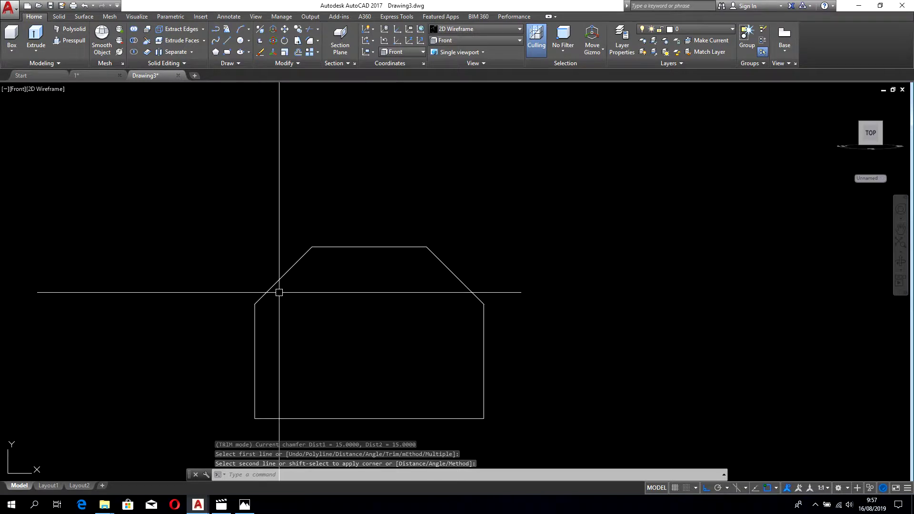
- Add a temporary 15 linear dimension across the left chamfer
text(Dli)
key(Return)
click(255, 303)
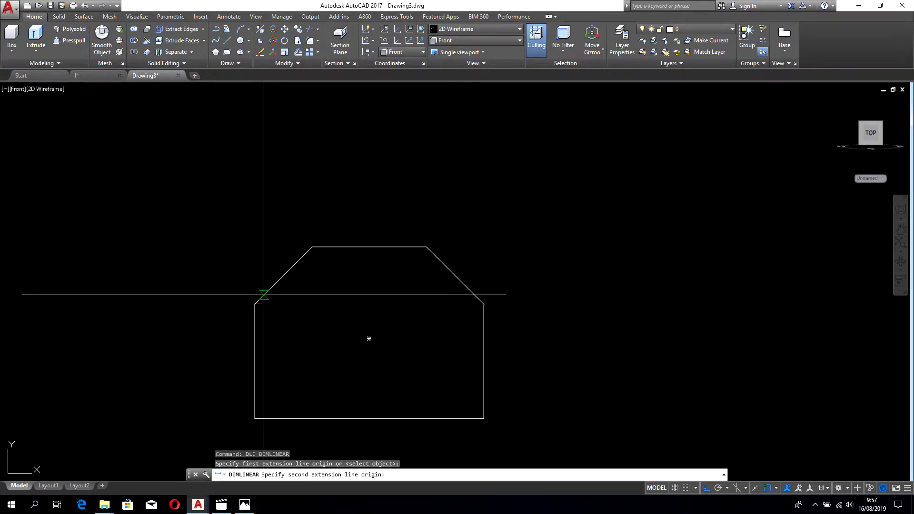
click(311, 246)
click(307, 212)
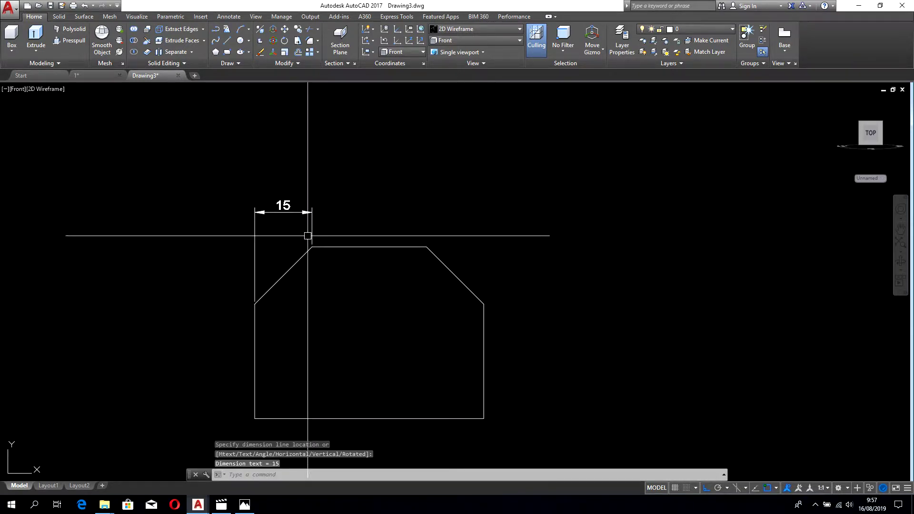
key(Return)
click(305, 246)
click(255, 303)
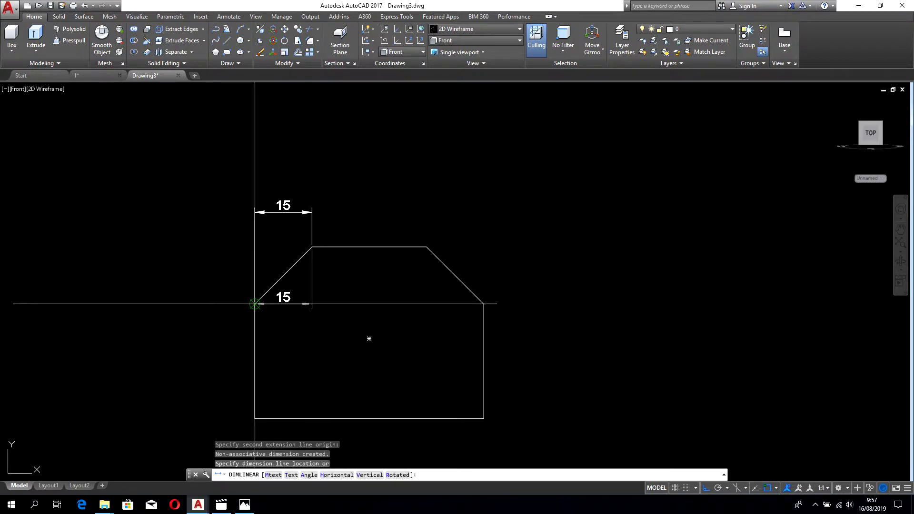
key(Escape)
- Window-select and delete the 15 dimension, then reopen the reference drawing
click(257, 224)
click(247, 227)
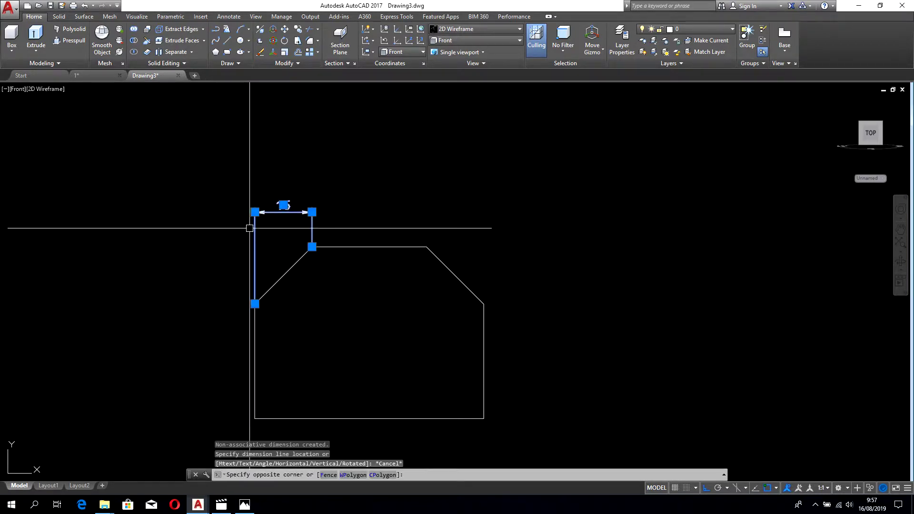
key(Delete)
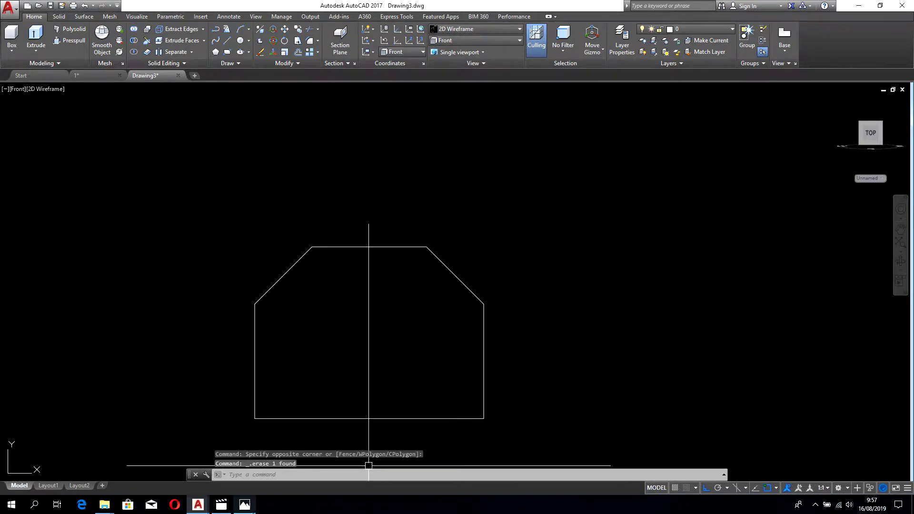
click(244, 504)
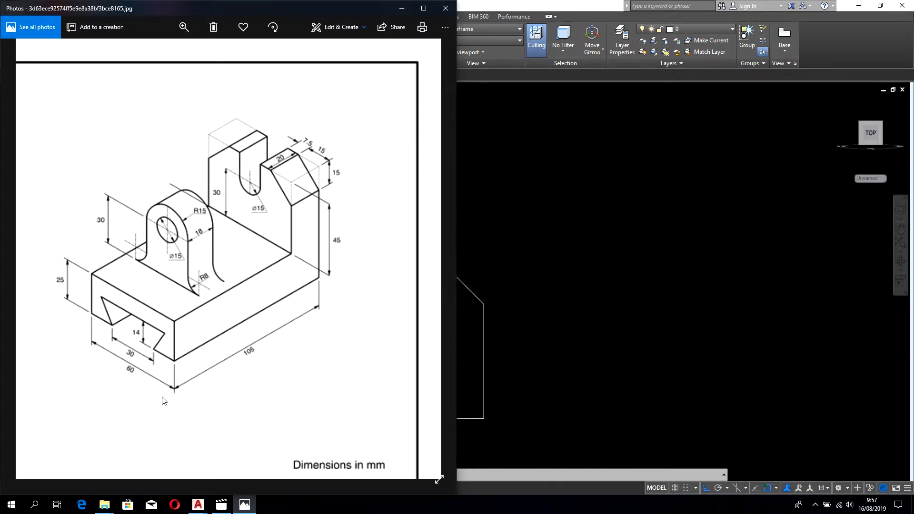
- Crossing-select the profile bottom and stretch it 25 units downward
click(536, 338)
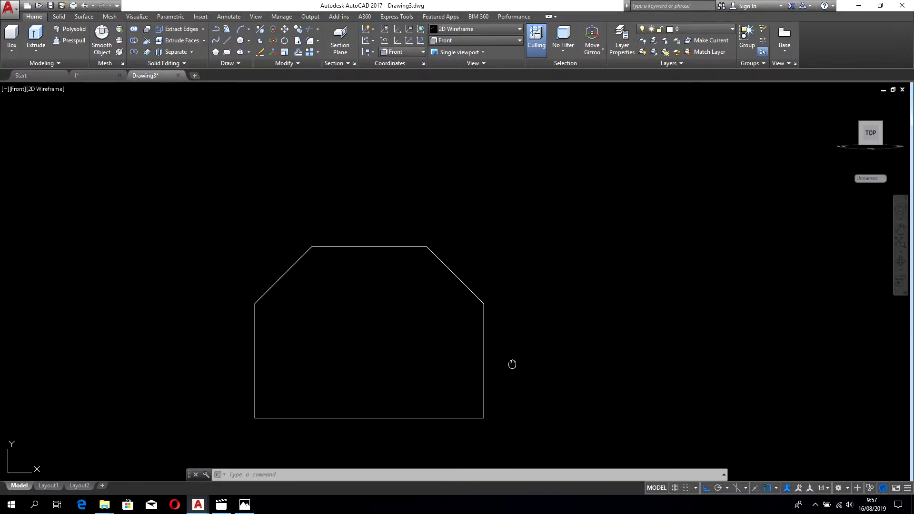
middle_drag(512, 365, 544, 156)
scroll(544, 155, down, 2)
click(551, 167)
click(269, 284)
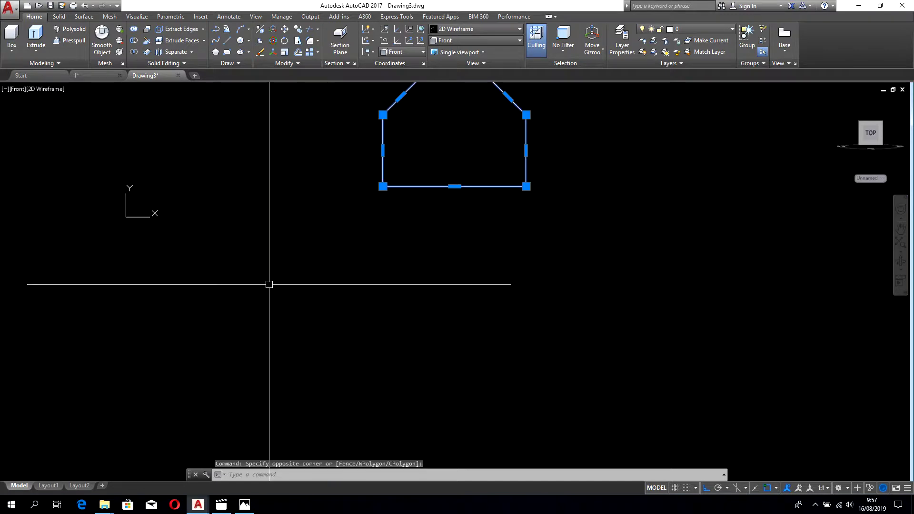
text(s)
key(Return)
click(671, 185)
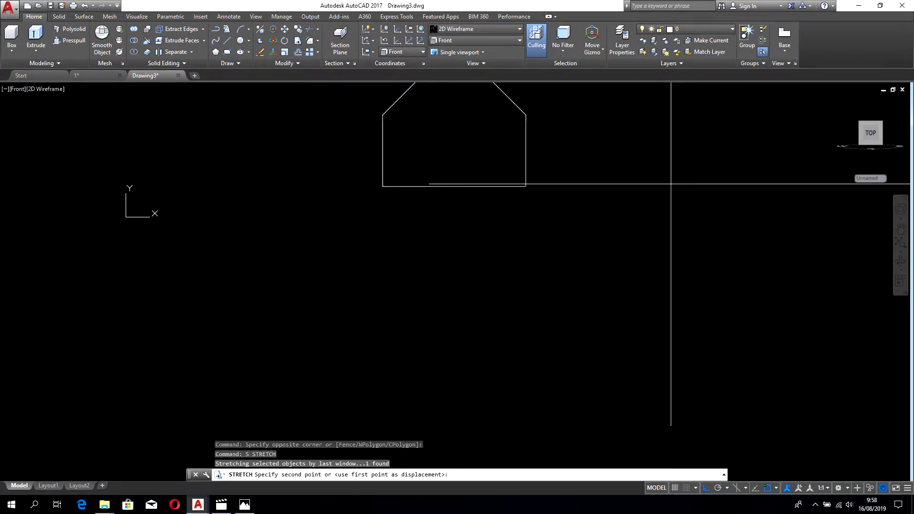
text(25)
key(Return)
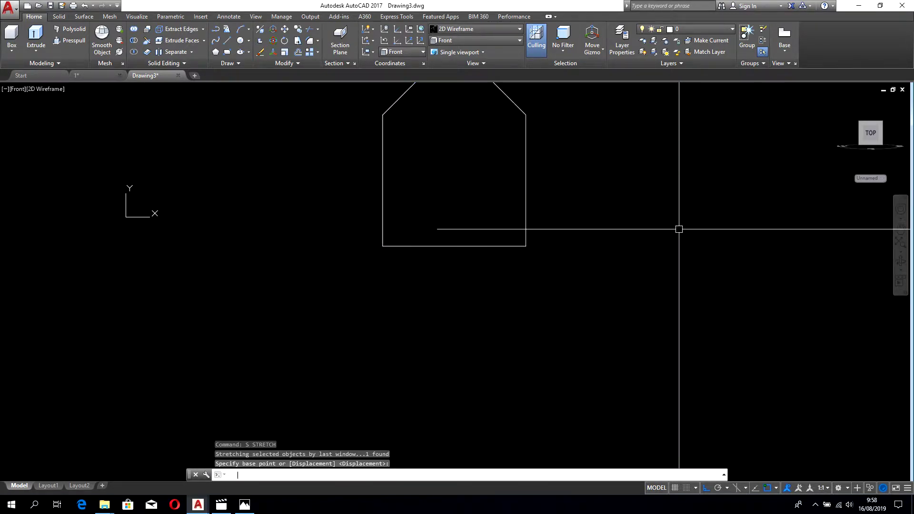
- Compare the stretched profile with the reference drawing and return to AutoCAD
scroll(528, 172, up, 2)
scroll(530, 168, down, 2)
scroll(529, 168, down, 2)
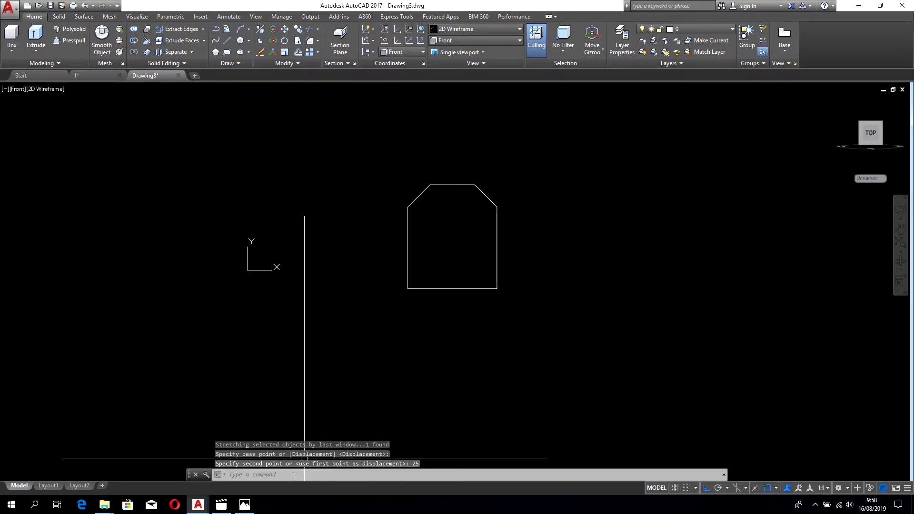
click(244, 505)
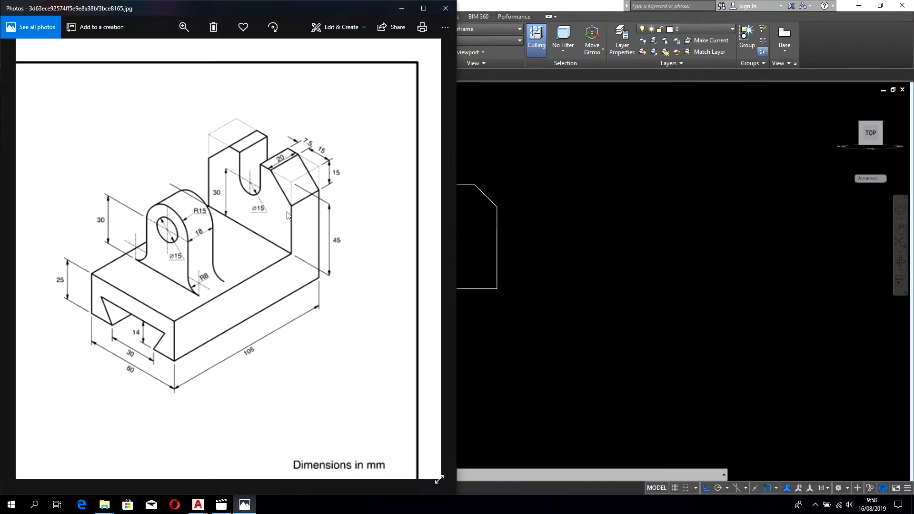
click(692, 138)
key(Escape)
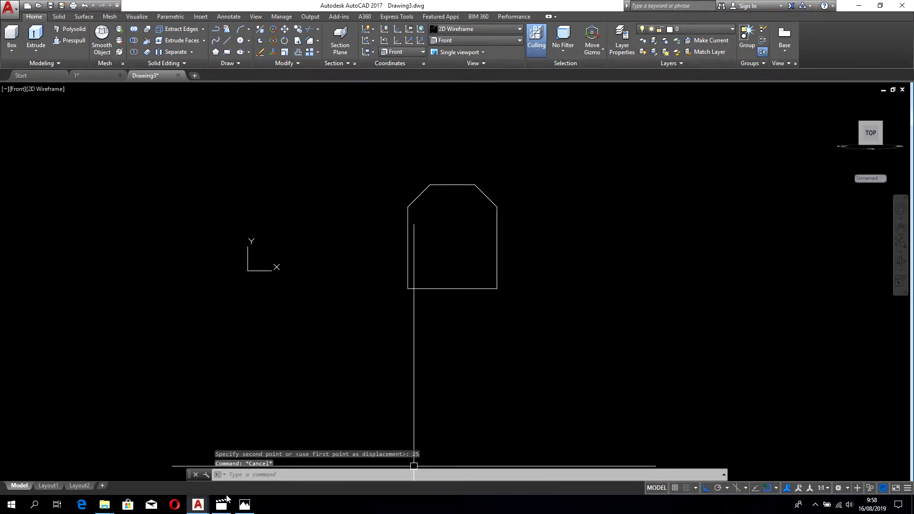
click(245, 505)
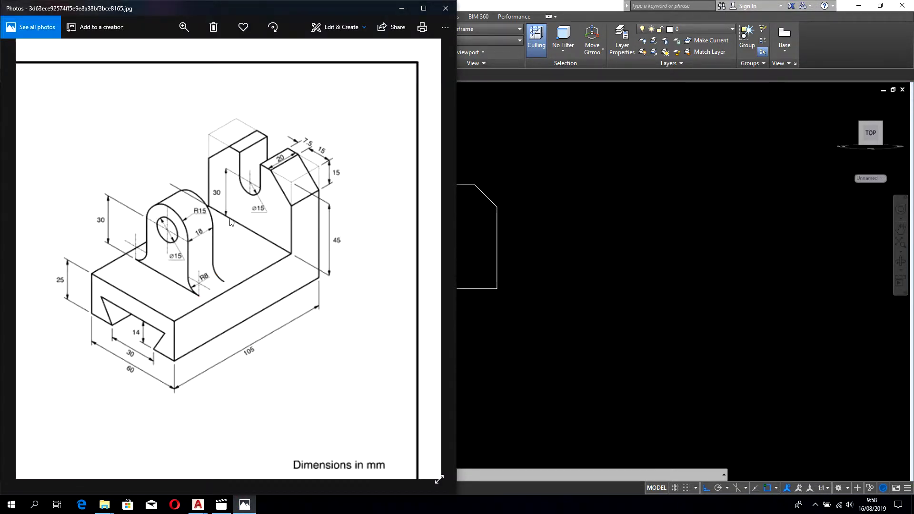
click(638, 219)
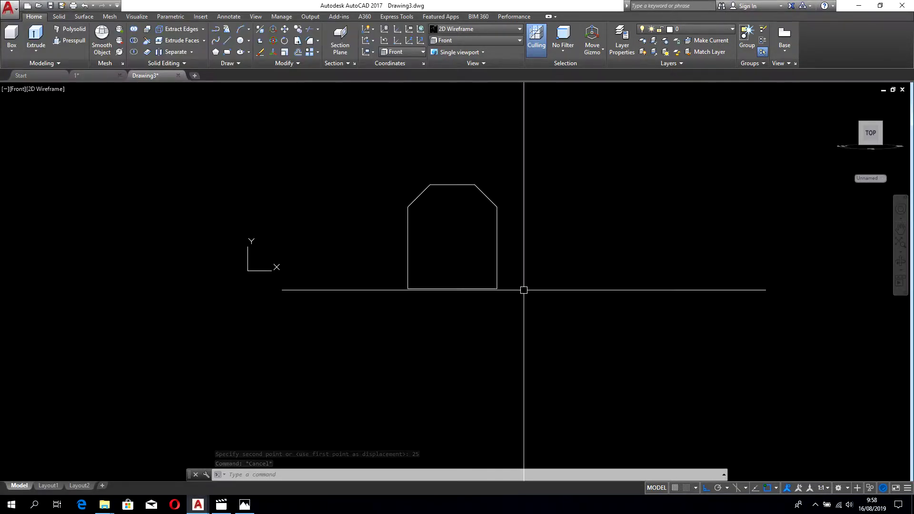
text(c)
key(Return)
click(452, 289)
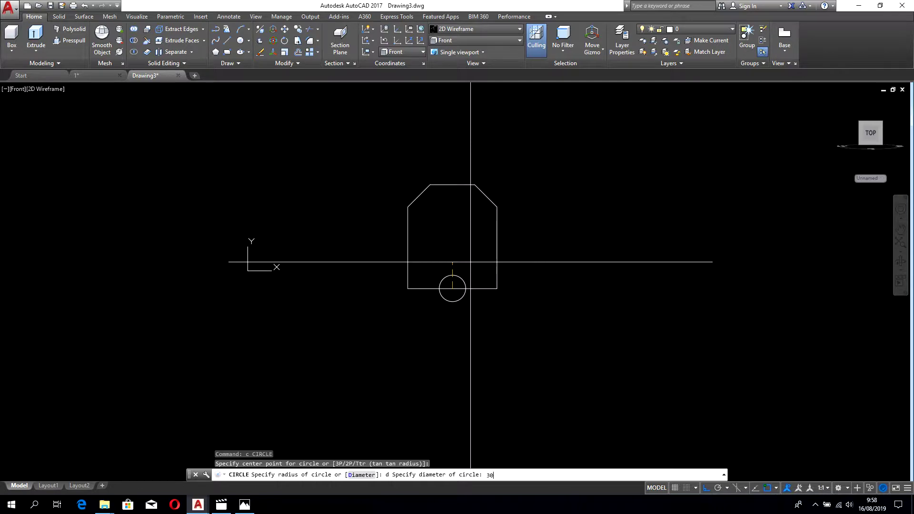
key(Return)
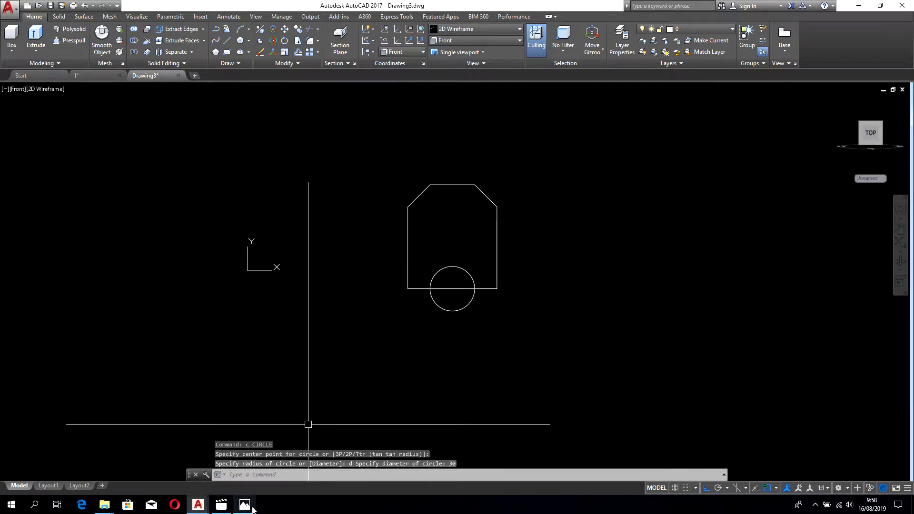
click(241, 508)
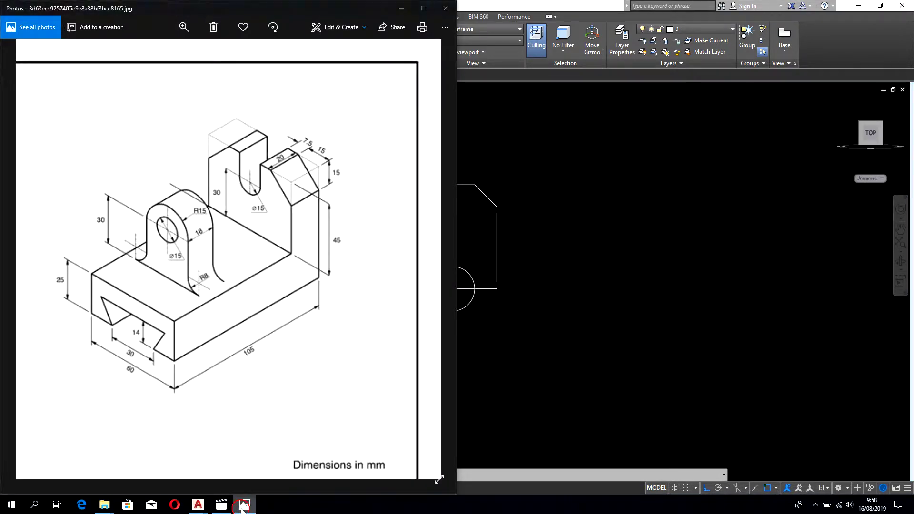
click(243, 507)
click(464, 273)
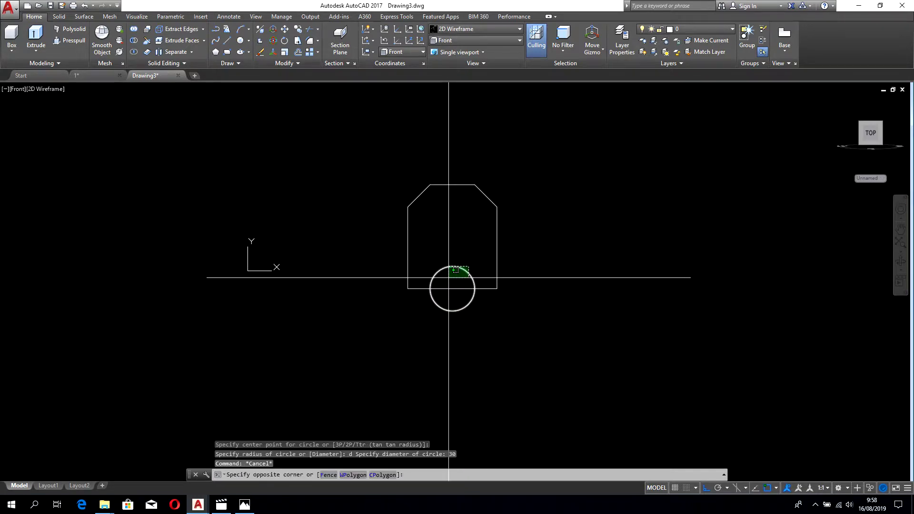
key(Delete)
text(c)
key(Return)
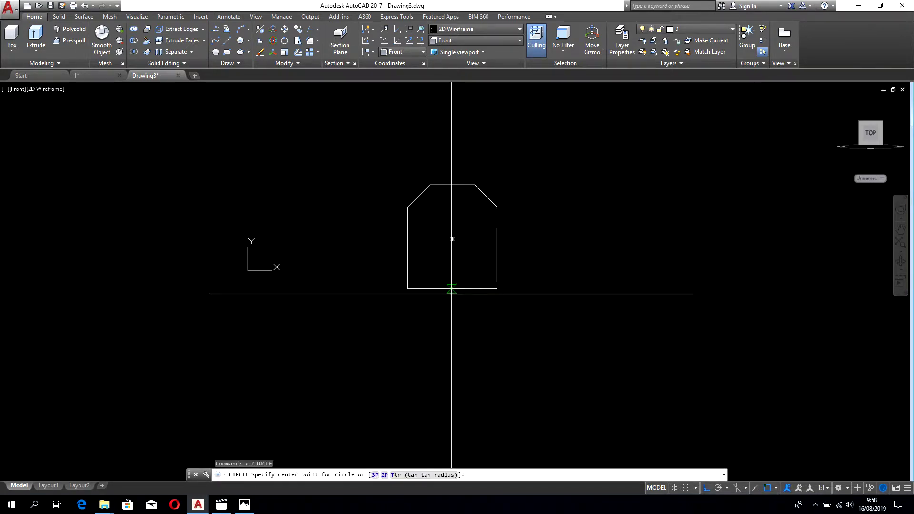
click(452, 288)
text(d)
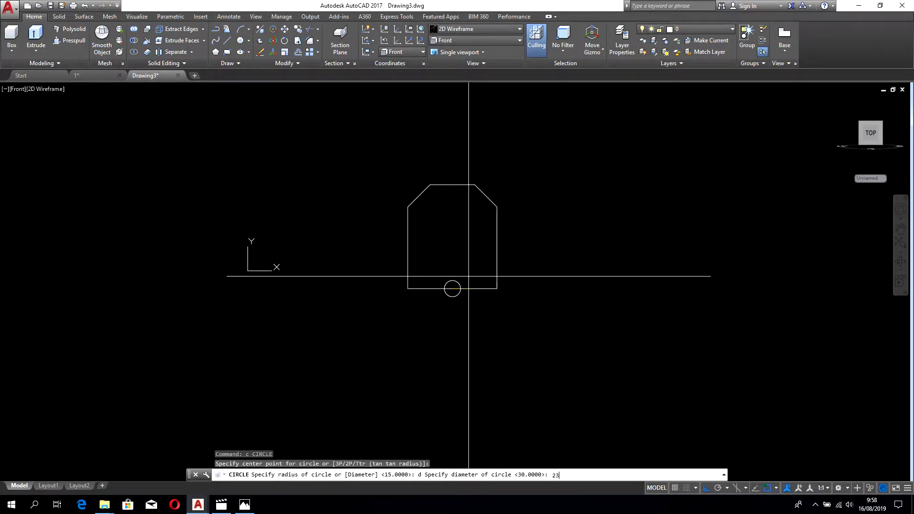
key(Return)
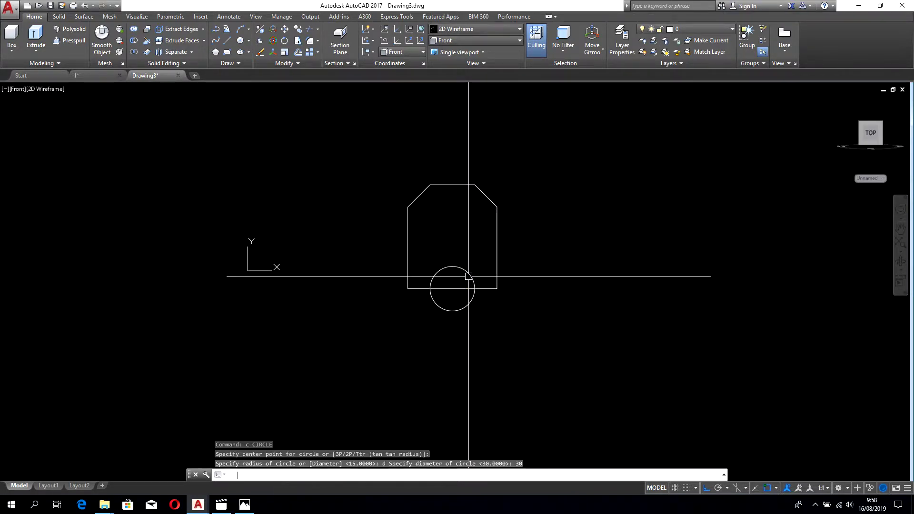
click(468, 274)
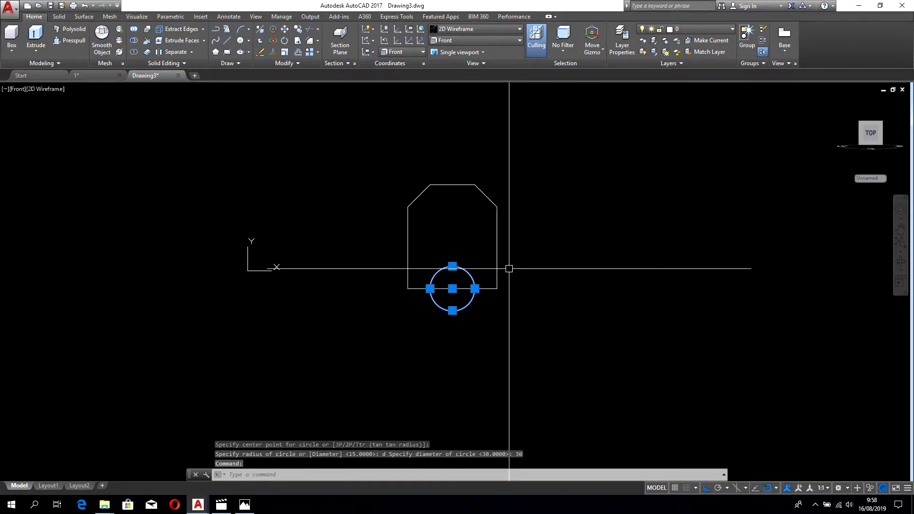
scroll(458, 214, up, 2)
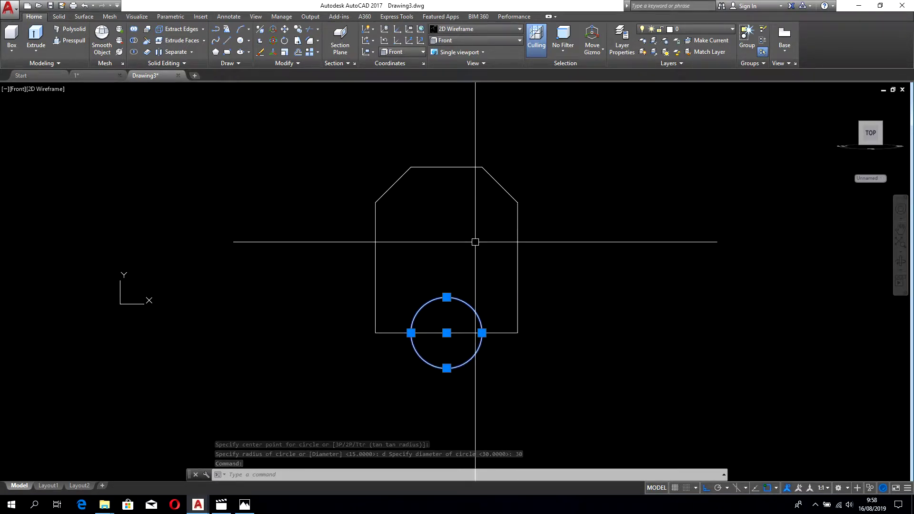
click(245, 505)
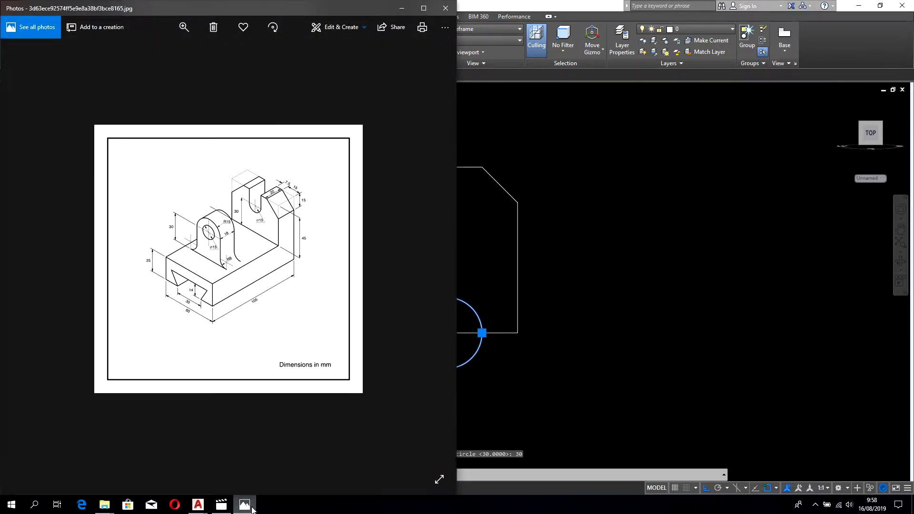
click(244, 505)
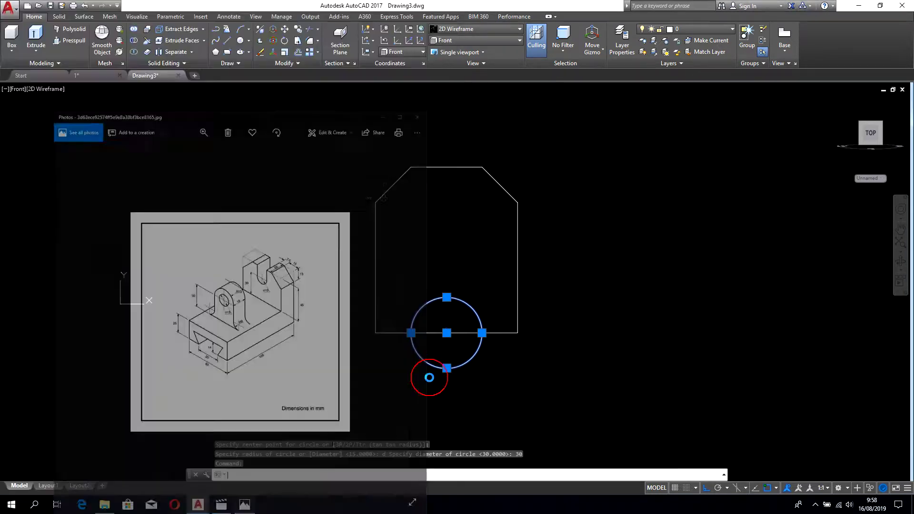
scroll(445, 294, up, 2)
- Delete the old circle and draw a 25-diameter circle at the bottom-edge midpoint
key(Delete)
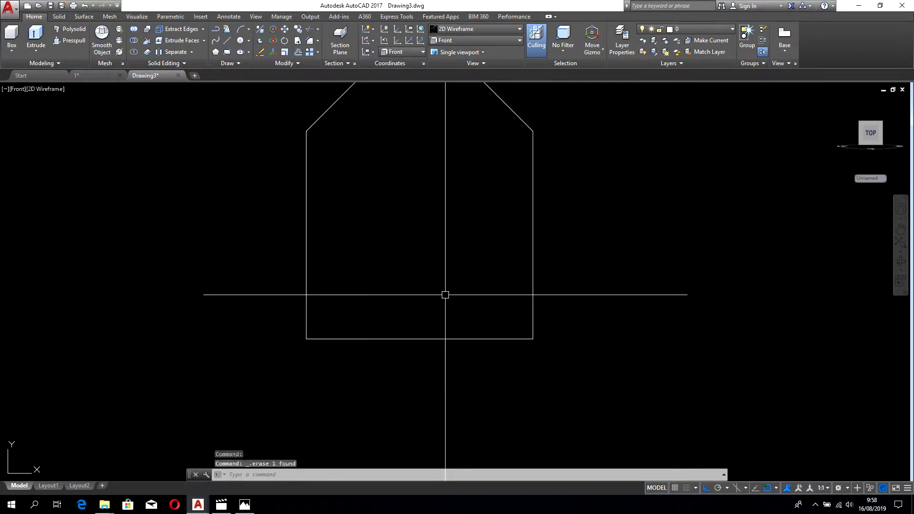
text(c)
key(Return)
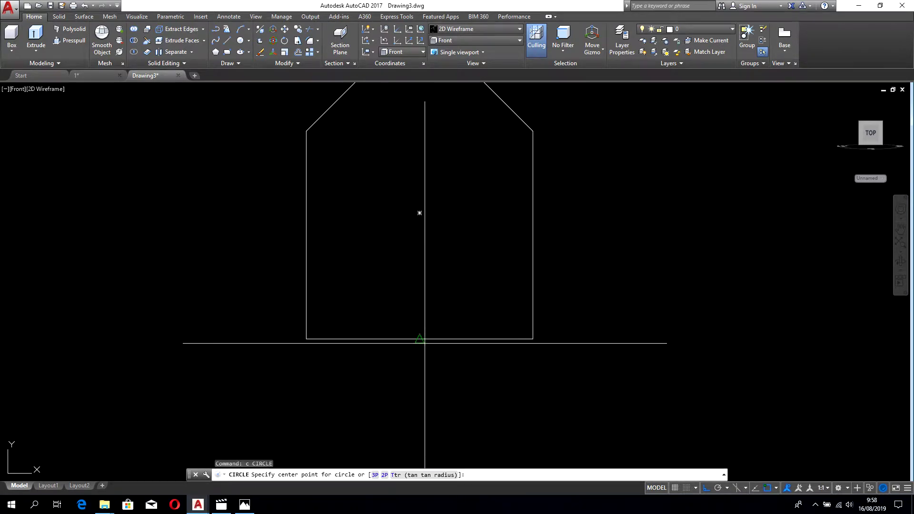
click(419, 338)
text(25)
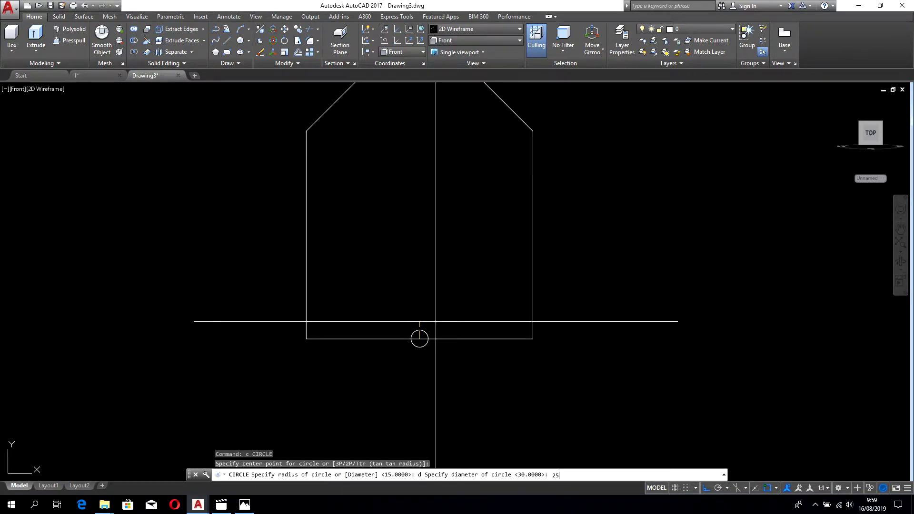
key(Return)
click(453, 280)
click(434, 303)
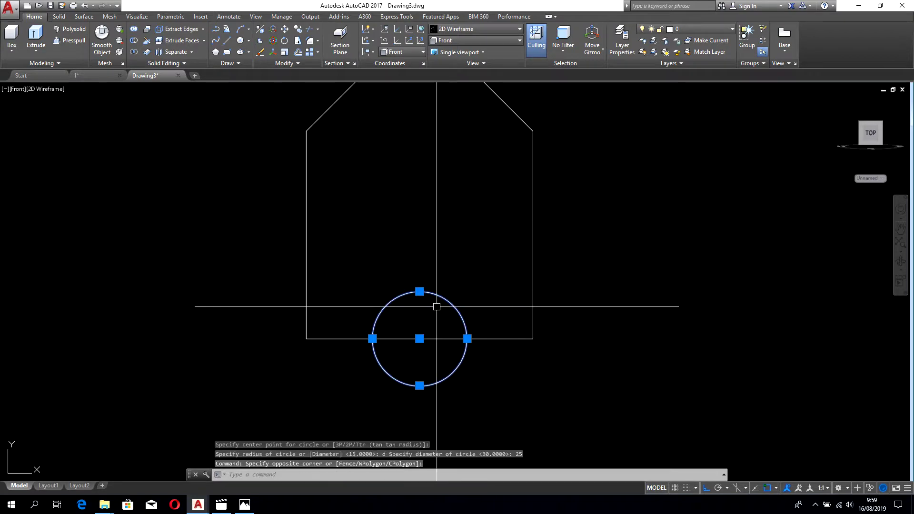
- Erase the 25-diameter circle using a window selection
middle_drag(435, 302, 435, 332)
scroll(464, 293, down, 4)
scroll(508, 287, up, 4)
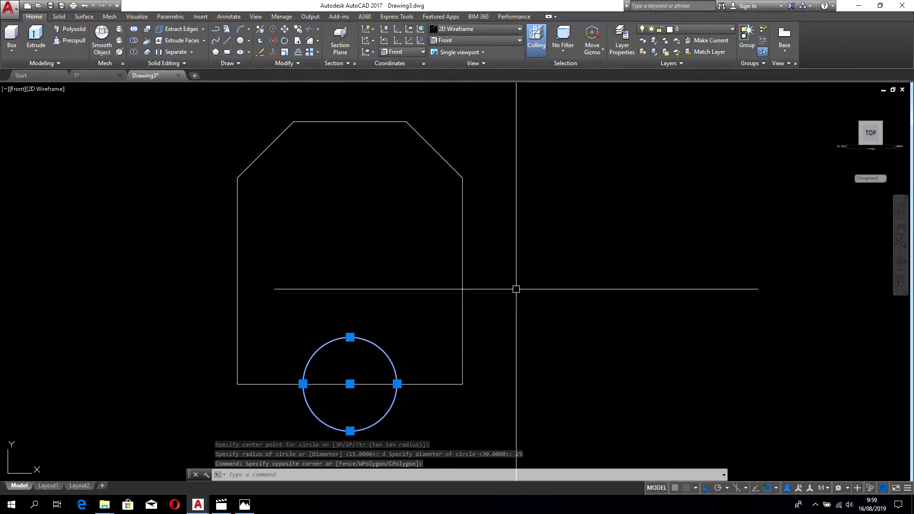
key(Escape)
click(427, 331)
click(388, 360)
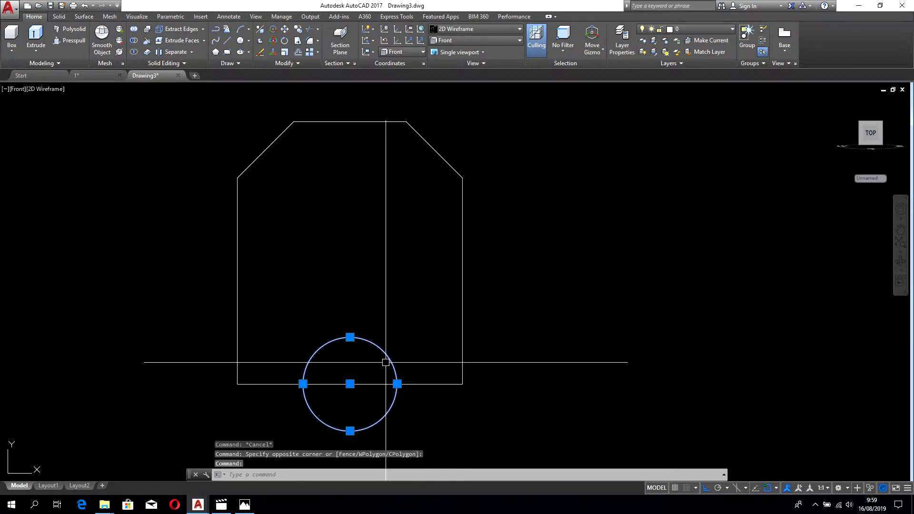
key(Delete)
- Draw a 15-diameter circle centred on the bottom-edge midpoint and select it
text(c)
key(Return)
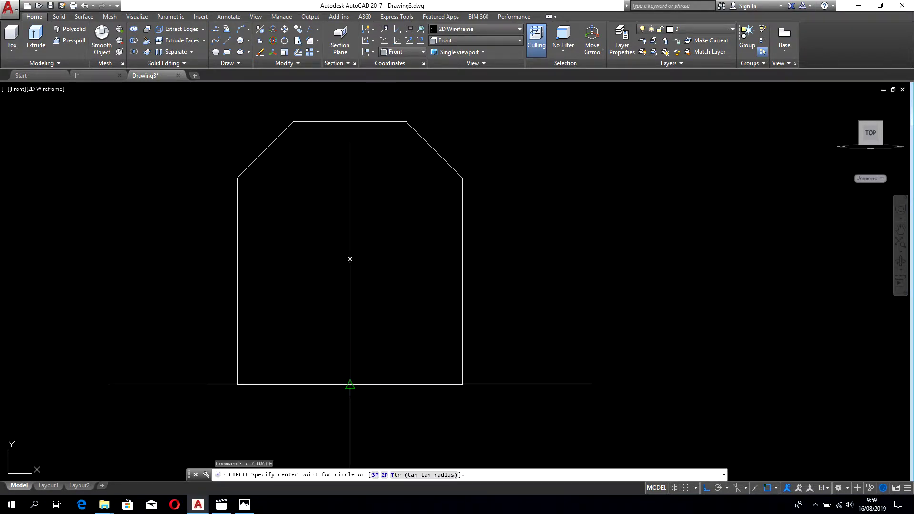
click(349, 384)
key(Return)
text(15)
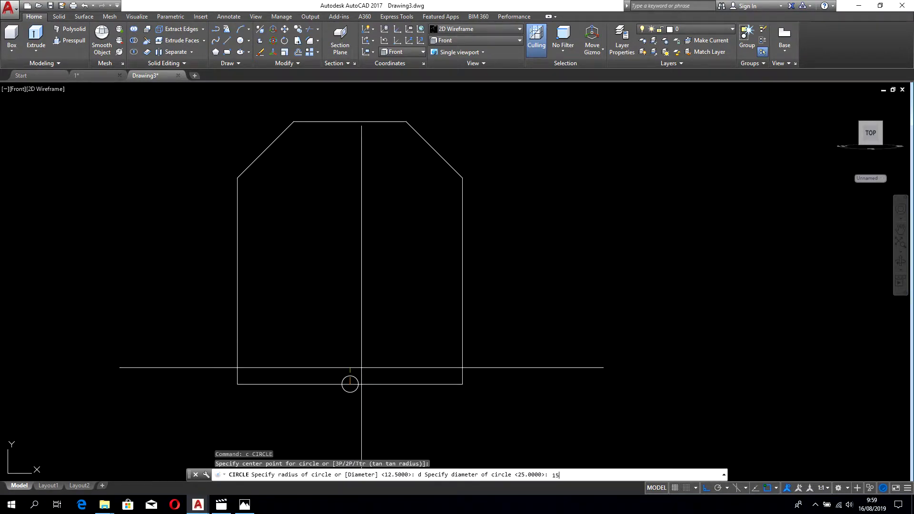
key(Return)
click(366, 361)
- Move the 15-diameter circle 55 units straight up, checking the reference drawing
text(m)
key(Return)
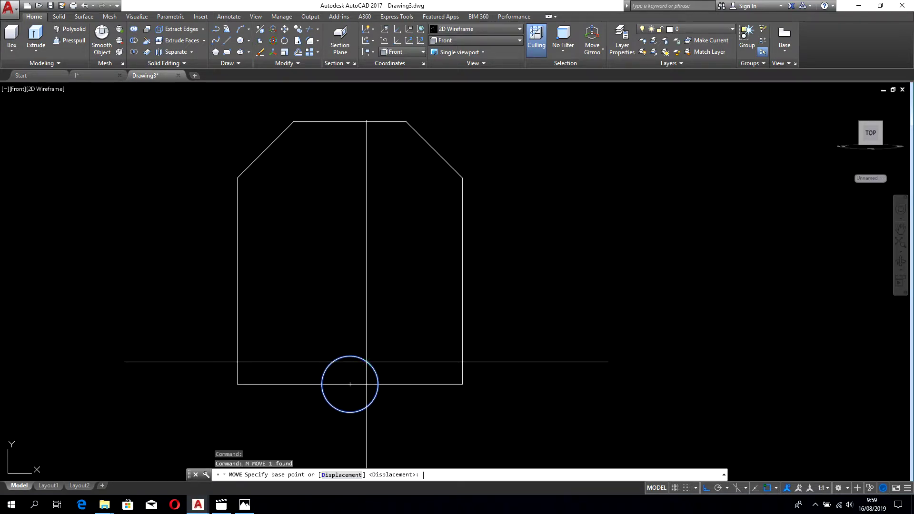
click(556, 356)
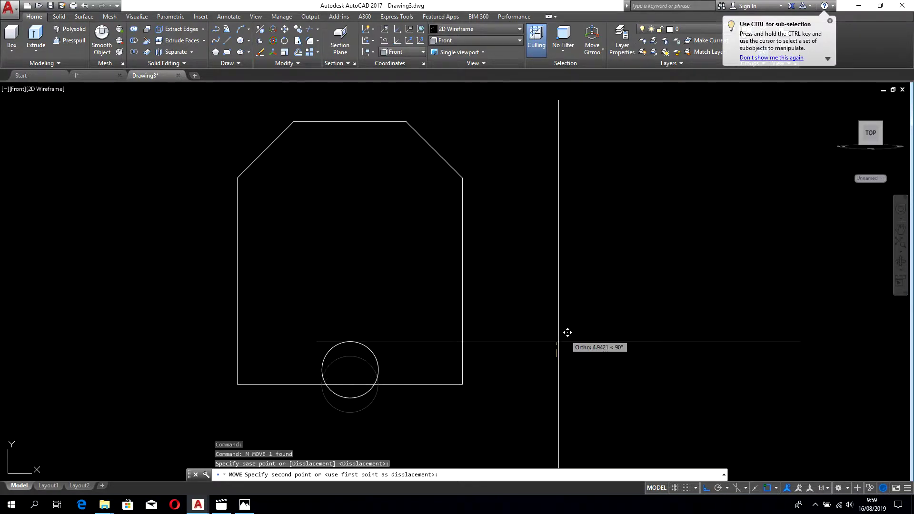
click(248, 505)
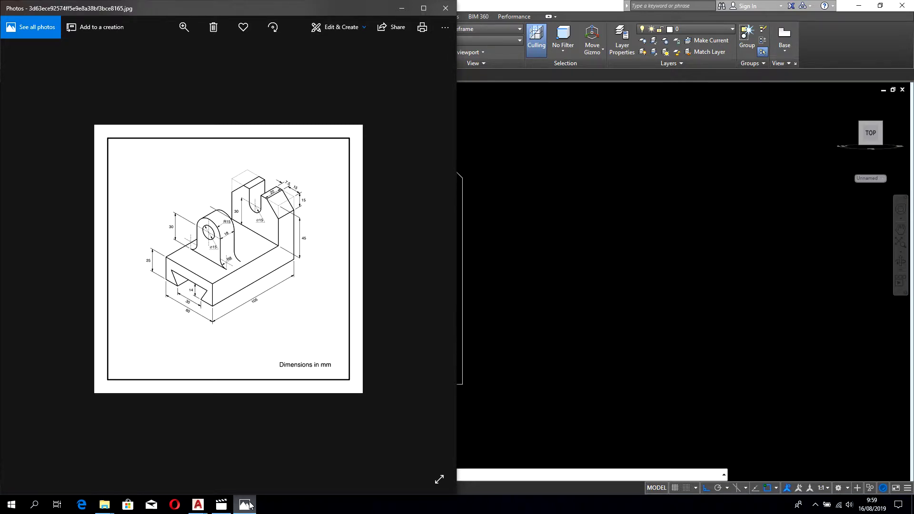
click(249, 505)
text(55)
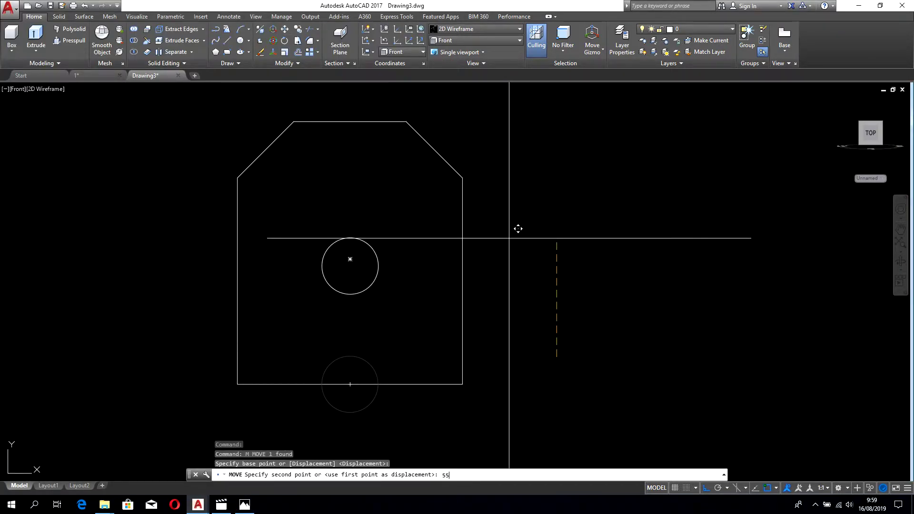
key(Return)
middle_drag(406, 130, 406, 197)
- Draw vertical lines from both side quadrants of the circle up to the top edge
text(pl)
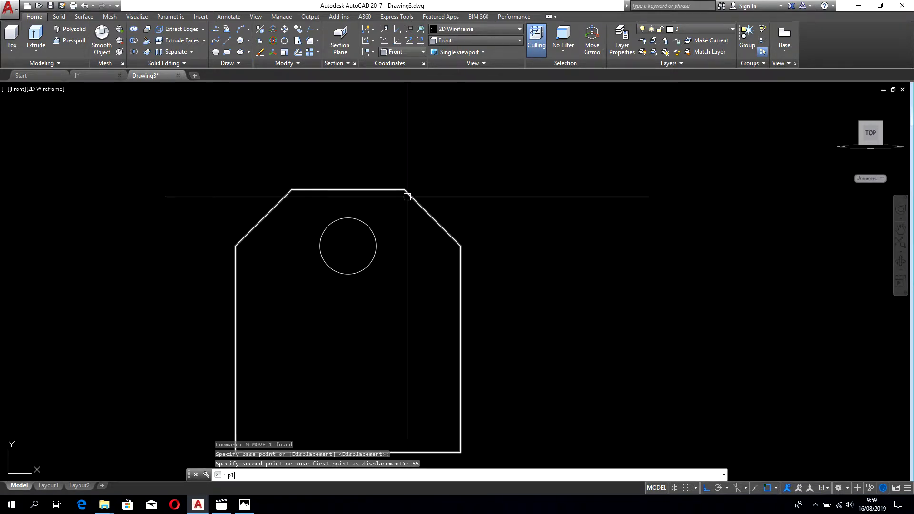
key(Return)
click(376, 246)
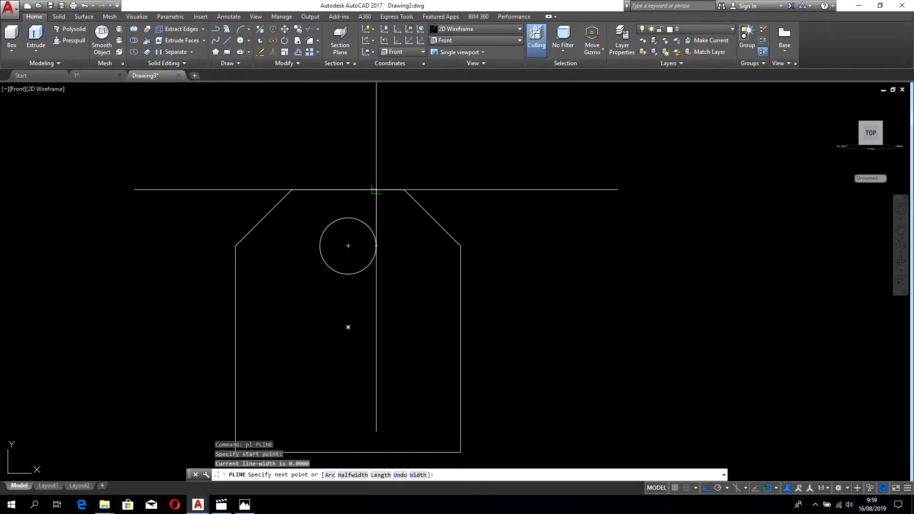
click(376, 190)
key(Return)
key(Return)
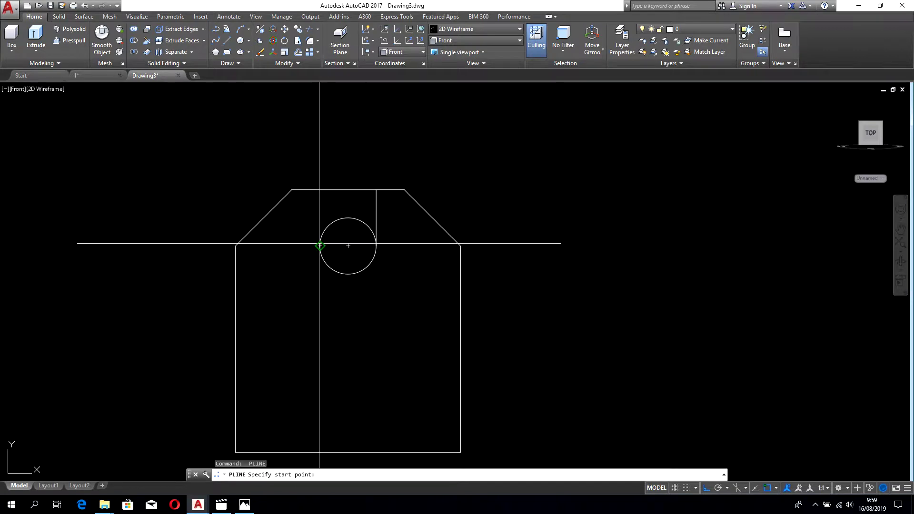
click(320, 246)
click(320, 190)
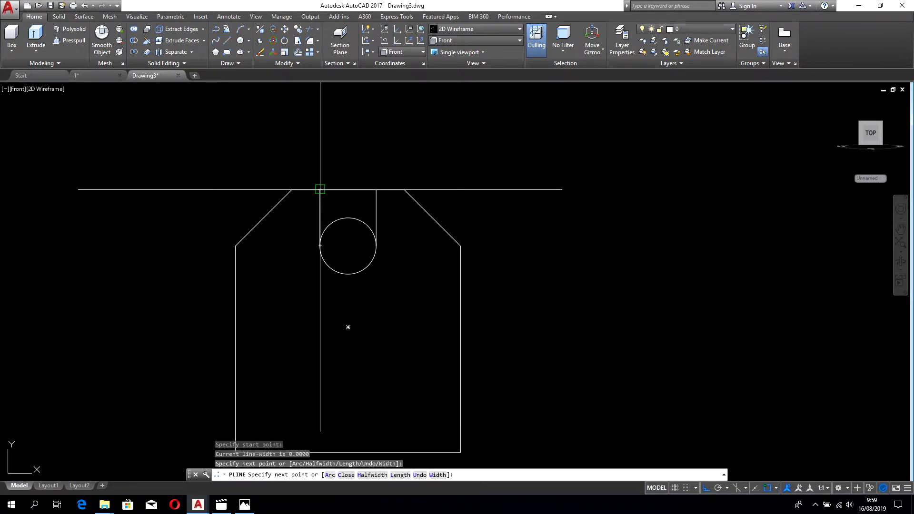
key(Escape)
- Trim away the circle's upper arc inside the slot, then view the reference
scroll(330, 194, down, 3)
middle_drag(343, 220, 381, 186)
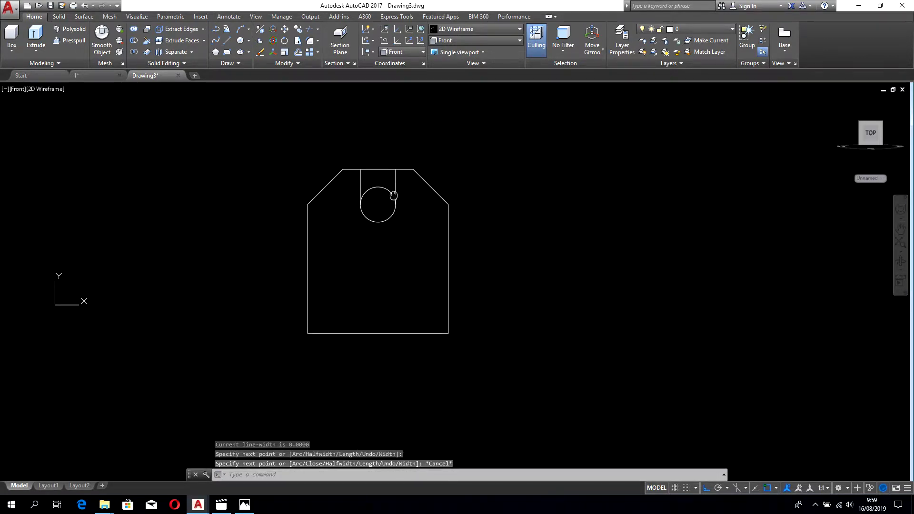
text(tr)
key(Return)
key(Return)
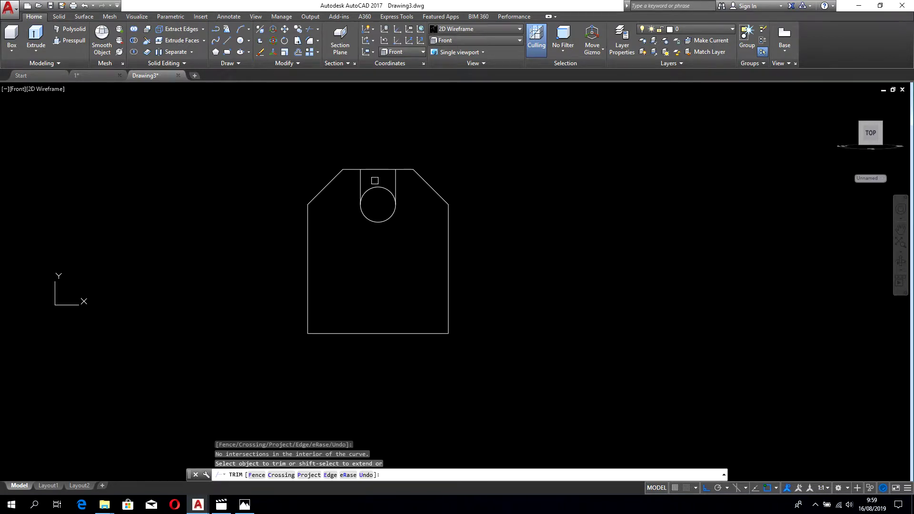
click(375, 186)
key(Escape)
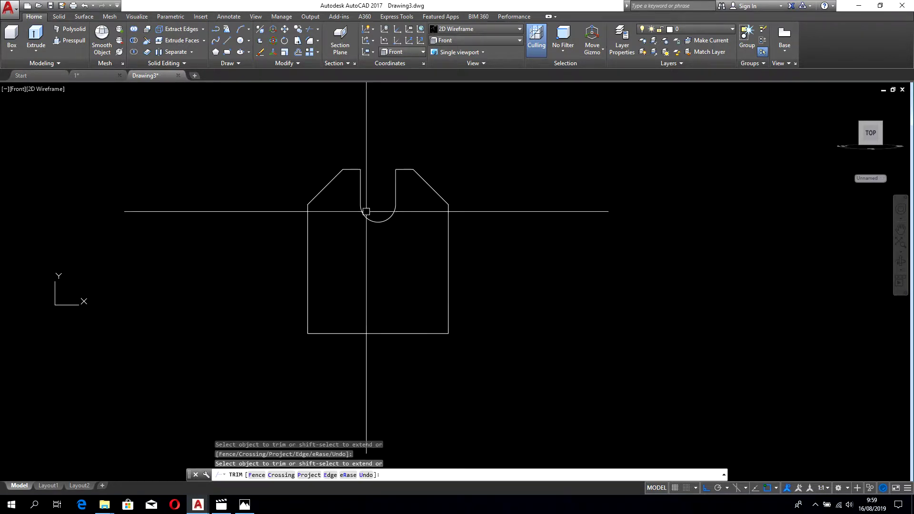
click(244, 505)
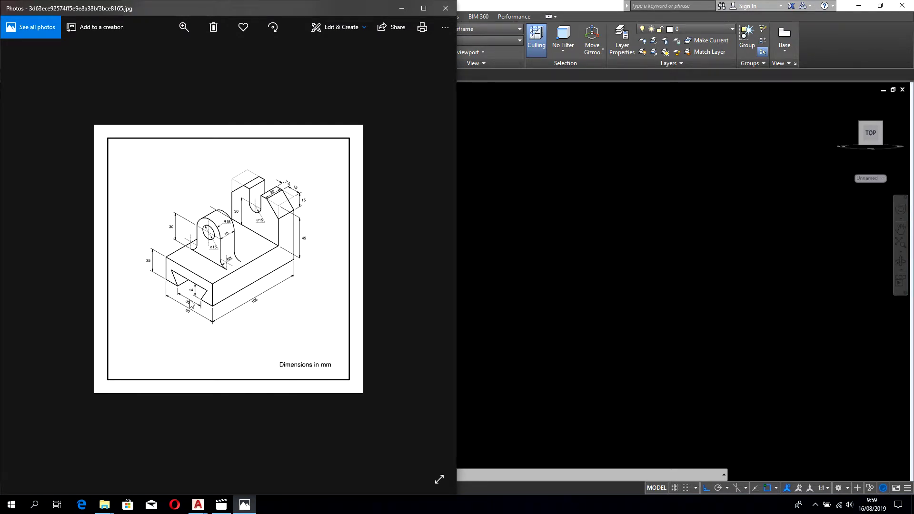
- Start and abandon a polyline and a line on the profile's bottom edge
click(523, 219)
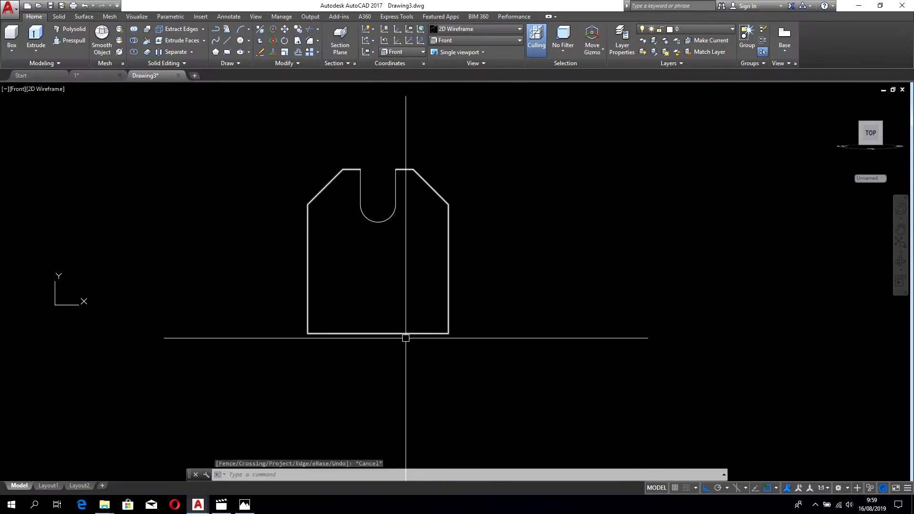
key(Escape)
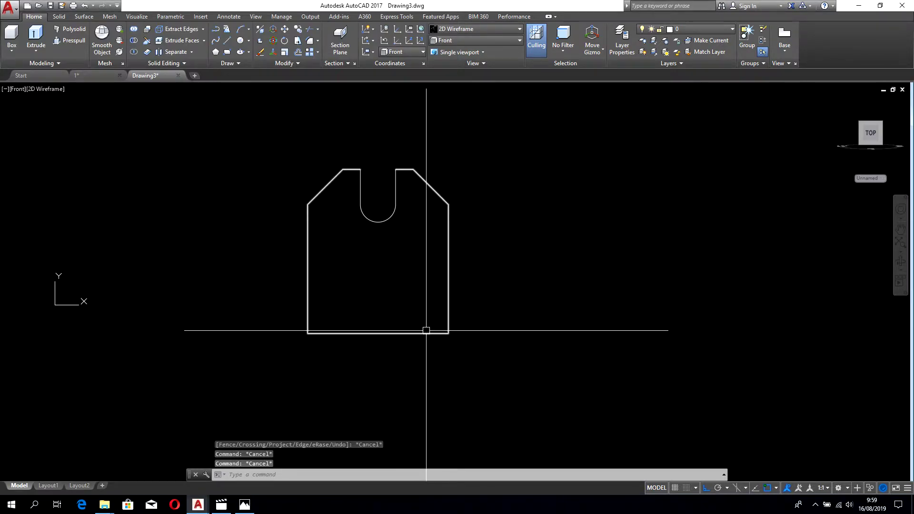
middle_drag(424, 326, 422, 331)
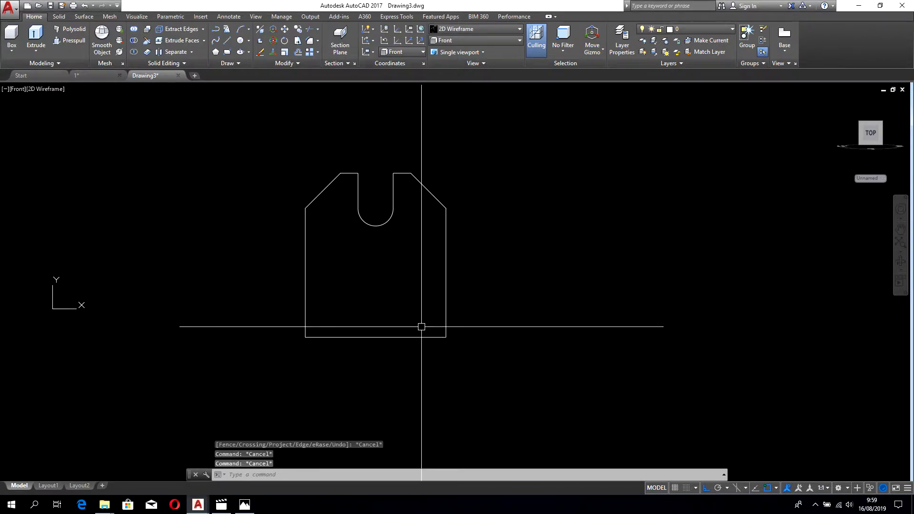
text(pl)
key(Return)
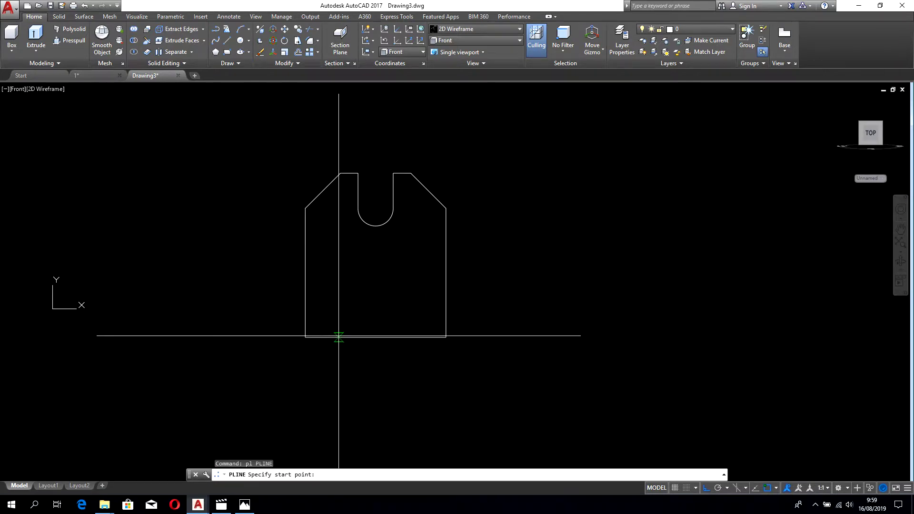
click(338, 337)
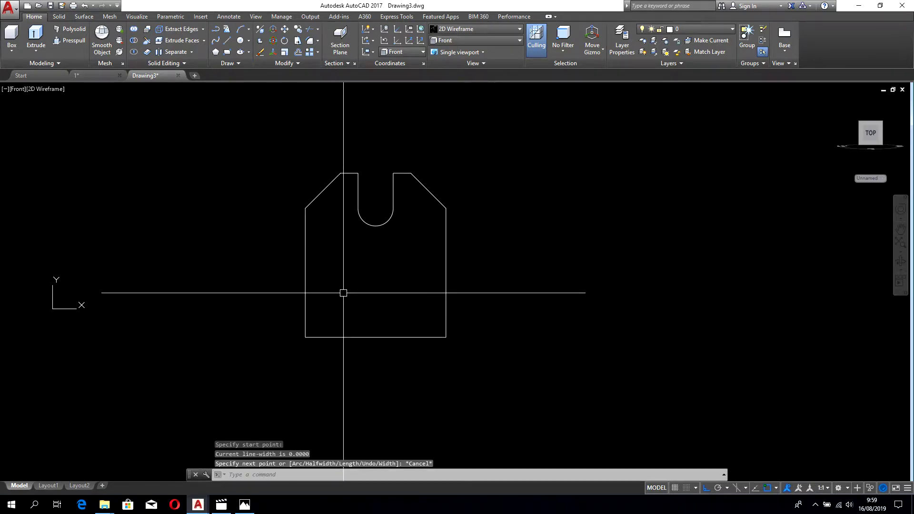
key(Escape)
text(l)
key(Return)
click(310, 339)
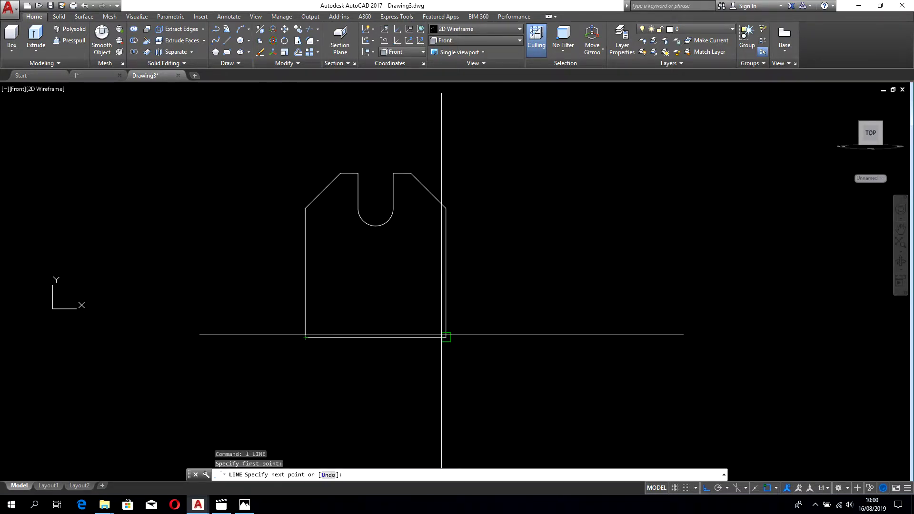
key(Escape)
- Window-select the bottom line and move it 25 units up
click(263, 320)
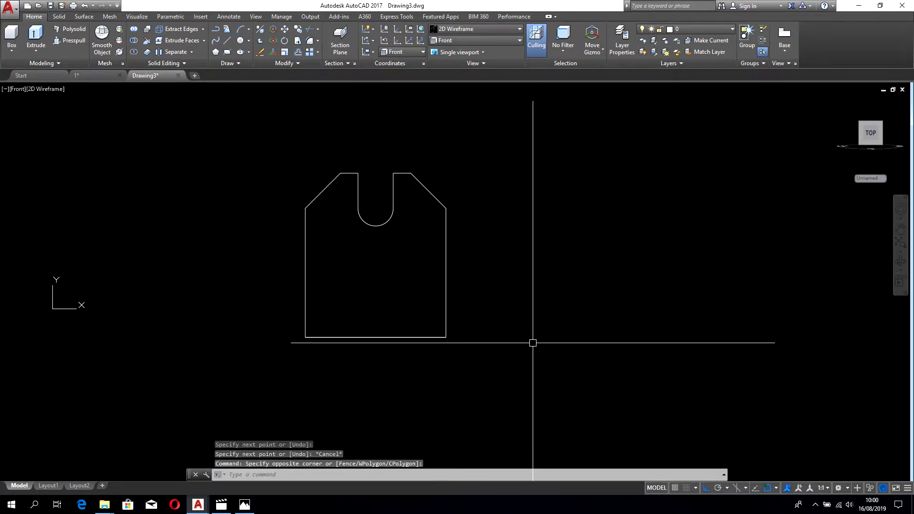
click(566, 365)
text(m)
key(Return)
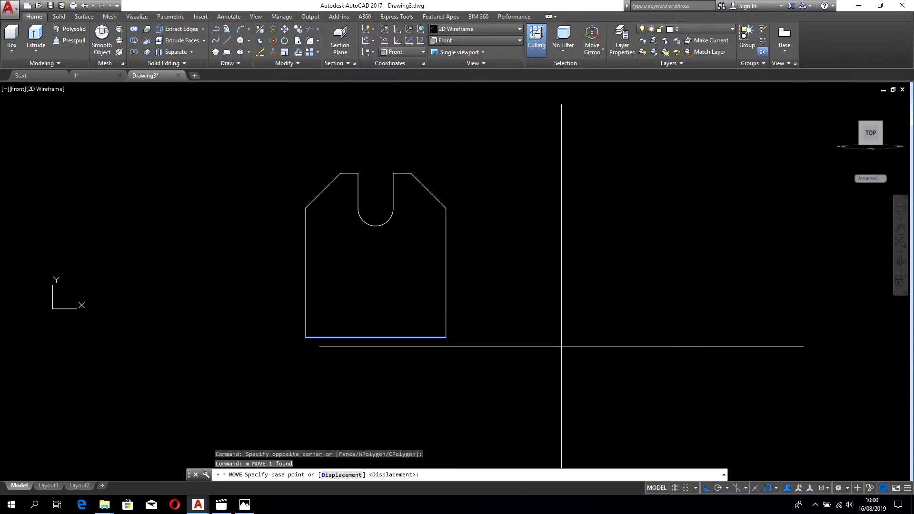
click(560, 333)
text(25)
key(Return)
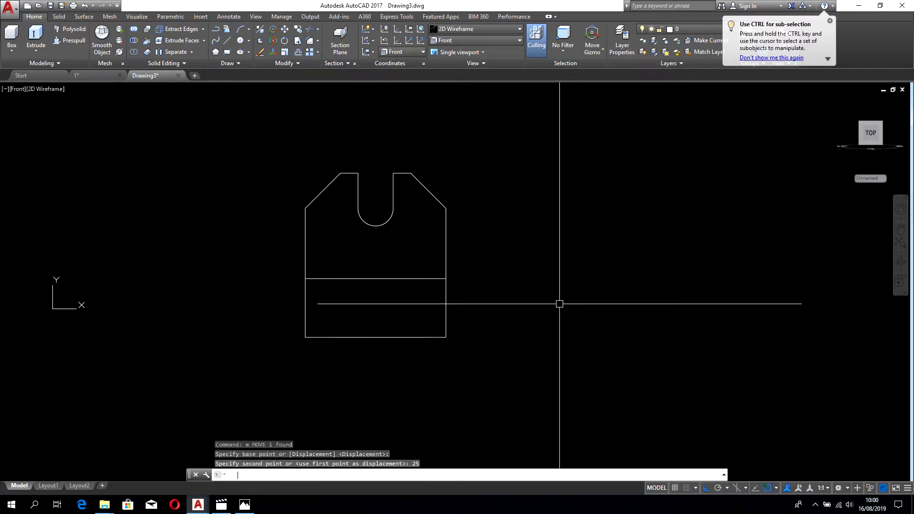
key(Escape)
click(244, 504)
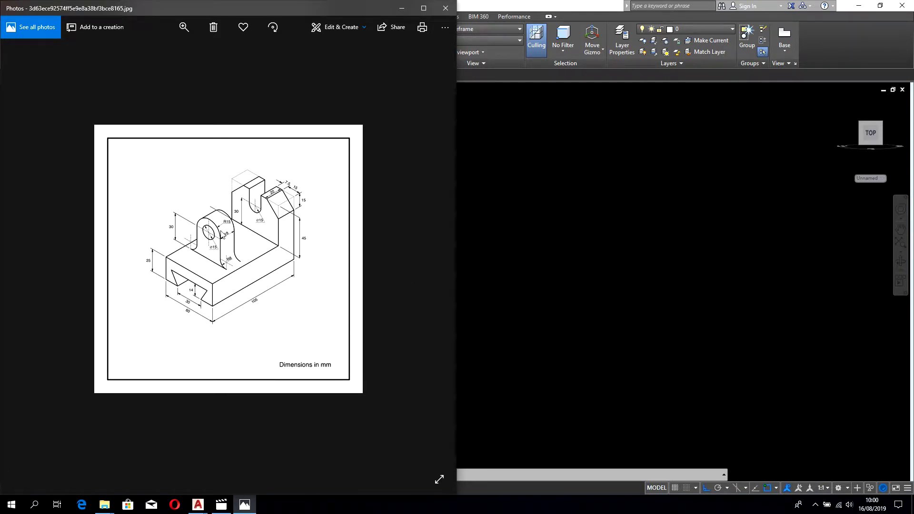
scroll(310, 201, up, 3)
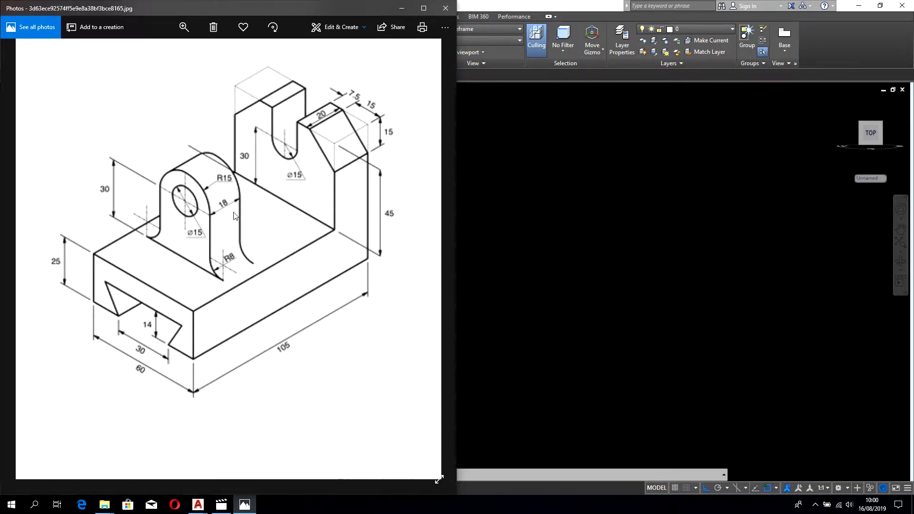
click(506, 229)
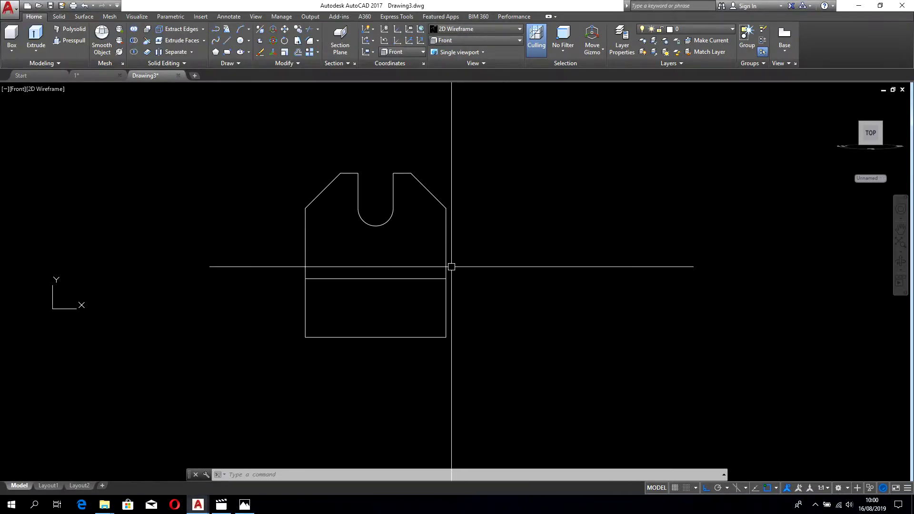
- Start a circle at the slot arc's centre, then cancel it
text(circle)
key(Return)
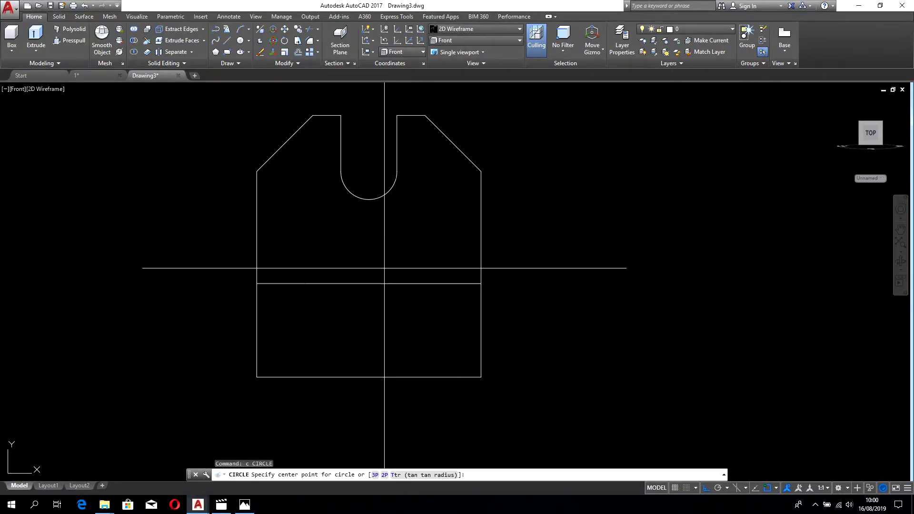
scroll(381, 228, up, 3)
middle_drag(357, 169, 371, 299)
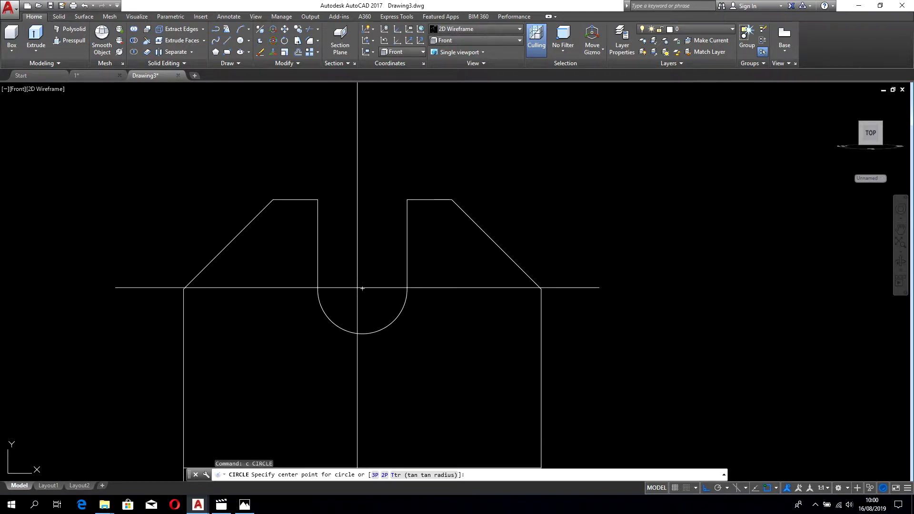
click(361, 288)
scroll(362, 288, down, 4)
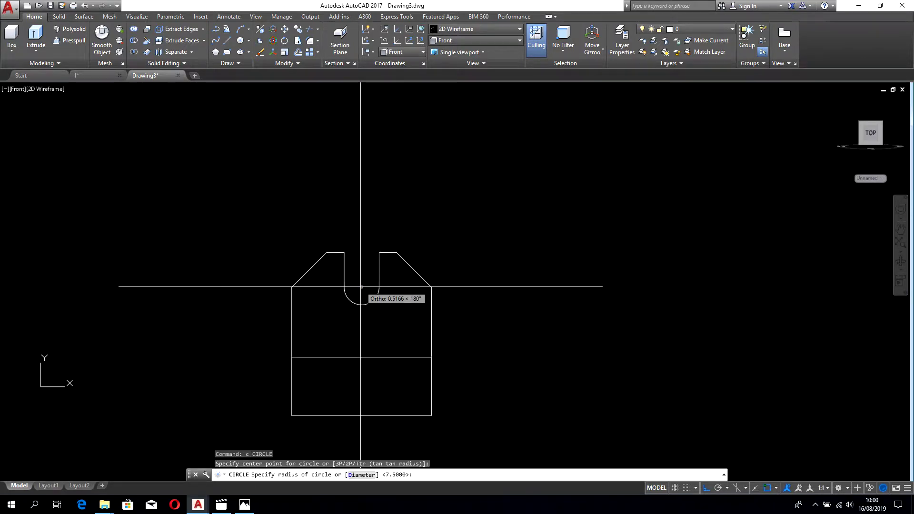
key(Escape)
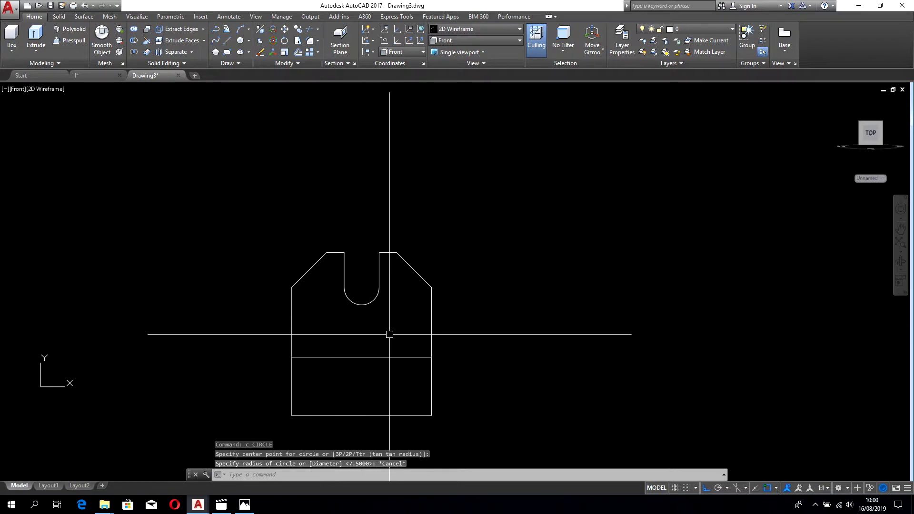
- Reposition the view and start PRESSPULL on the front profile
scroll(388, 331, up, 2)
middle_drag(388, 331, 427, 283)
scroll(427, 283, down, 3)
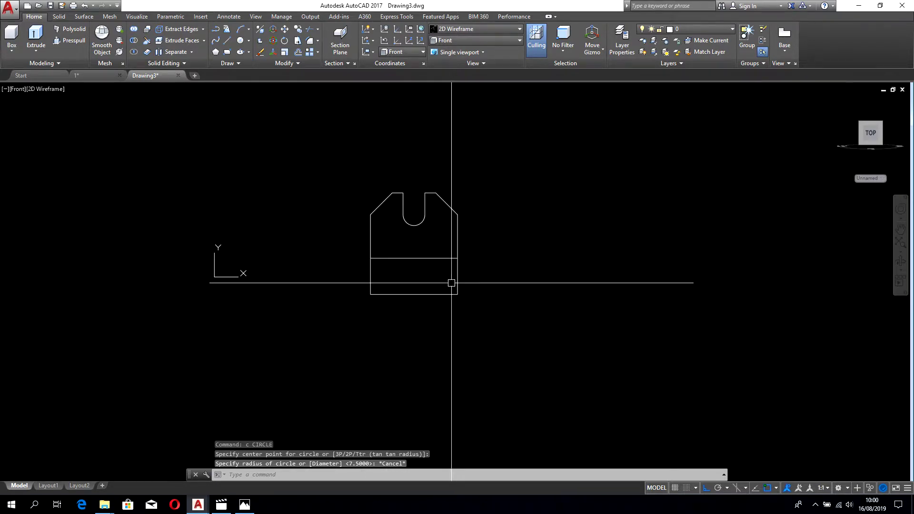
text(p)
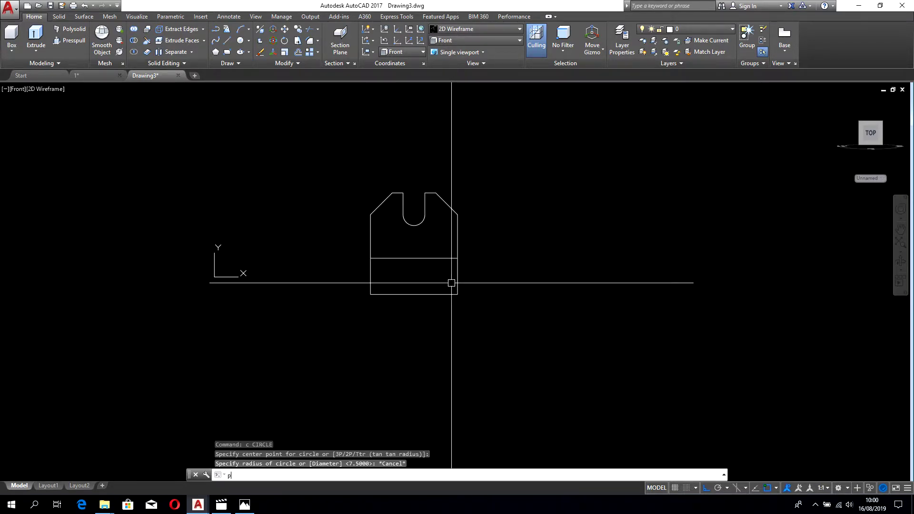
text(res)
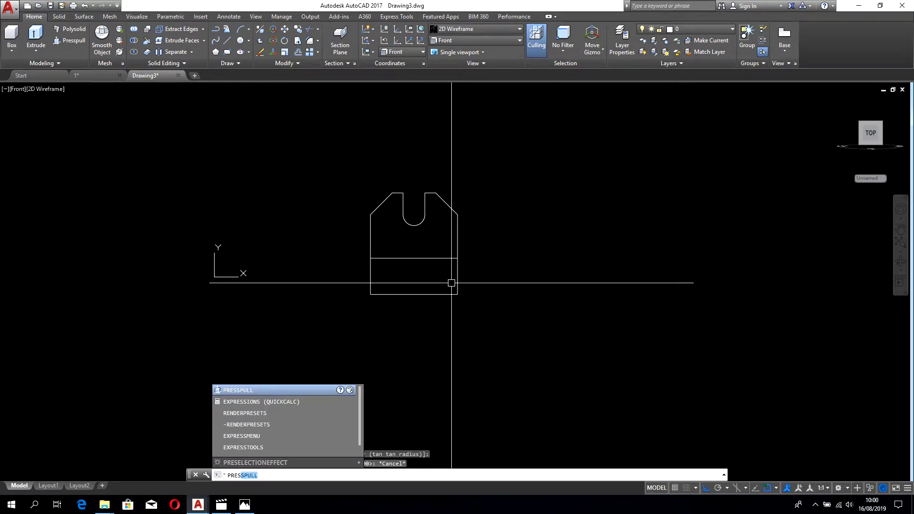
key(Return)
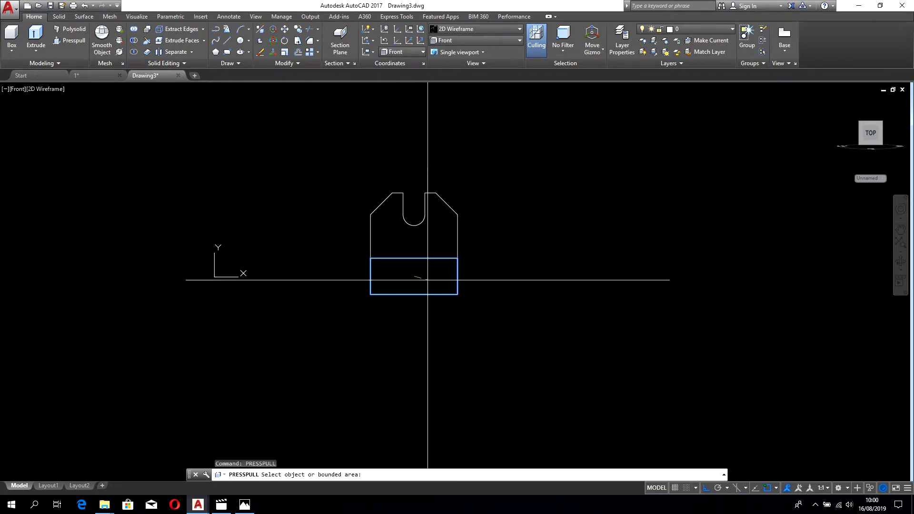
- Press-pull the lower rectangle 105 units into the base block in isometric view, checking the reference drawing
click(417, 276)
click(245, 505)
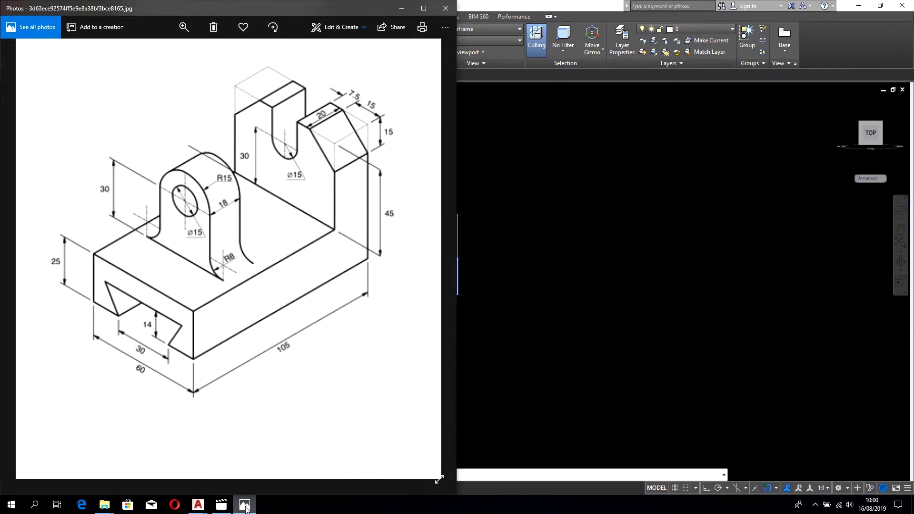
click(477, 356)
shift+middle_drag(414, 276, 445, 296)
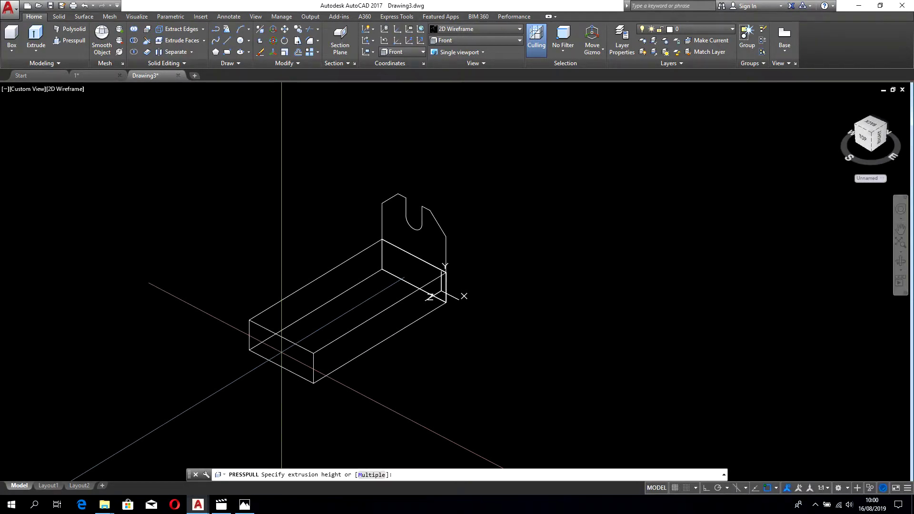
click(456, 475)
text(105)
key(Return)
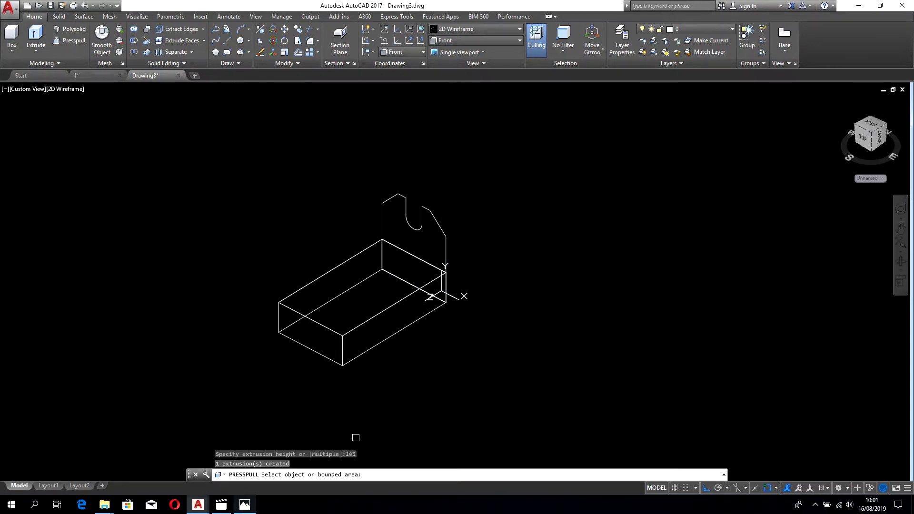
click(242, 505)
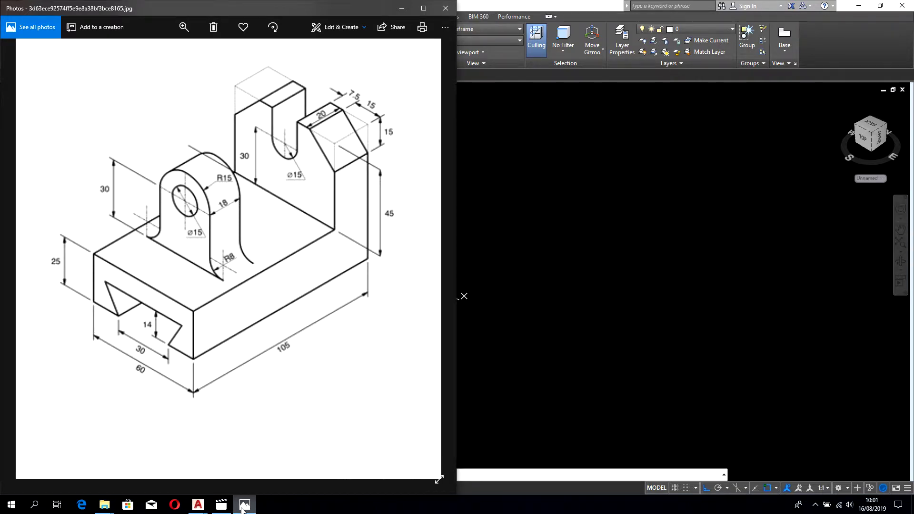
- Press-pull the upright slotted profile 20 units into the back wall
click(243, 505)
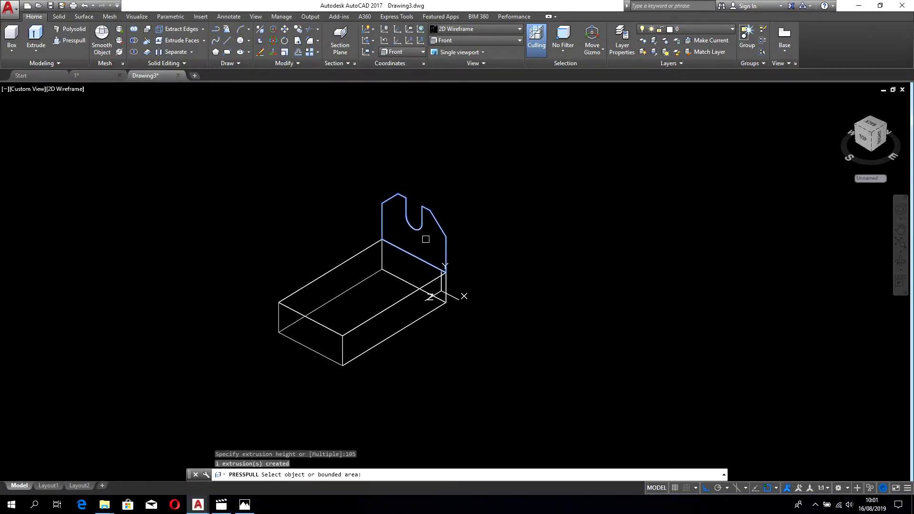
click(424, 239)
text(0)
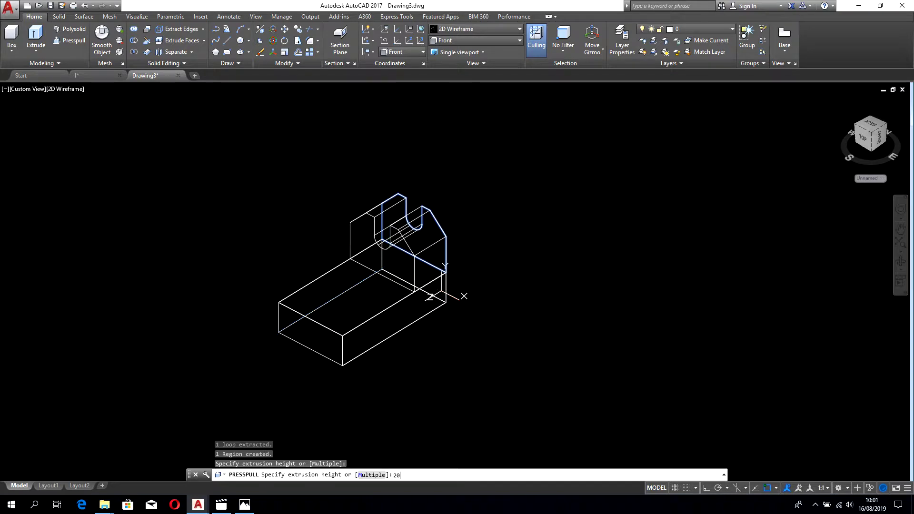
key(Return)
scroll(414, 174, up, 2)
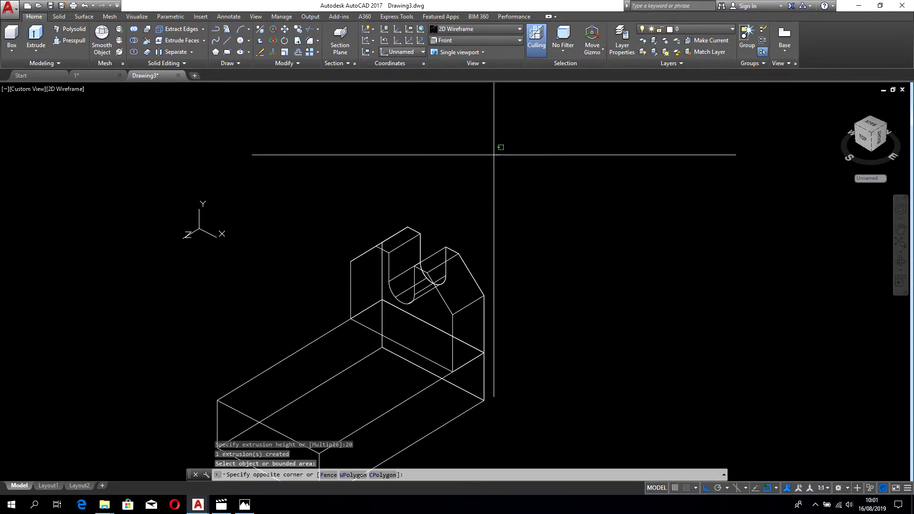
click(499, 159)
click(387, 363)
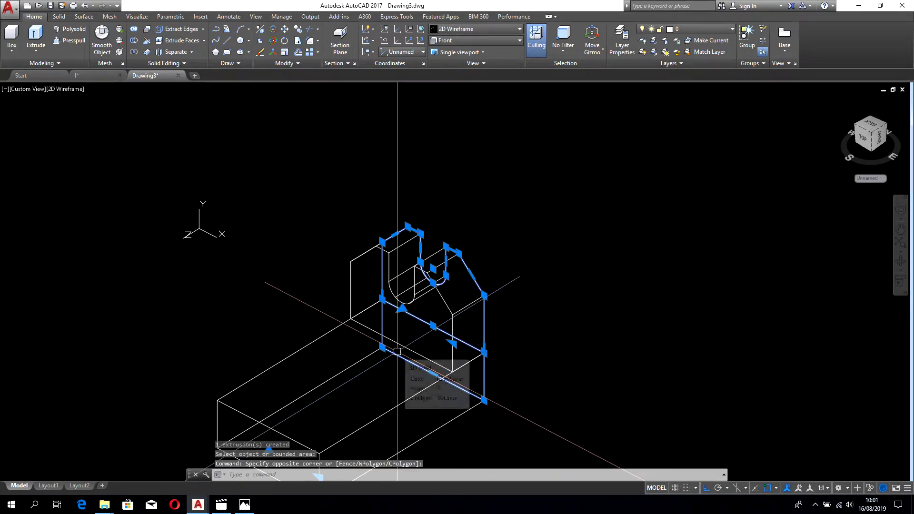
key(Escape)
text(un)
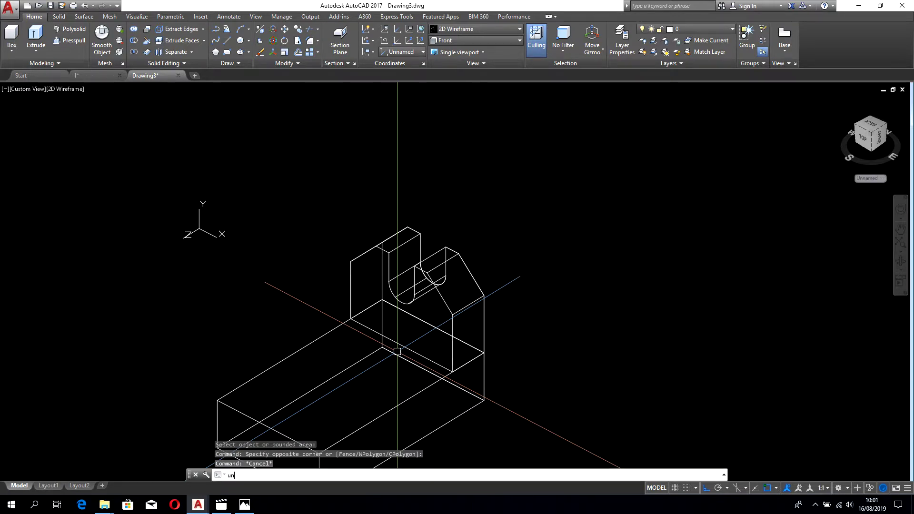
text(i)
key(BackSpace)
key(BackSpace)
key(BackSpace)
- Union the base block and upright wall, all 7 solids, into one solid
text(ion)
key(Return)
click(521, 184)
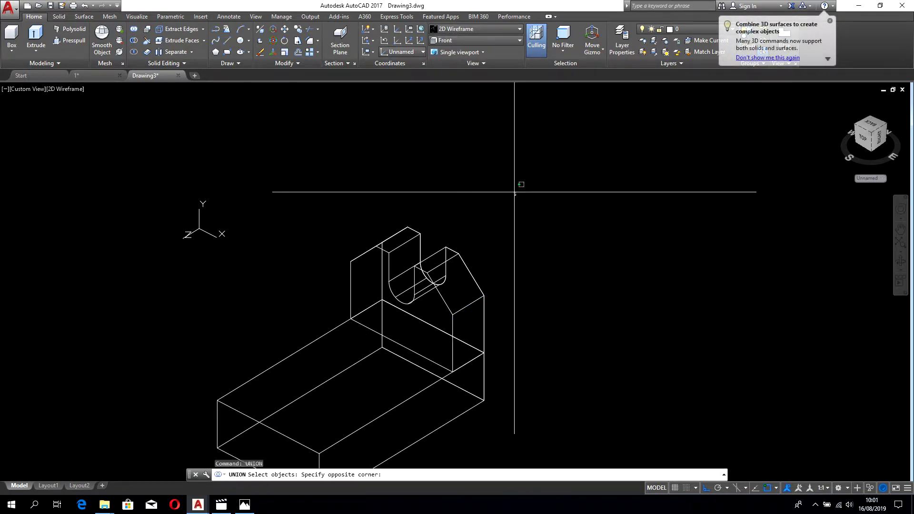
click(346, 461)
key(Return)
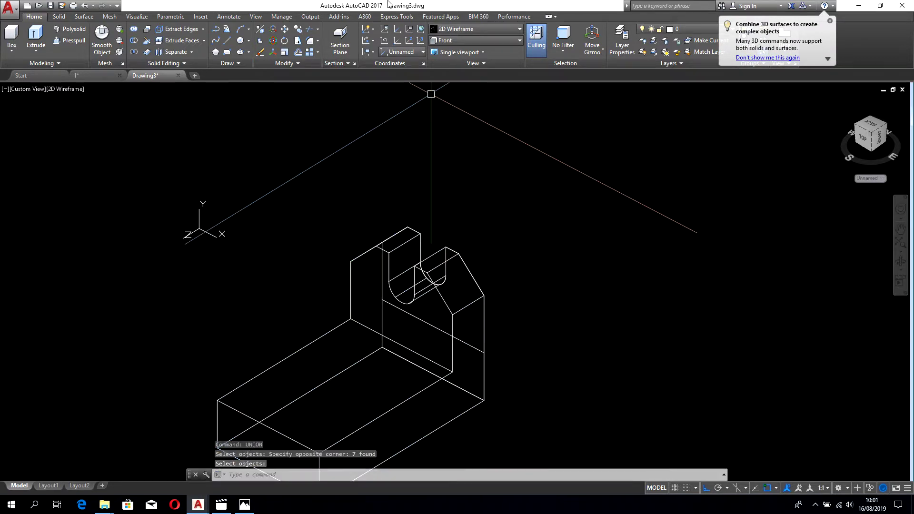
- Switch the viewport to the flat Front view
click(436, 40)
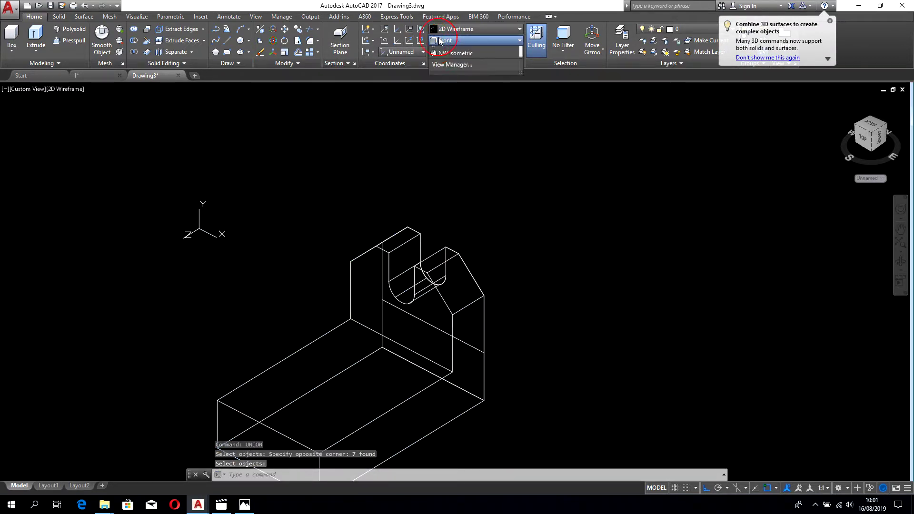
click(27, 89)
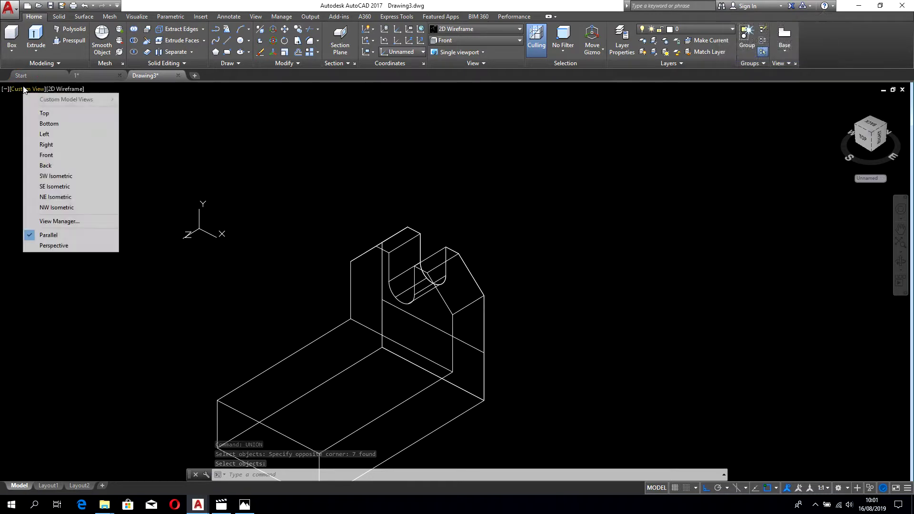
click(56, 153)
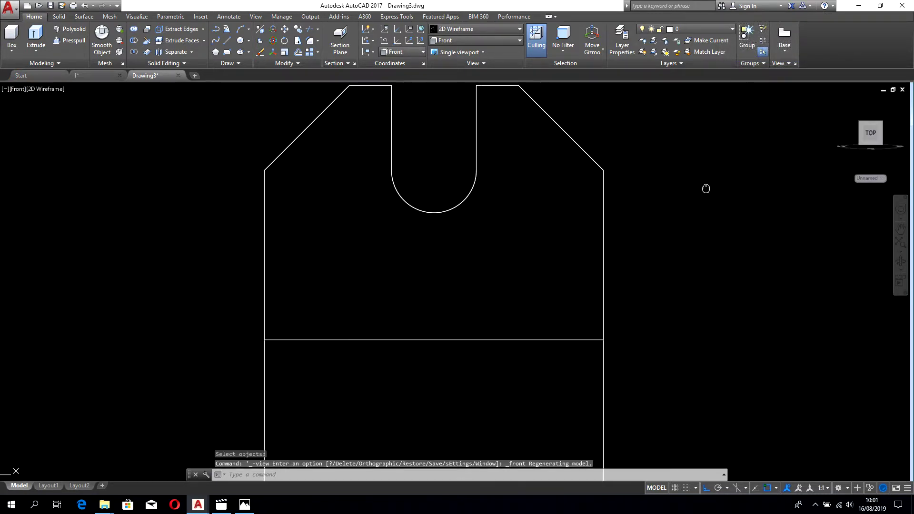
- Draw a 15-diameter circle centred on the slot's rounded end, matching the slot arc
text(c)
key(Return)
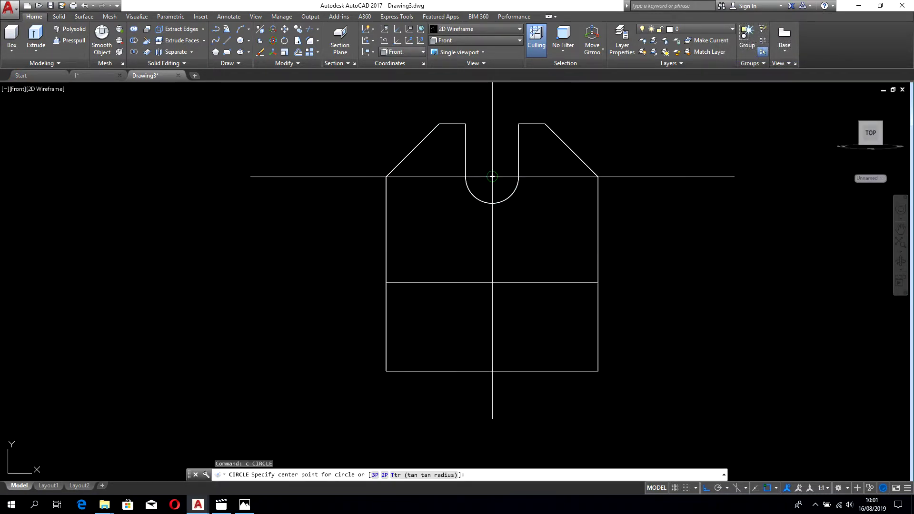
click(491, 177)
click(518, 176)
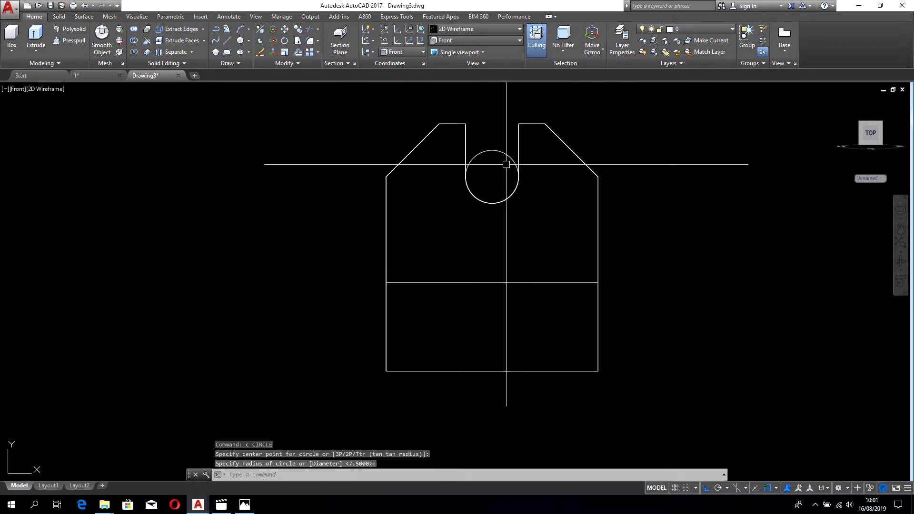
key(Return)
key(Escape)
text(o)
key(Return)
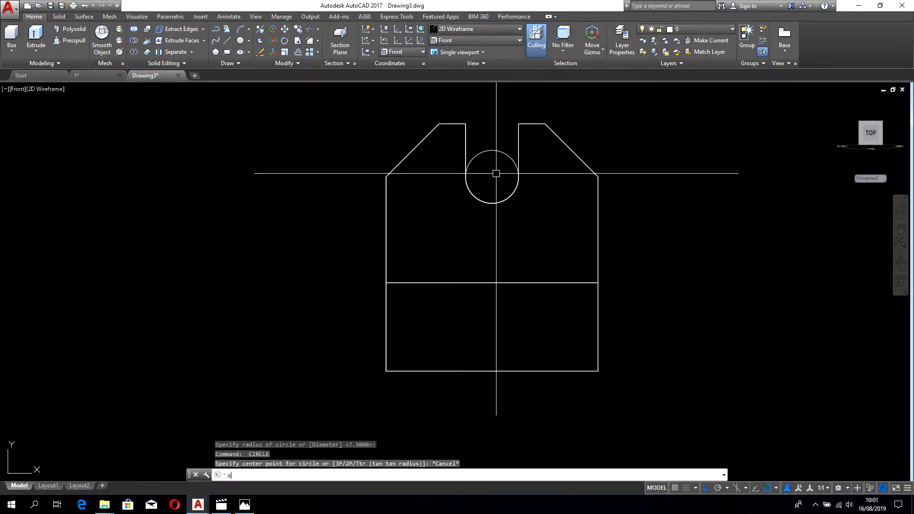
click(492, 176)
key(Escape)
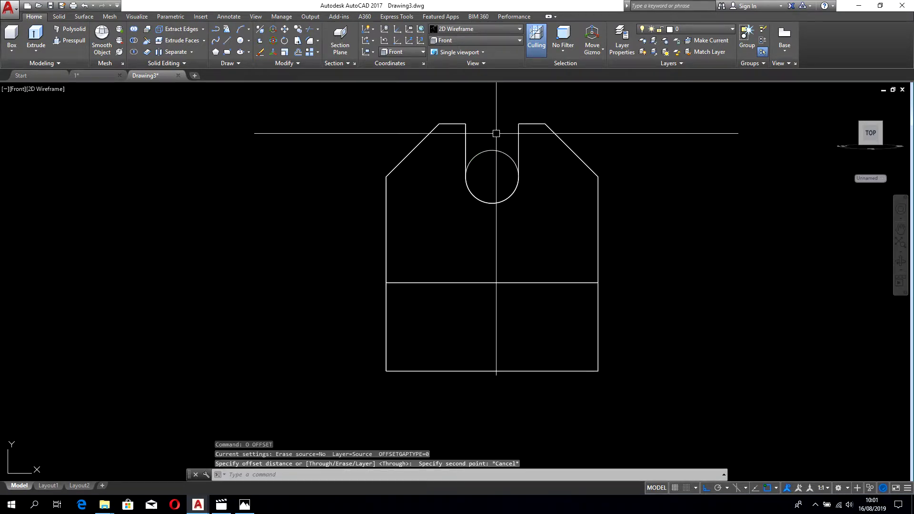
- Draw a concentric 30-diameter circle around the small circle
text(c)
key(Return)
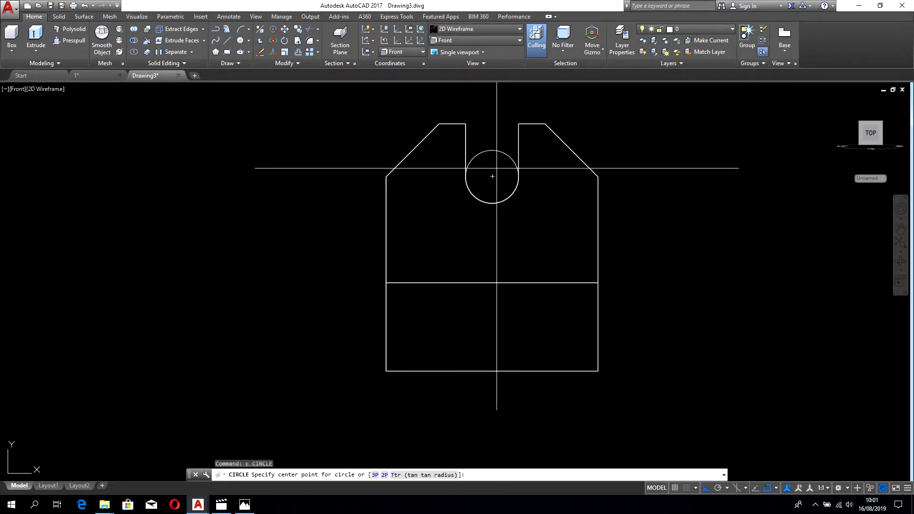
click(492, 176)
text(d)
key(Return)
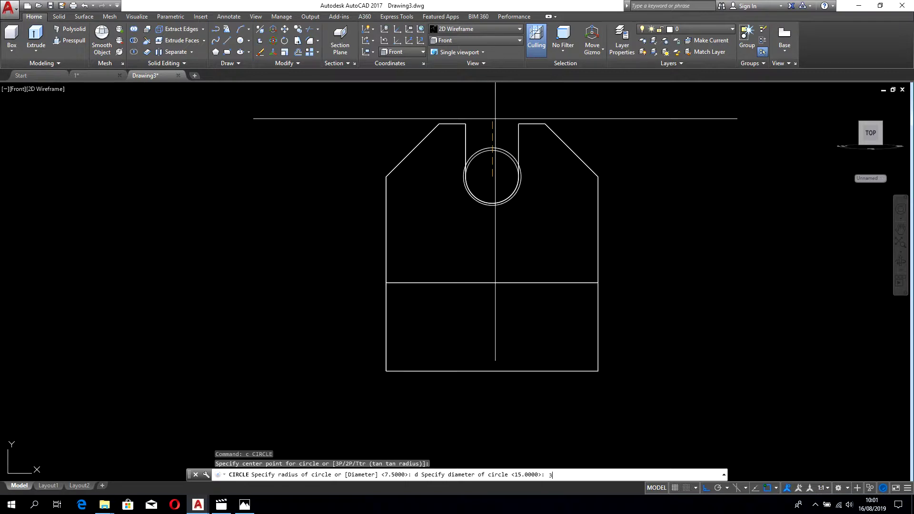
text(0)
key(Return)
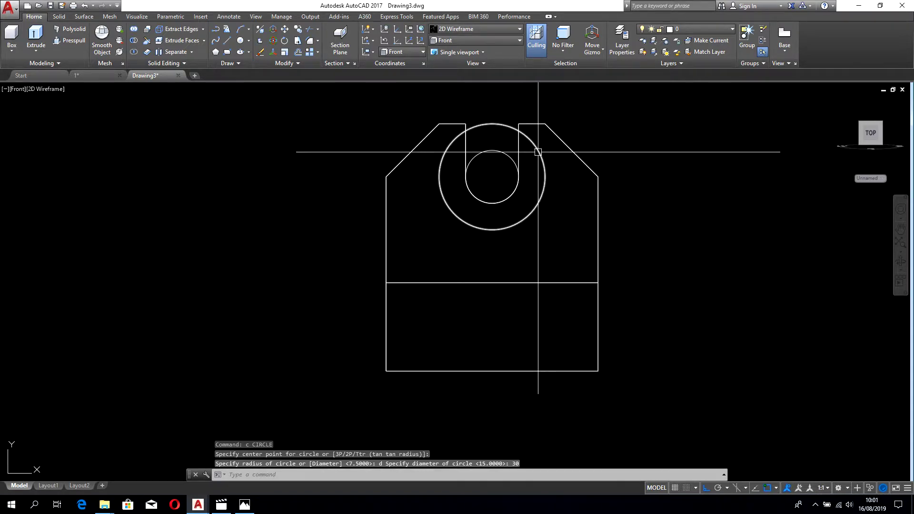
middle_drag(537, 152, 523, 143)
- Reposition the front profile higher in the view before drawing lines
text(l)
key(Return)
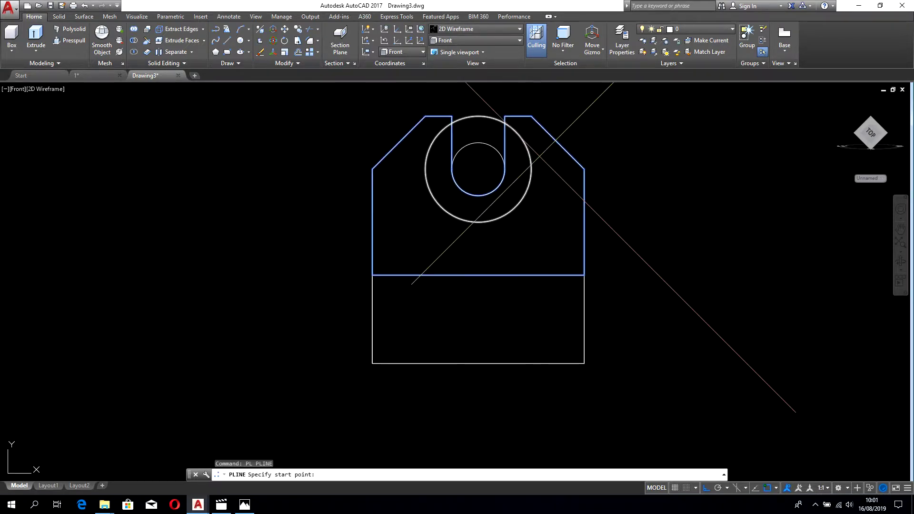
key(Escape)
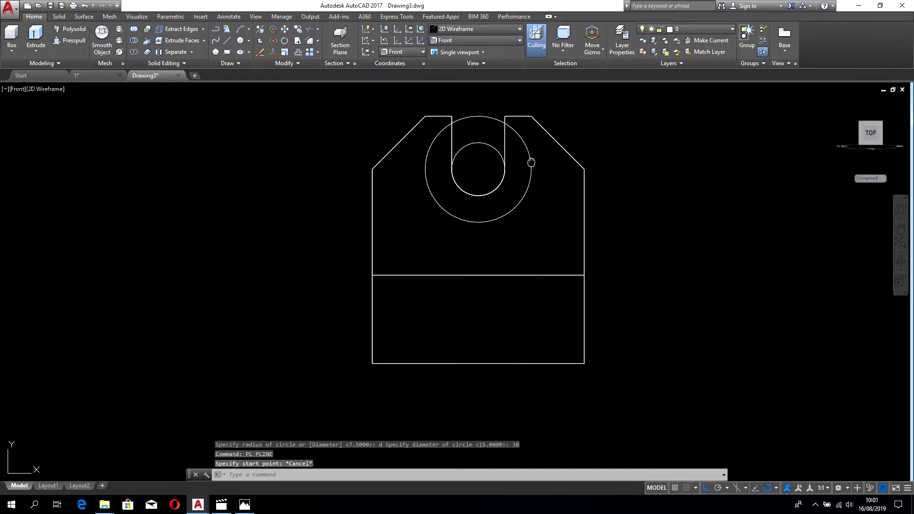
middle_drag(530, 159, 524, 116)
text(l)
key(Return)
scroll(525, 117, down, 2)
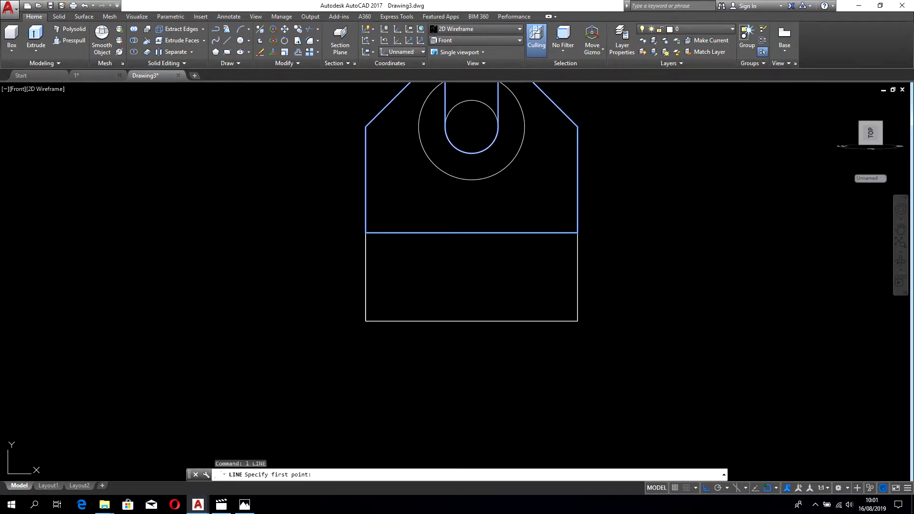
key(Escape)
scroll(496, 159, down, 2)
shift+middle_drag(531, 173, 481, 193)
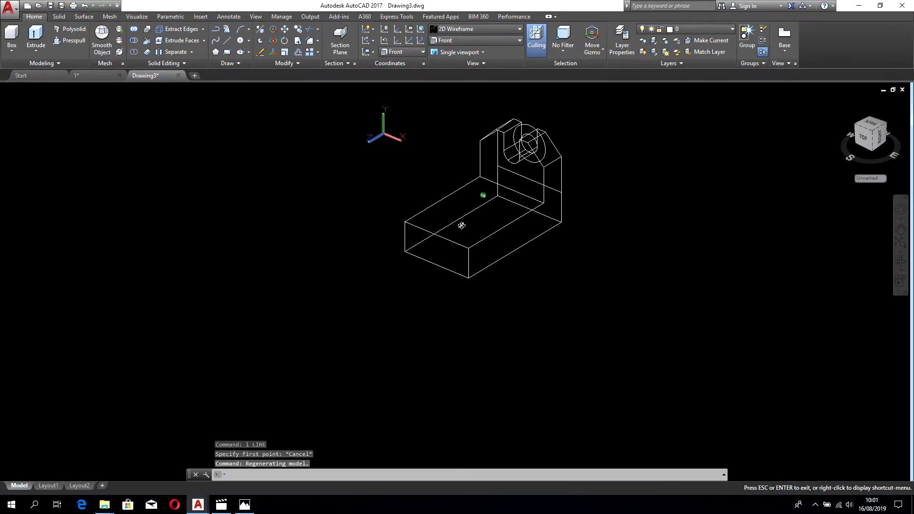
scroll(571, 132, up, 3)
middle_drag(571, 132, 566, 146)
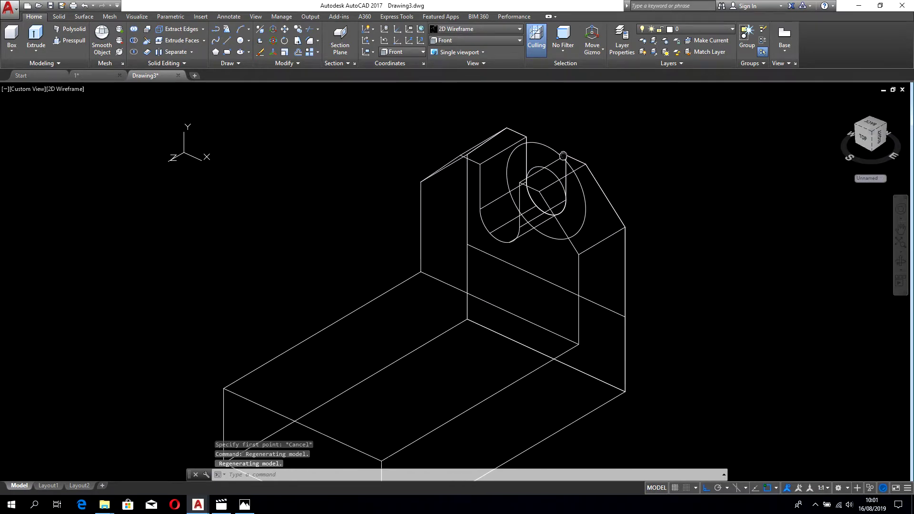
scroll(564, 148, down, 3)
scroll(561, 152, up, 3)
scroll(561, 151, down, 1)
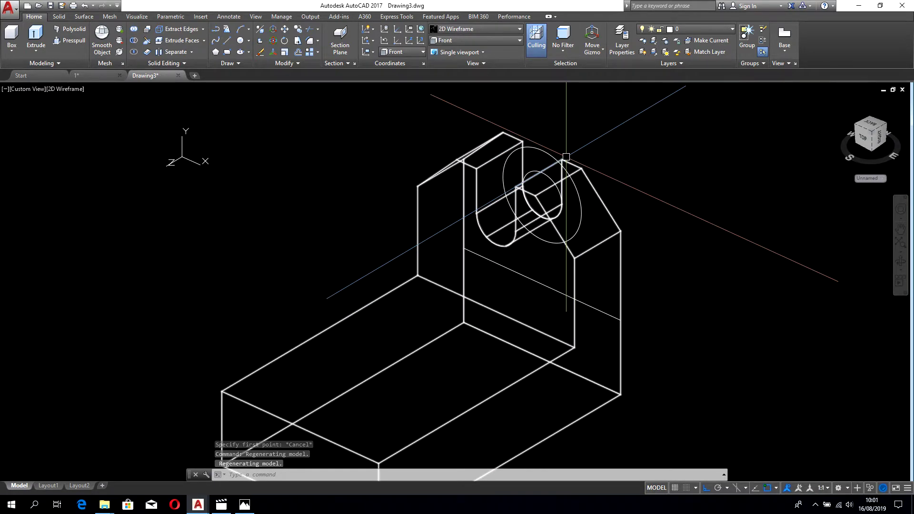
scroll(561, 151, up, 1)
mouse_move(559, 174)
middle_down()
mouse_move(567, 157)
mouse_move(525, 240)
mouse_move(532, 222)
middle_up()
key(ctrl+z)
key(ctrl+z)
scroll(577, 173, up, 2)
click(547, 190)
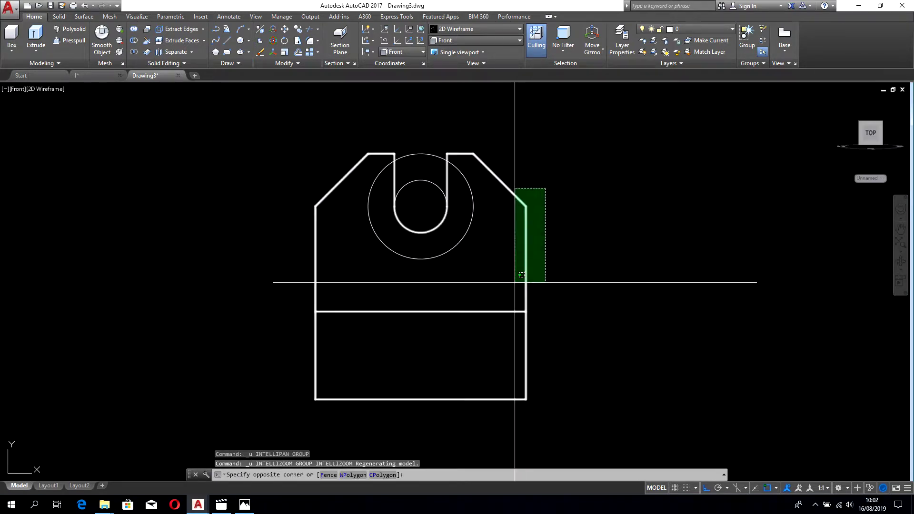
click(514, 282)
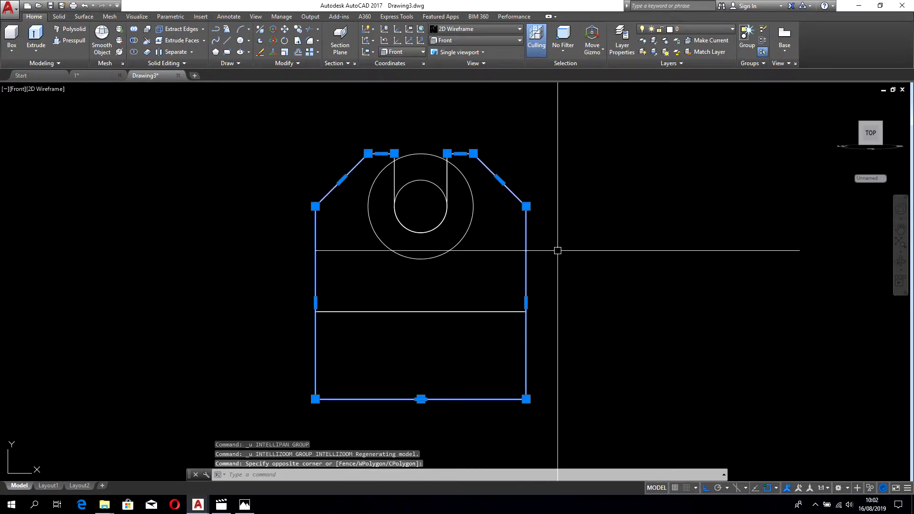
- Hide the outline polygon and erase the two inner slot lines
right_click(557, 221)
mouse_move(582, 265)
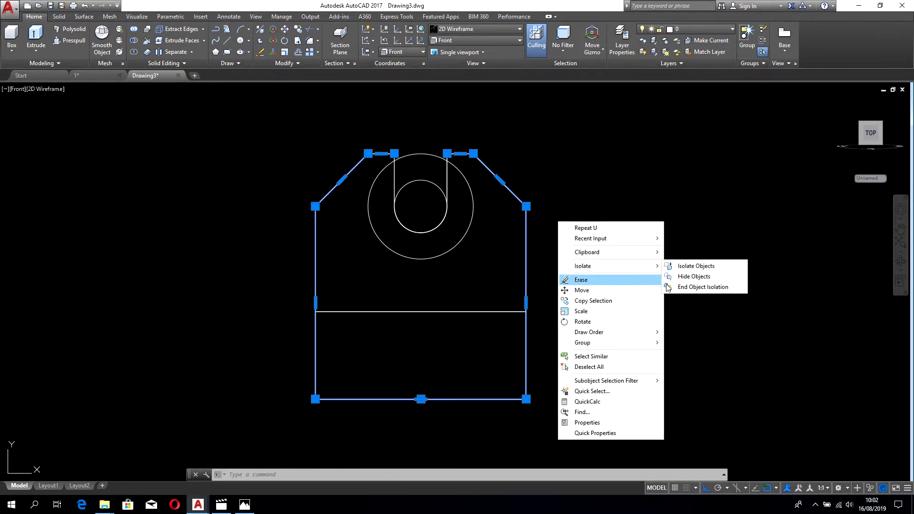
click(694, 276)
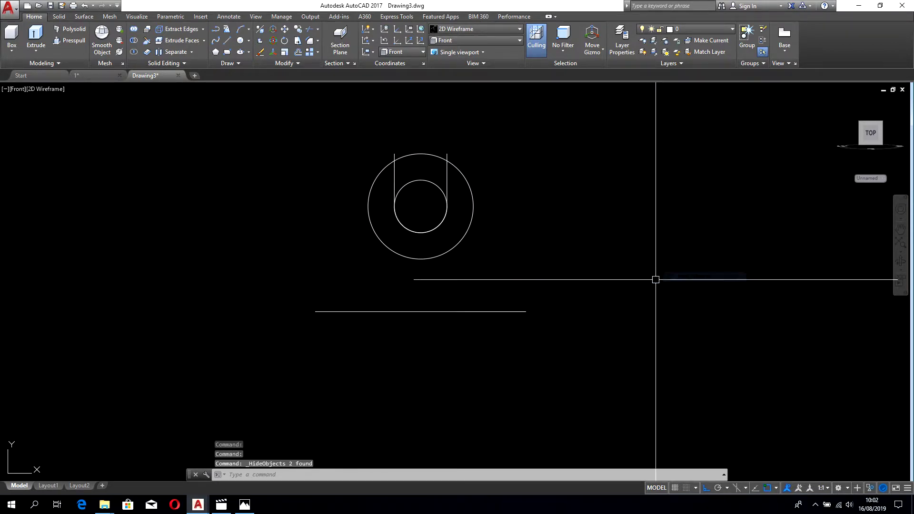
click(446, 174)
click(395, 176)
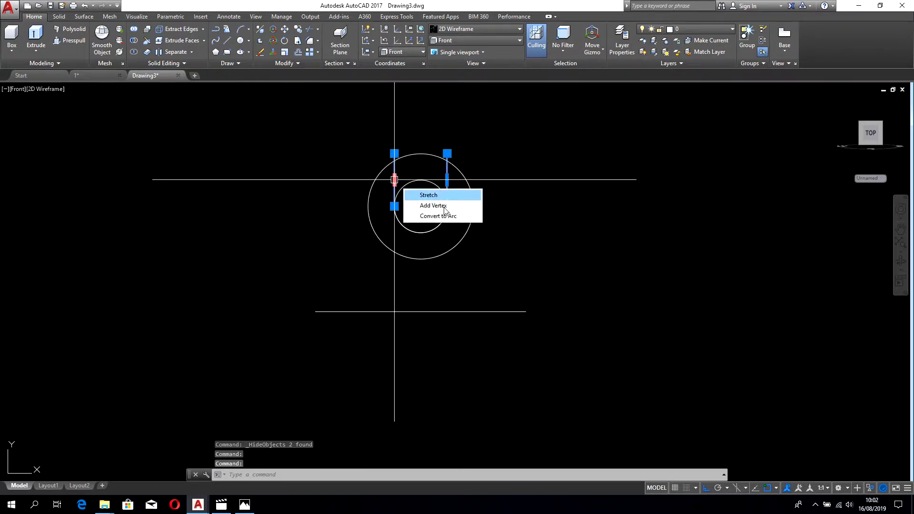
key(Delete)
- Draw the right side polyline from the outer circle down to the base line
middle_drag(422, 251, 435, 226)
text(pl)
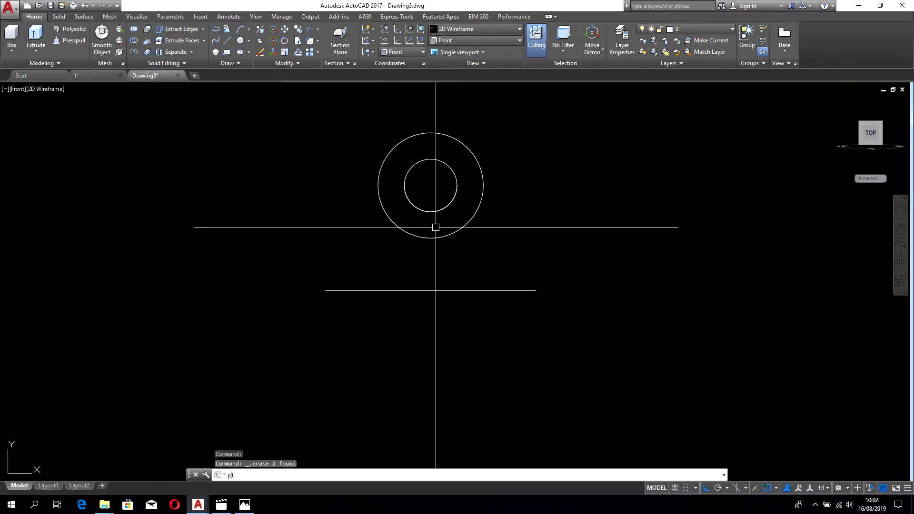
key(Return)
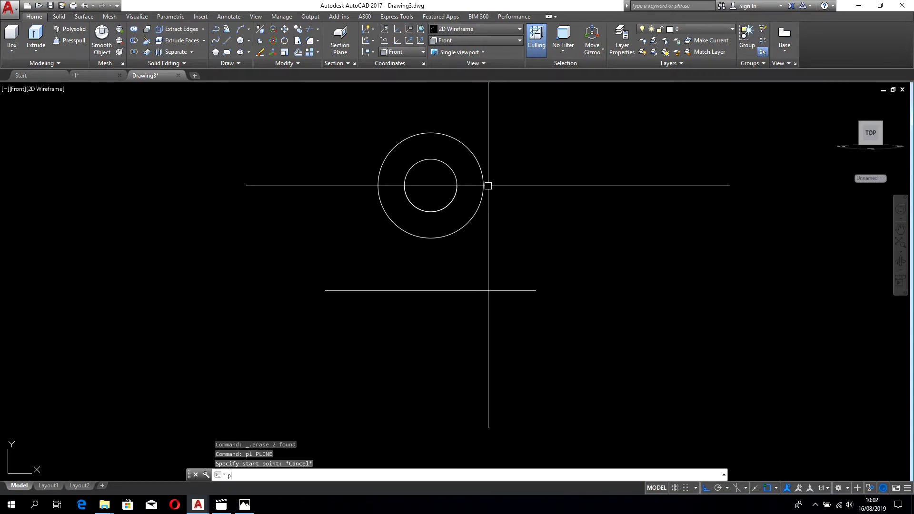
click(483, 185)
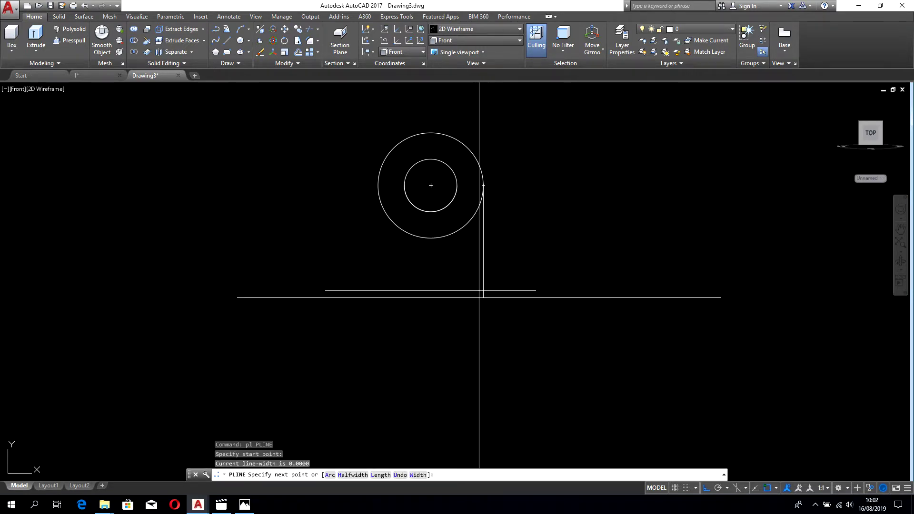
click(483, 290)
key(Return)
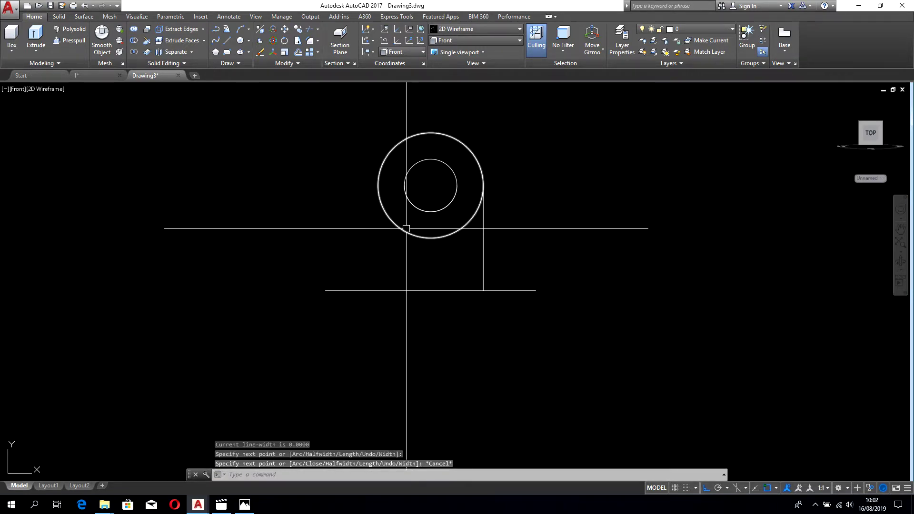
key(Return)
key(Escape)
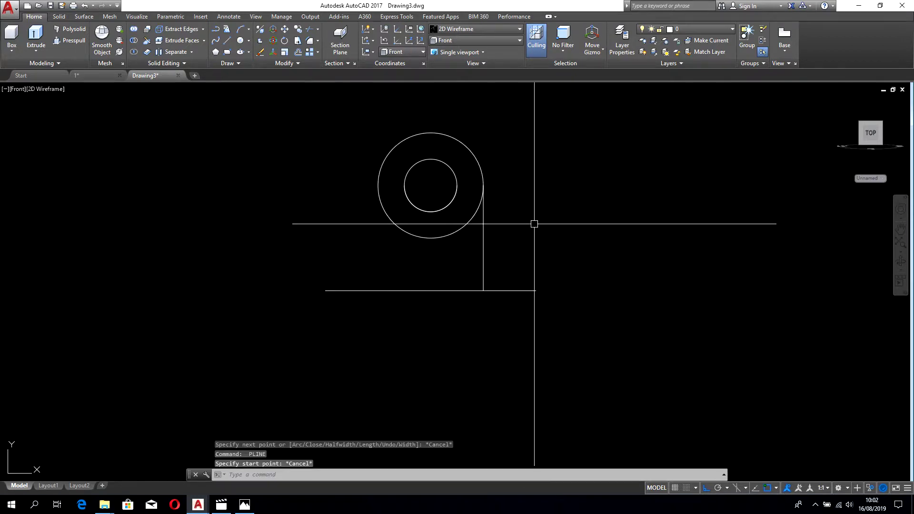
- Draw the left side polyline from the outer circle's left edge to the base line
scroll(526, 240, down, 5)
shift+middle_drag(457, 285, 389, 314)
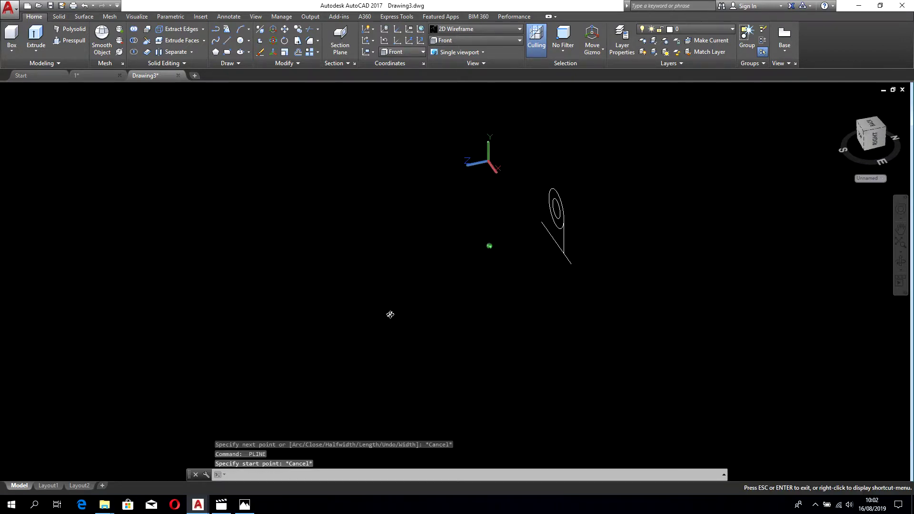
key(ctrl+z)
scroll(523, 250, up, 4)
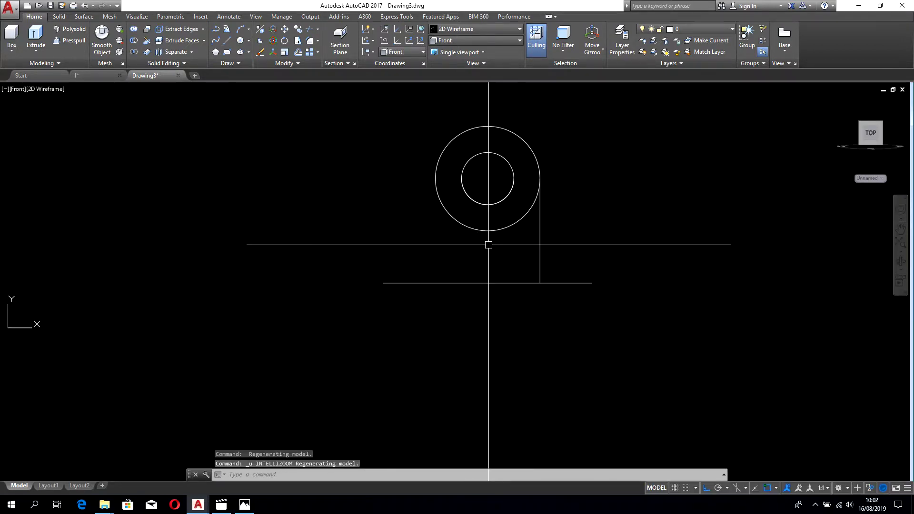
text(pl)
key(Return)
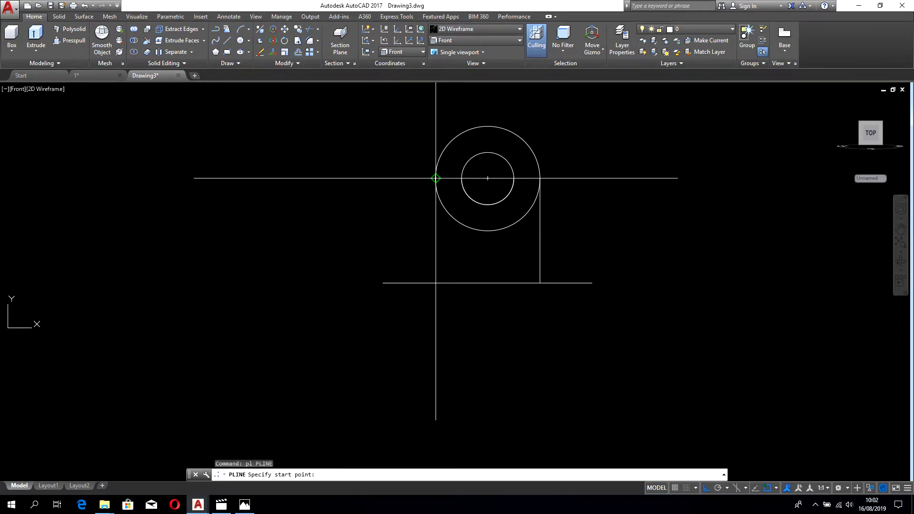
click(435, 179)
click(436, 282)
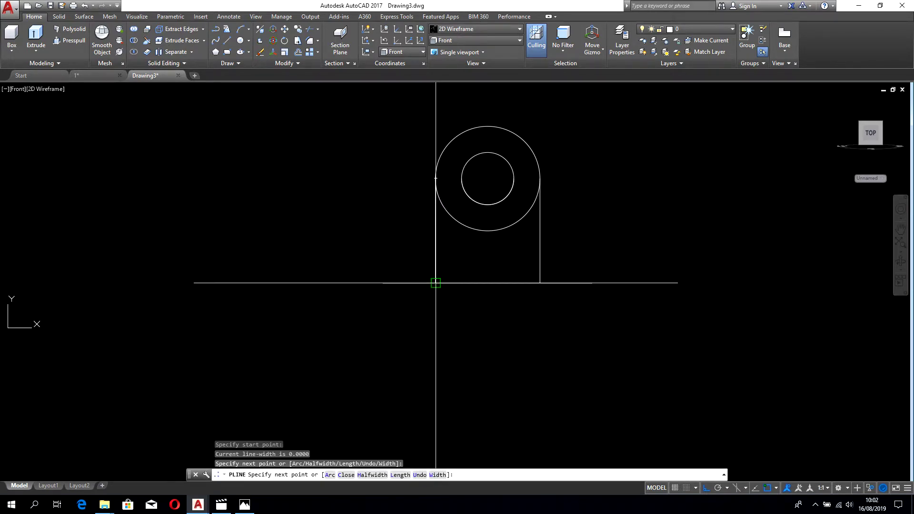
key(Escape)
- Trim the base line and excess segments beyond the lug profile
scroll(524, 295, up, 2)
middle_drag(524, 295, 515, 306)
text(tr)
key(Return)
key(Return)
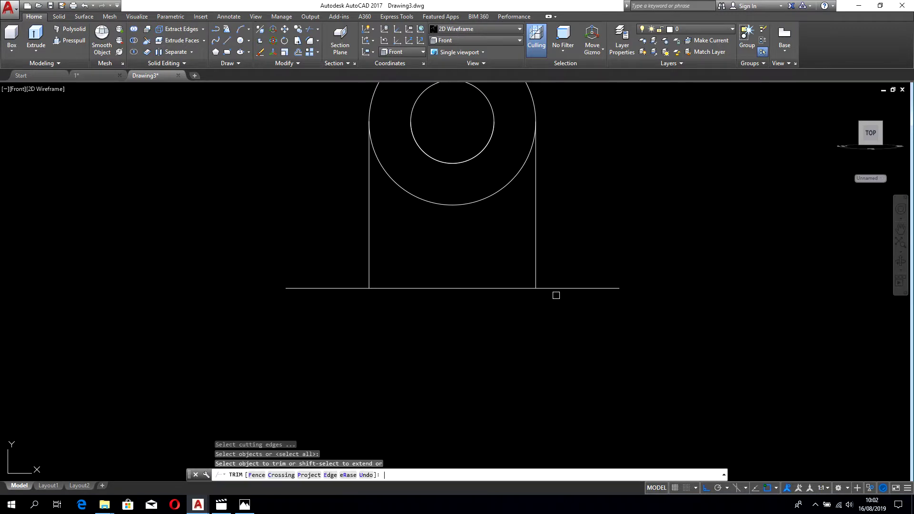
click(563, 288)
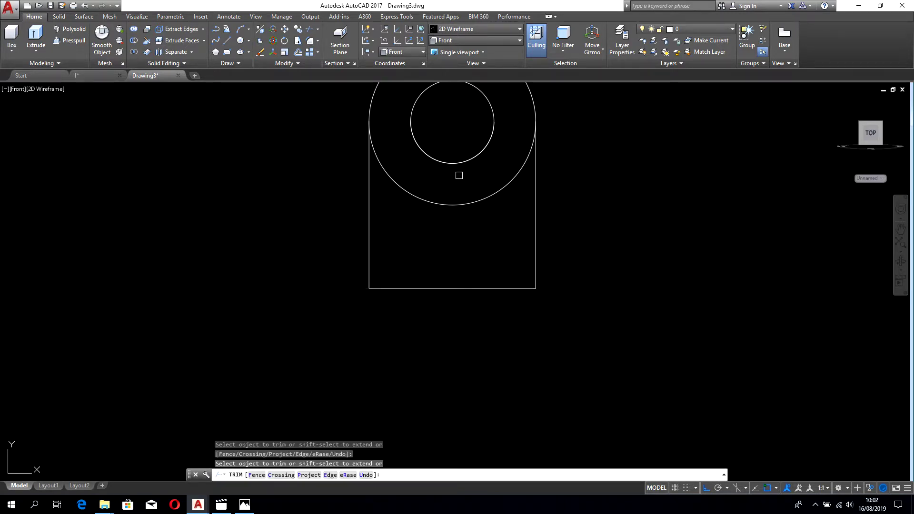
middle_drag(458, 175, 457, 186)
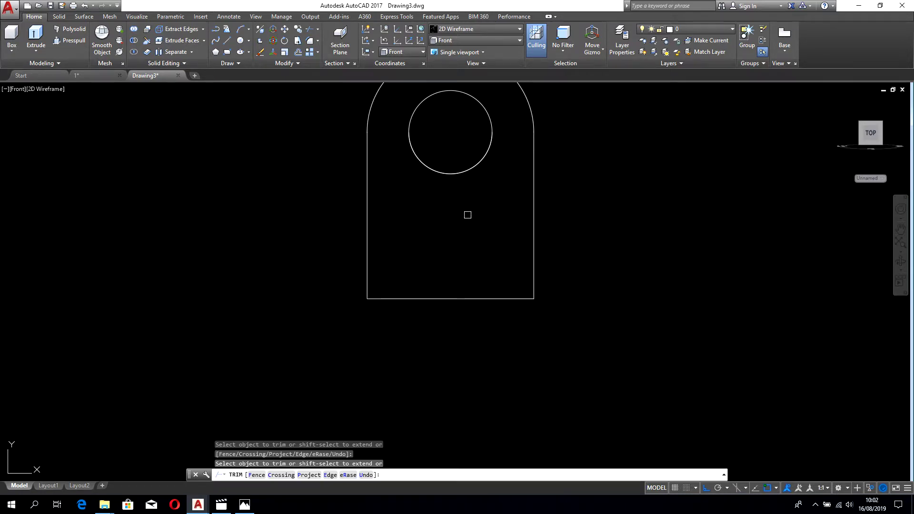
key(Escape)
- Check the finished round-topped lug profile and reopen the bracket reference in Photos
scroll(547, 219, down, 5)
scroll(547, 209, up, 5)
scroll(511, 188, down, 4)
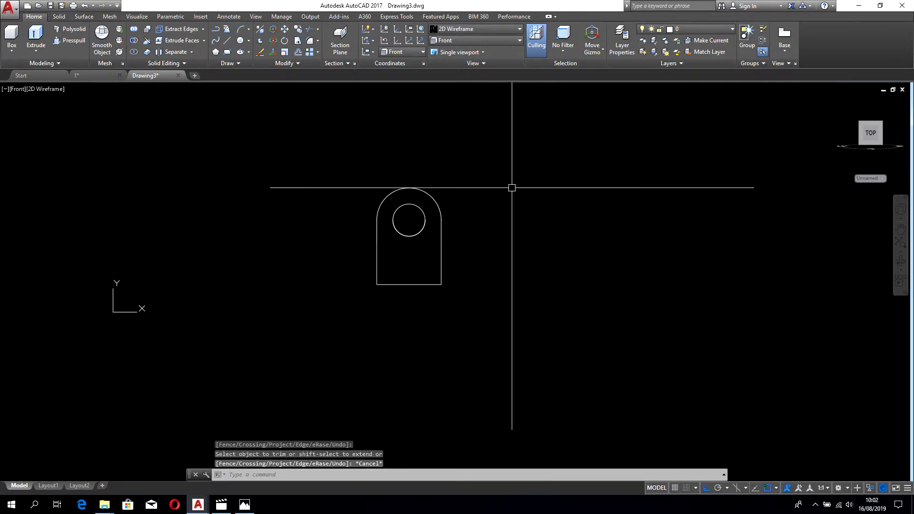
right_click(478, 195)
click(449, 218)
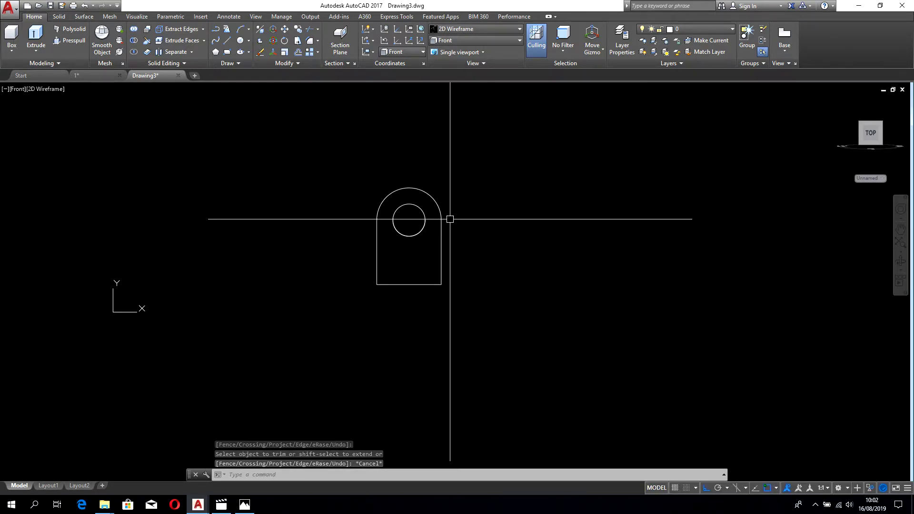
click(359, 306)
key(Escape)
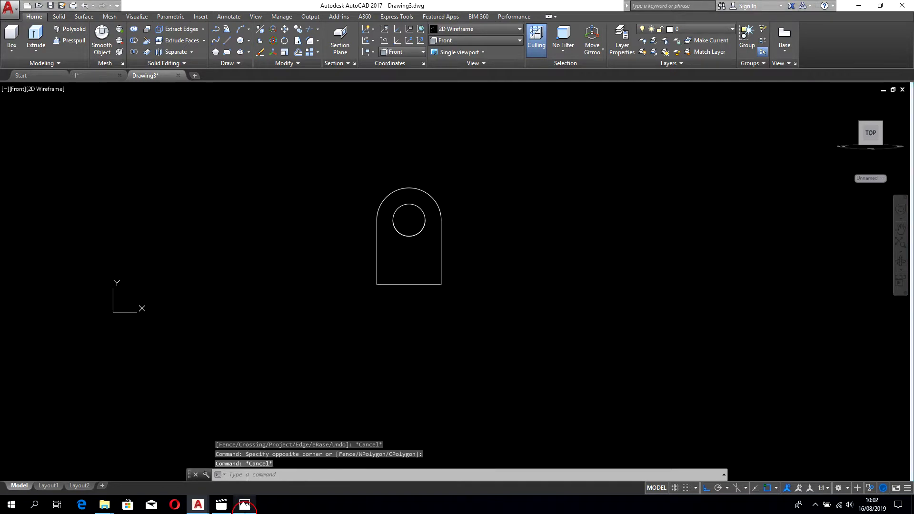
click(245, 505)
scroll(220, 257, up, 2)
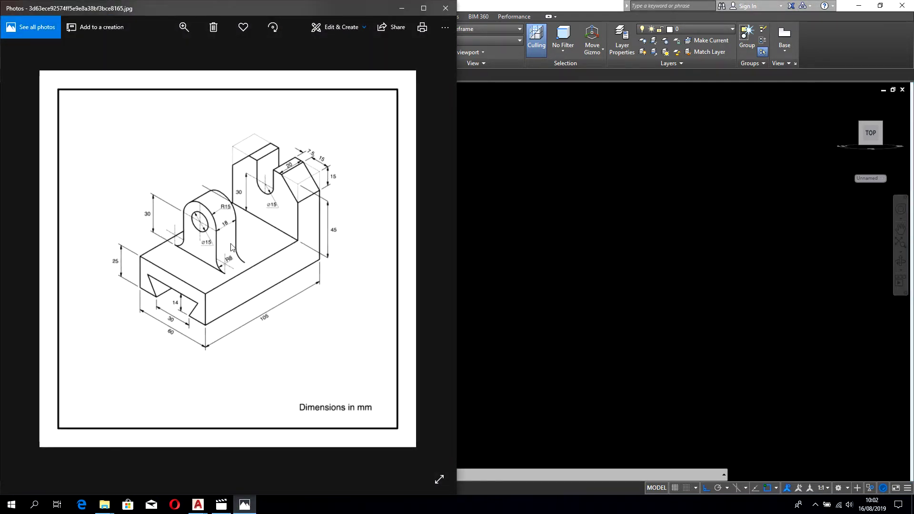
scroll(224, 243, up, 1)
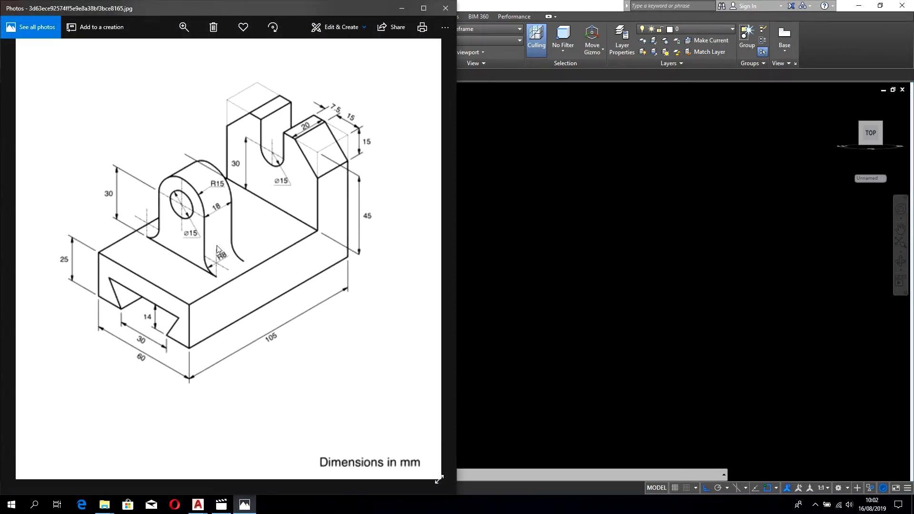
- Press-pull the lug profile 18 units and unhide the hidden outline
click(615, 256)
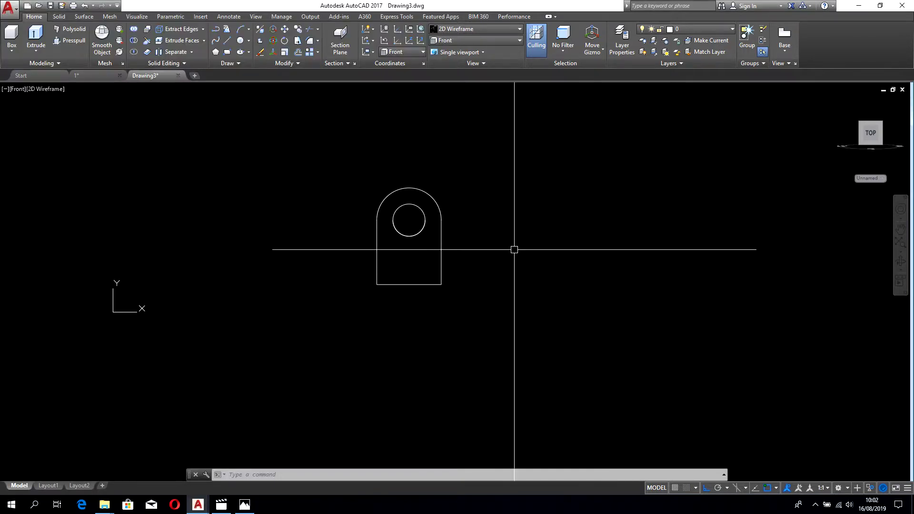
shift+middle_drag(409, 247, 441, 229)
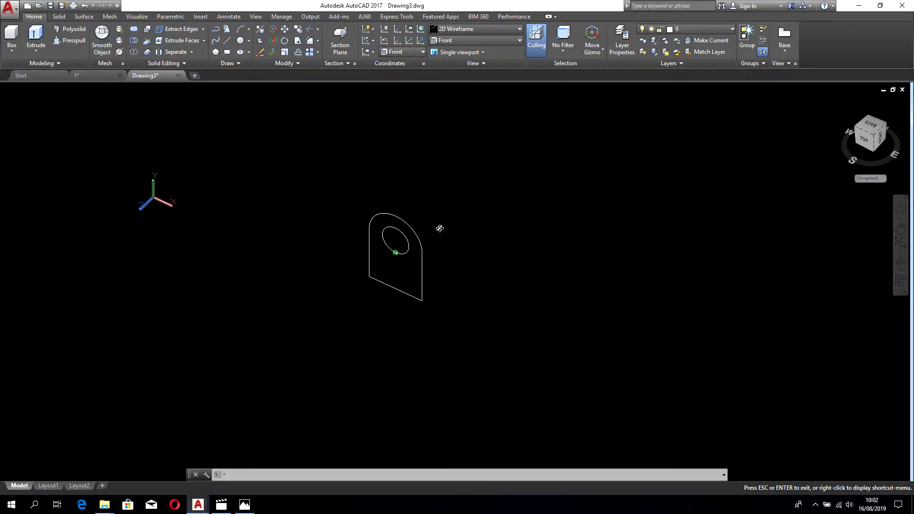
text(pres)
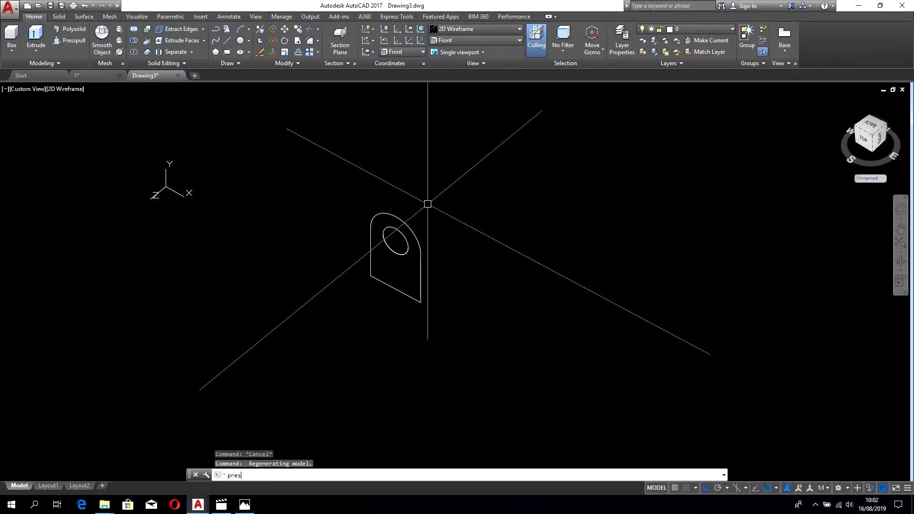
key(Return)
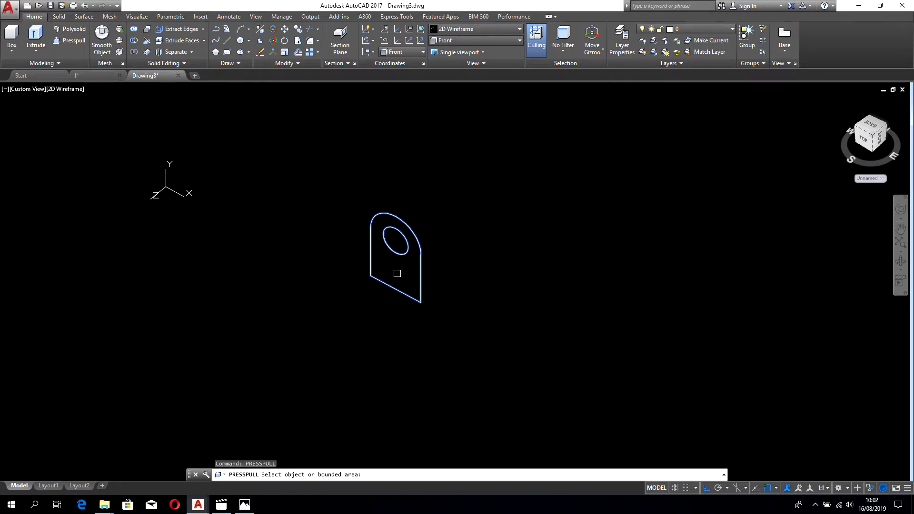
click(397, 274)
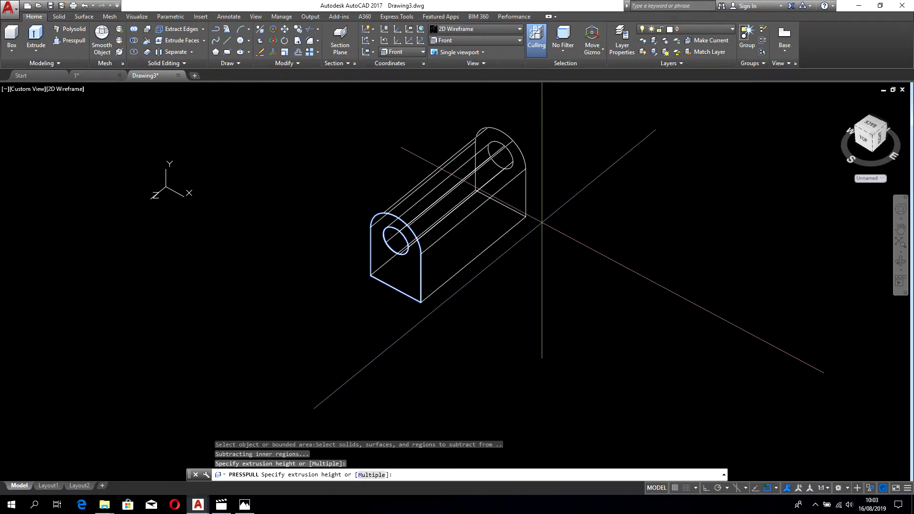
text(18)
key(Return)
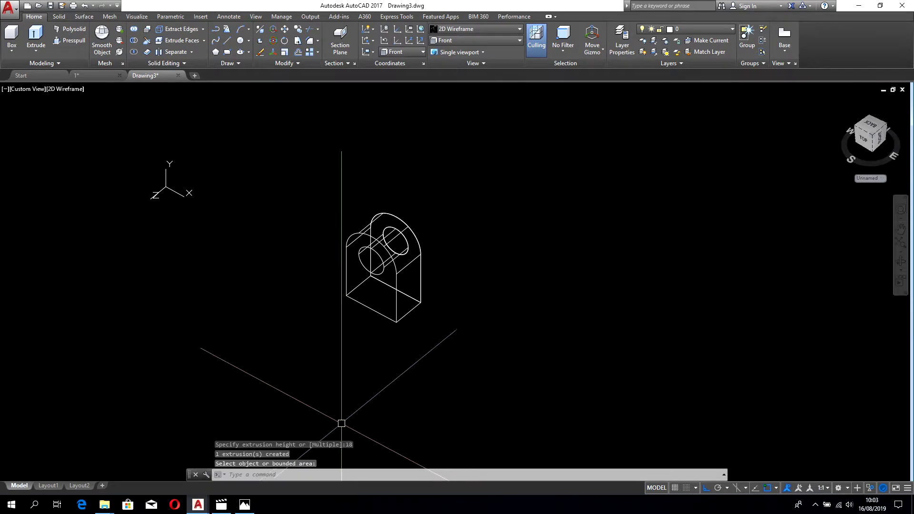
right_click(480, 342)
mouse_move(541, 210)
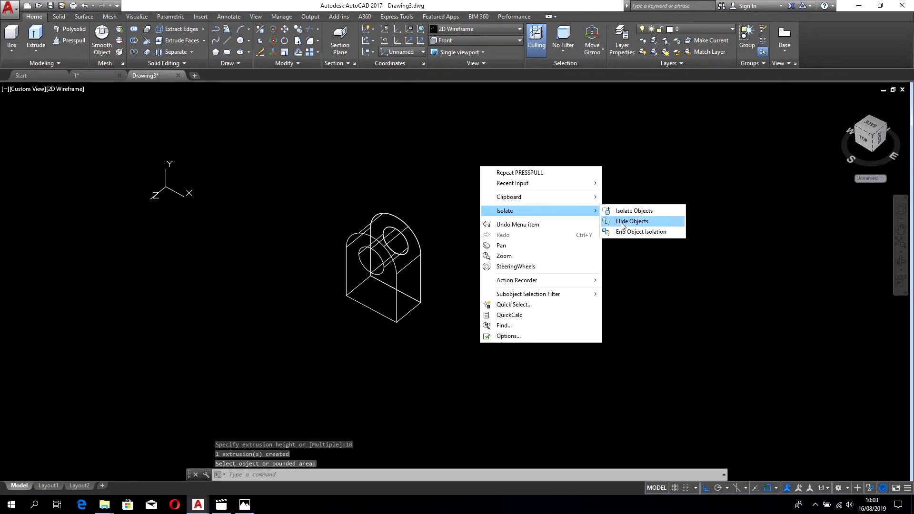
click(629, 233)
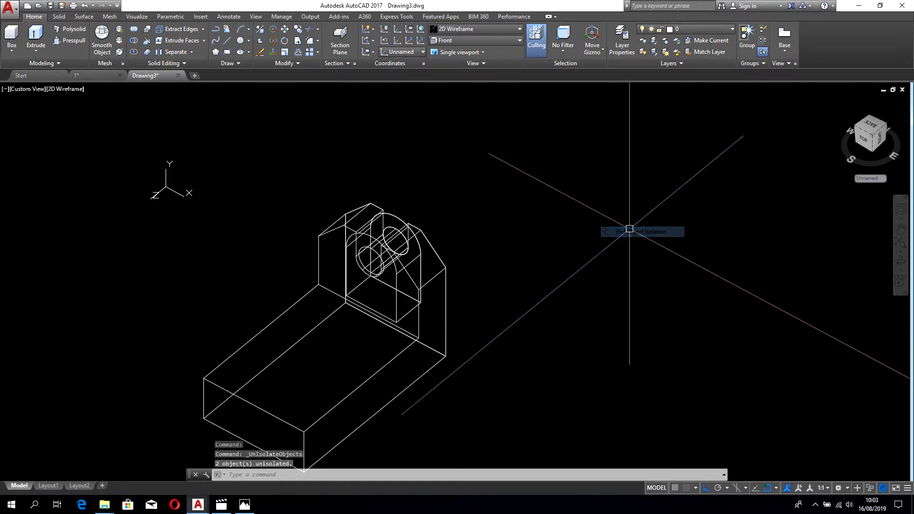
- Move the new boss block onto the base block's front end
click(397, 210)
scroll(465, 206, down, 2)
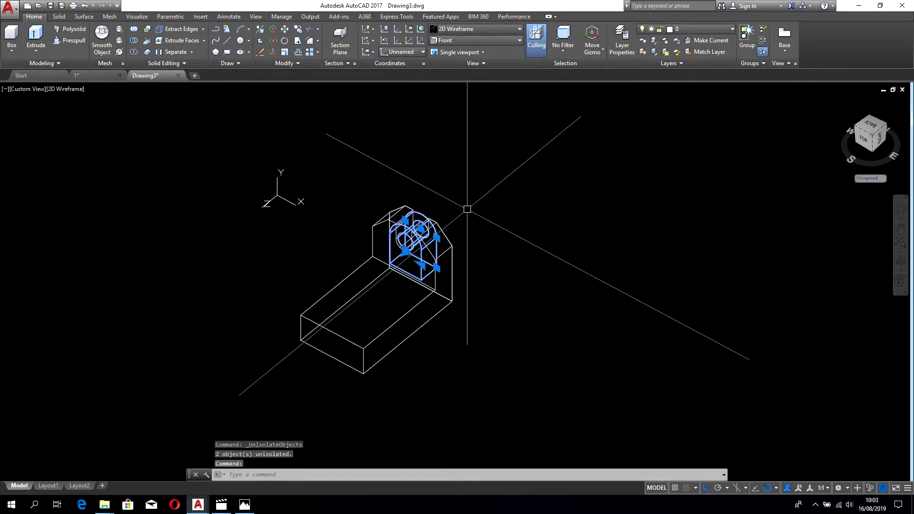
text(m)
key(Return)
scroll(412, 279, up, 4)
scroll(412, 278, up, 2)
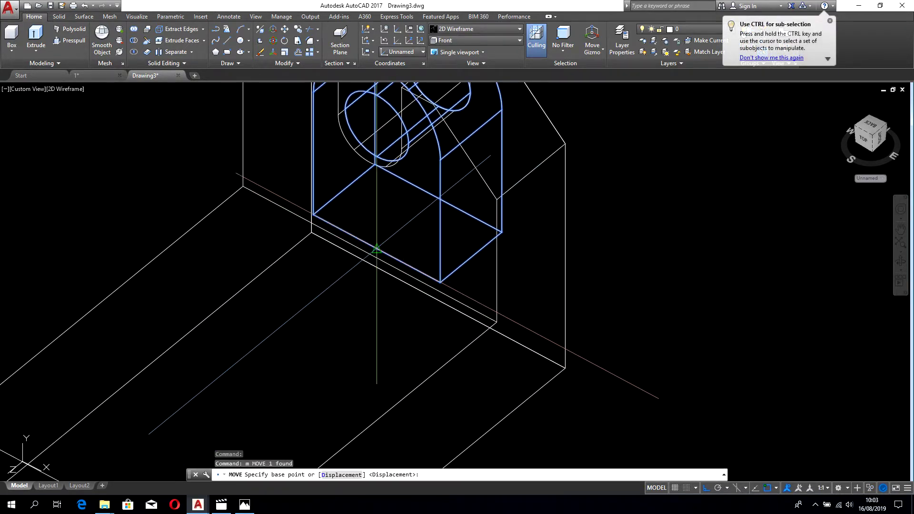
click(376, 249)
scroll(373, 250, down, 3)
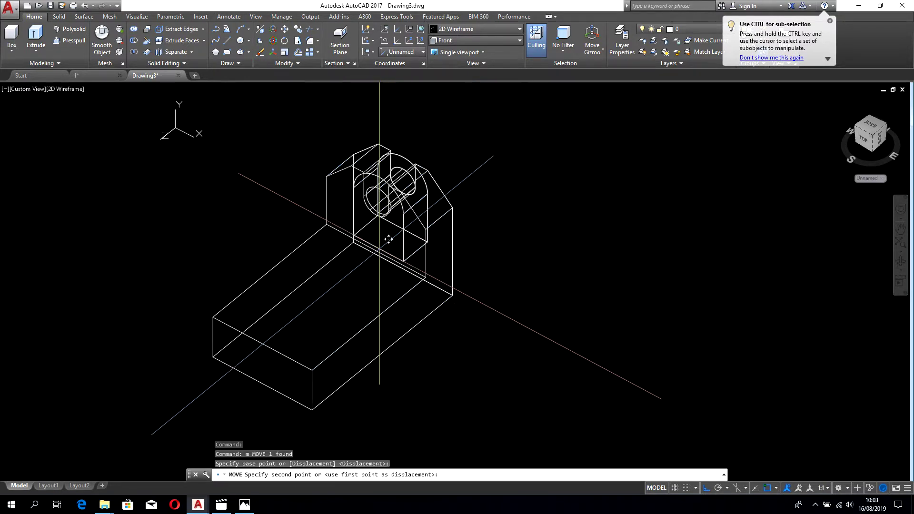
scroll(328, 301, down, 1)
scroll(328, 301, up, 4)
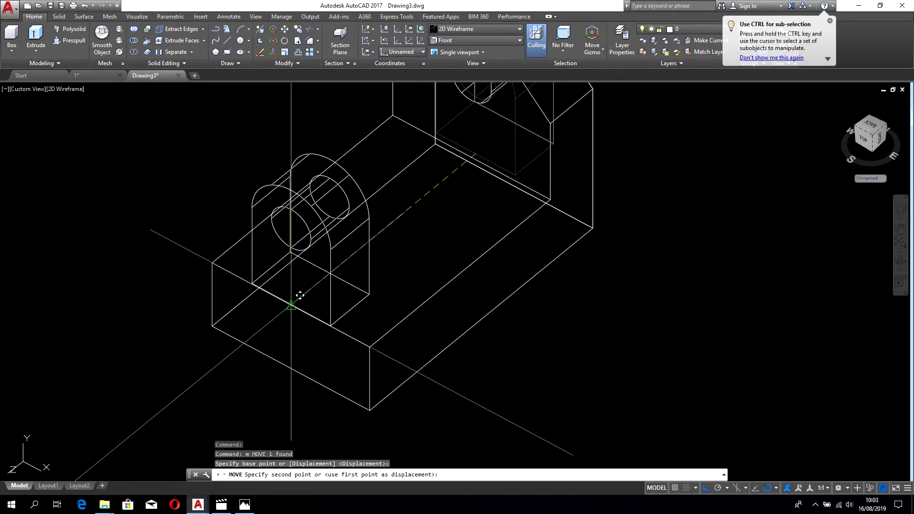
click(364, 294)
scroll(364, 294, down, 2)
- Erase the leftover arched profile and circle, 6 objects, from the upright's face
shift+middle_drag(364, 294, 419, 262)
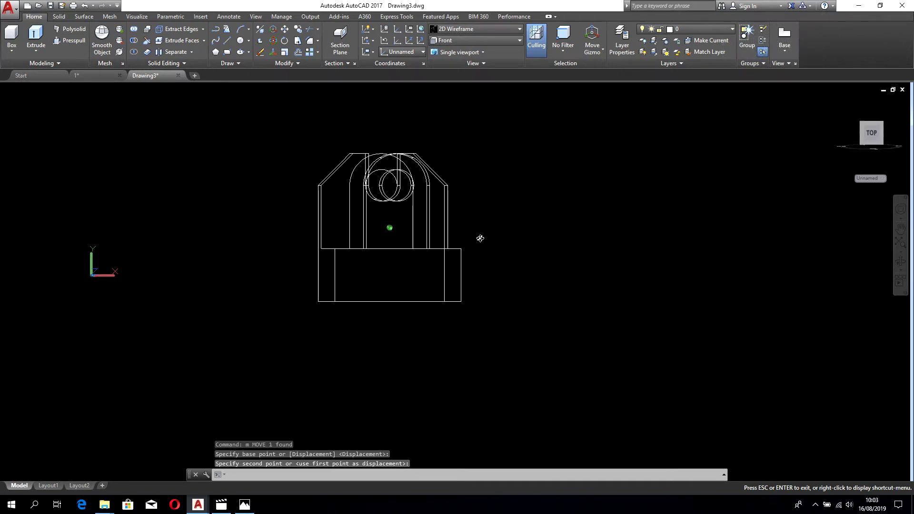
scroll(435, 145, up, 5)
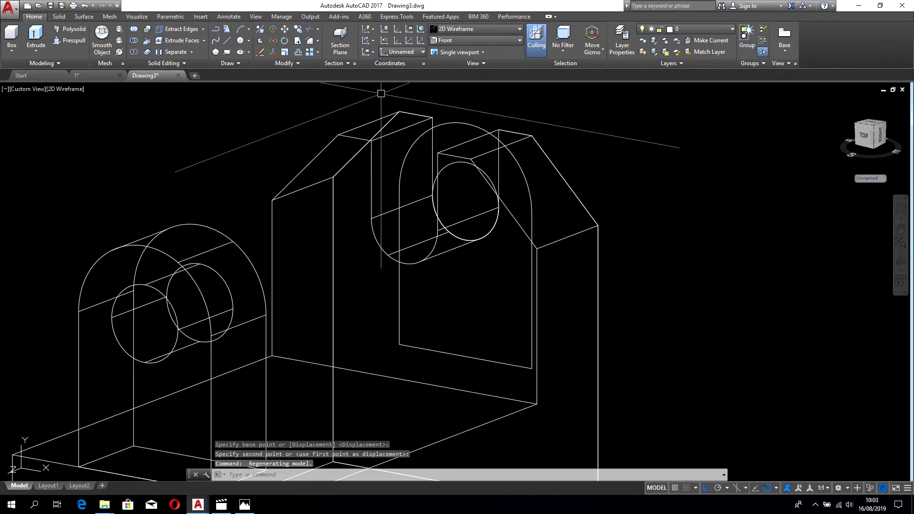
click(338, 98)
click(672, 390)
key(Delete)
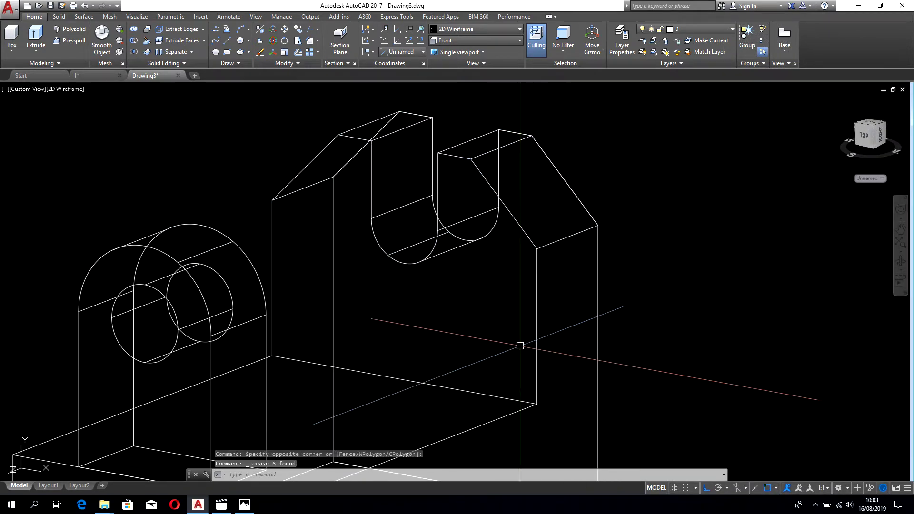
click(251, 509)
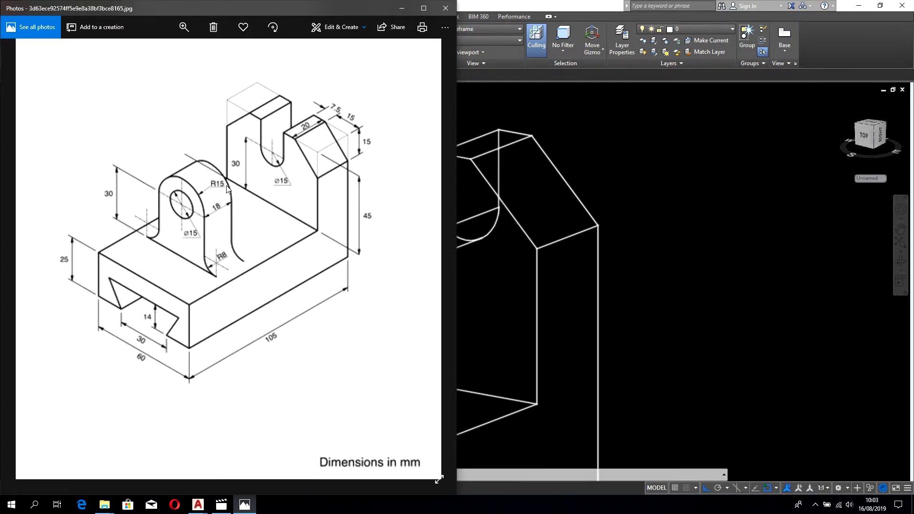
scroll(226, 189, up, 2)
scroll(226, 189, up, 2)
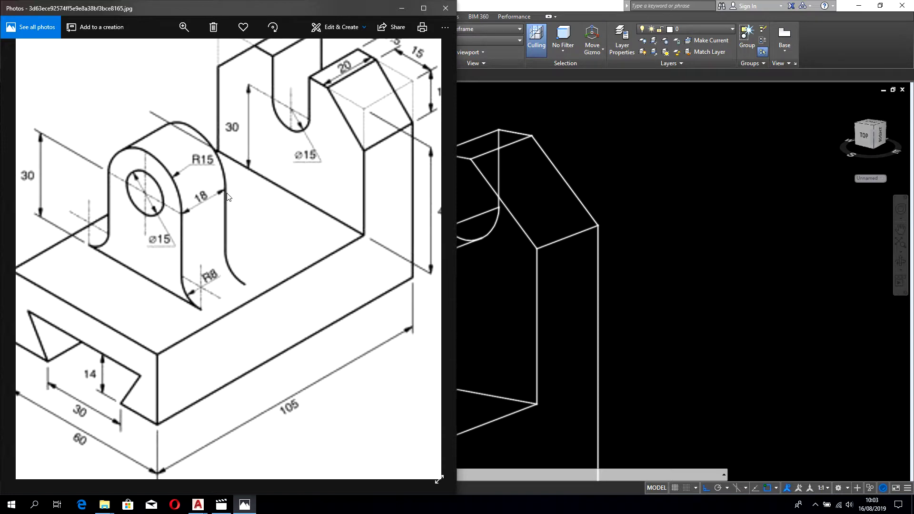
scroll(227, 196, down, 1)
scroll(233, 207, down, 1)
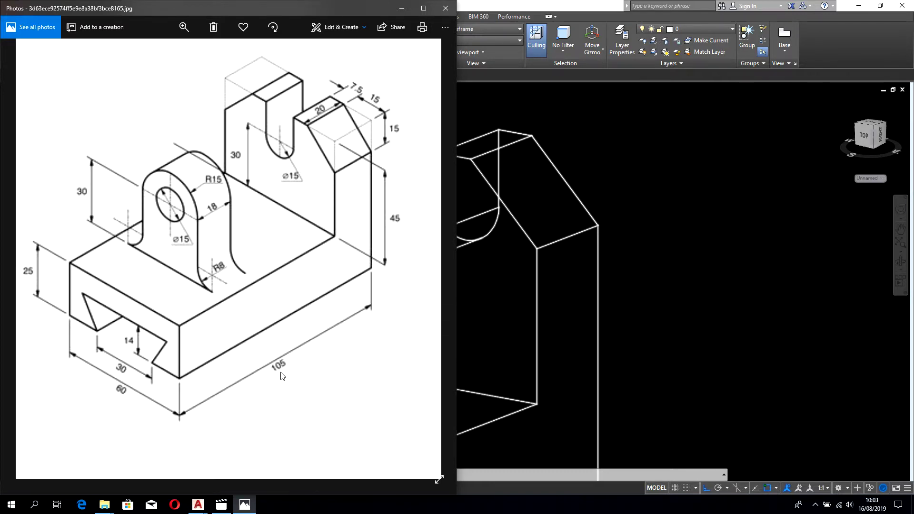
click(568, 340)
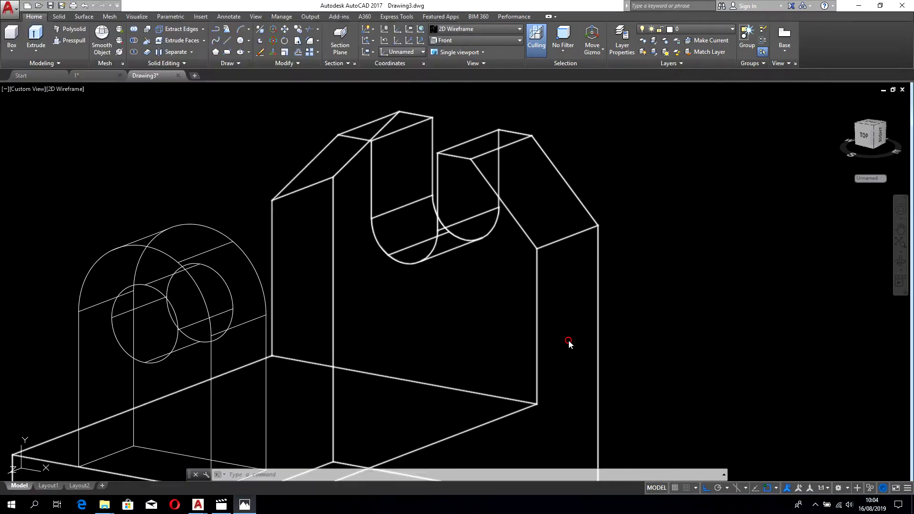
scroll(453, 351, down, 6)
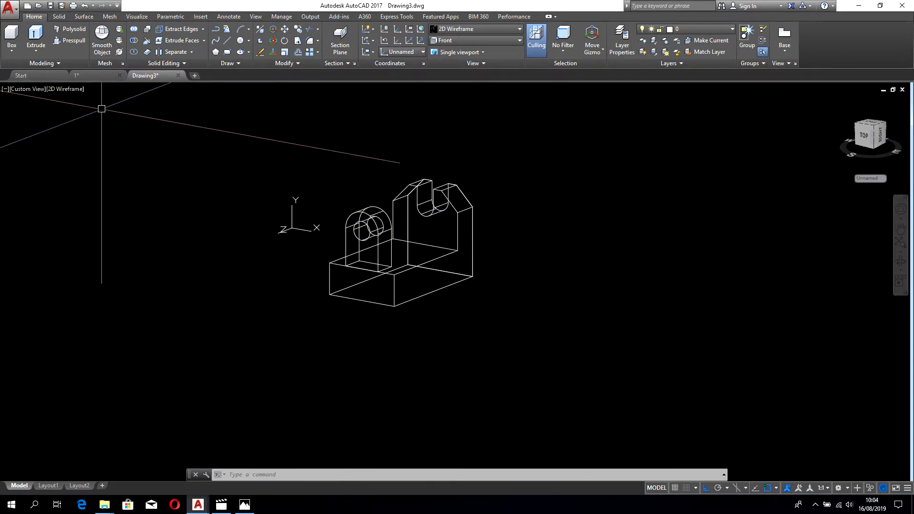
mouse_move(310, 206)
shift+middle_down()
mouse_move(337, 247)
mouse_move(371, 238)
shift+middle_up()
- Move the holed lug 25 units farther back along the base
scroll(301, 255, up, 3)
click(402, 223)
text(m)
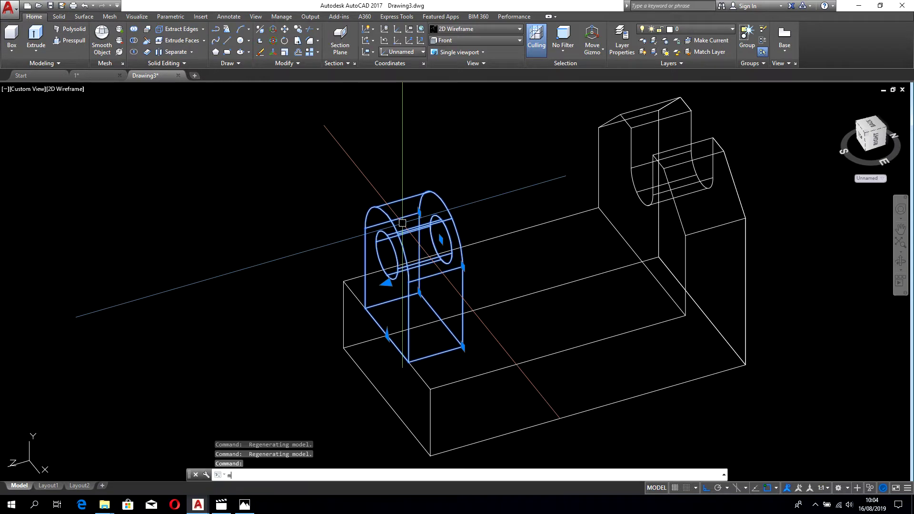
key(Return)
click(390, 180)
text(2)
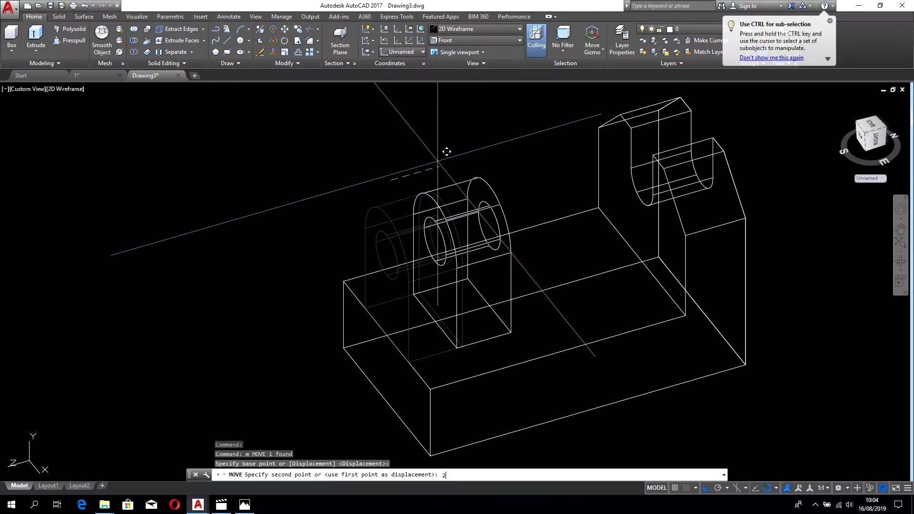
text(5)
key(Return)
- Orbit to check the lug's position, then go to the Front preset view
key(Escape)
shift+middle_drag(438, 160, 204, 139)
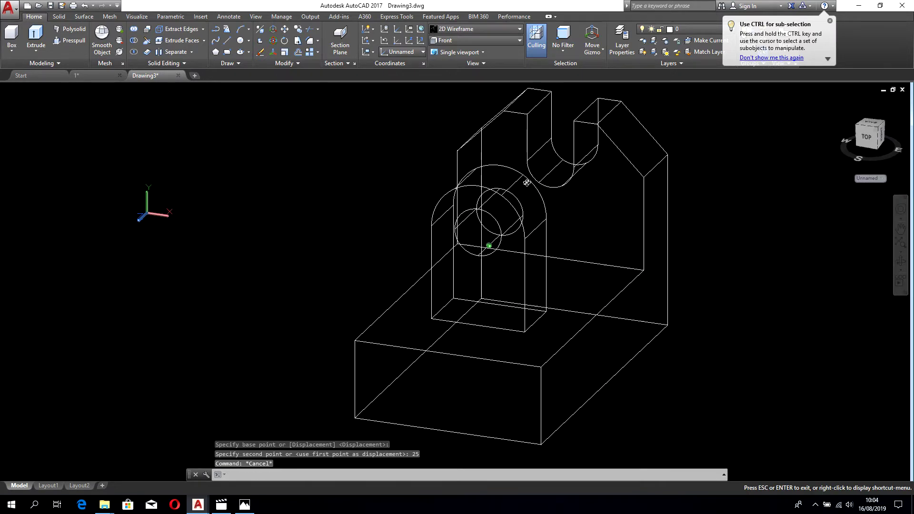
key(Escape)
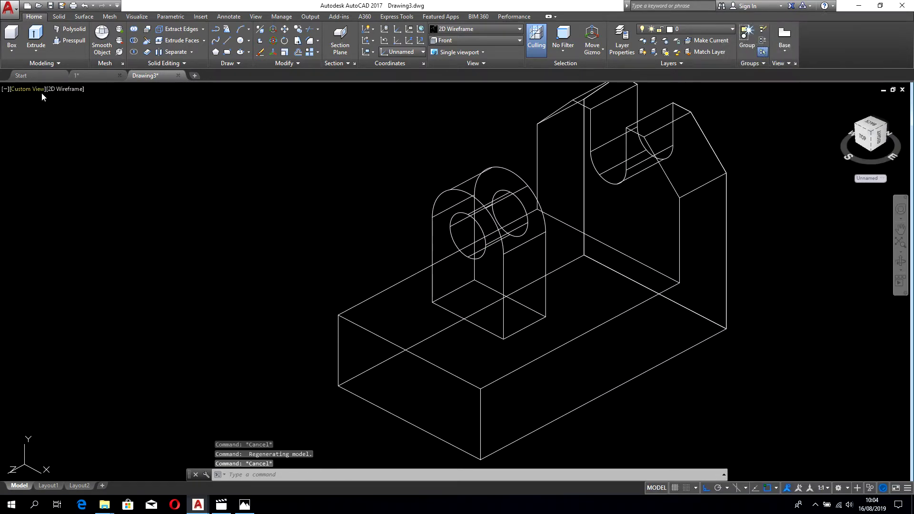
click(37, 94)
click(53, 157)
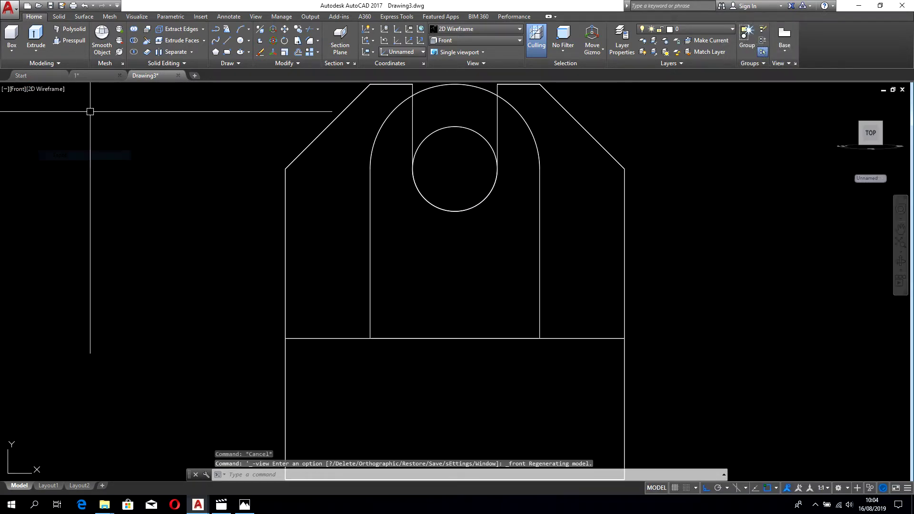
click(244, 505)
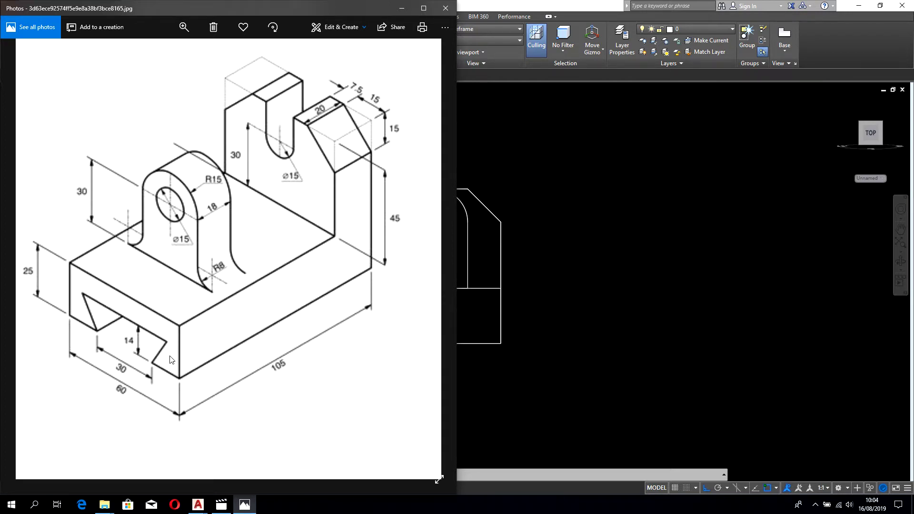
click(547, 309)
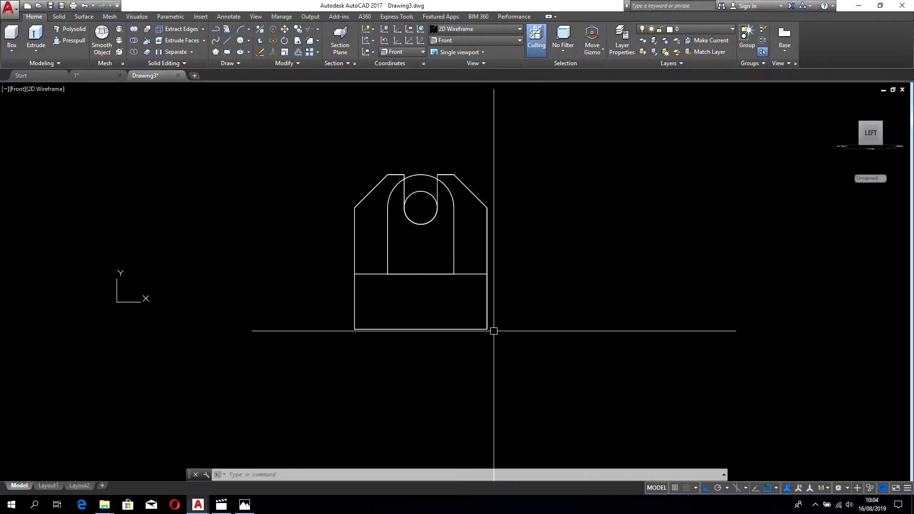
- Start a polyline and frame the whole bracket, glancing at the reference drawing
text(pl)
key(Return)
scroll(528, 323, up, 4)
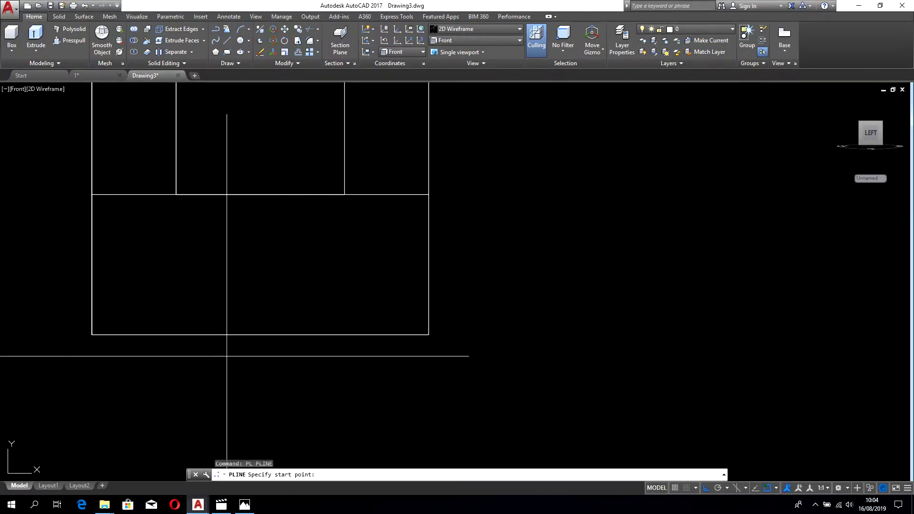
middle_drag(227, 356, 357, 388)
scroll(369, 422, down, 2)
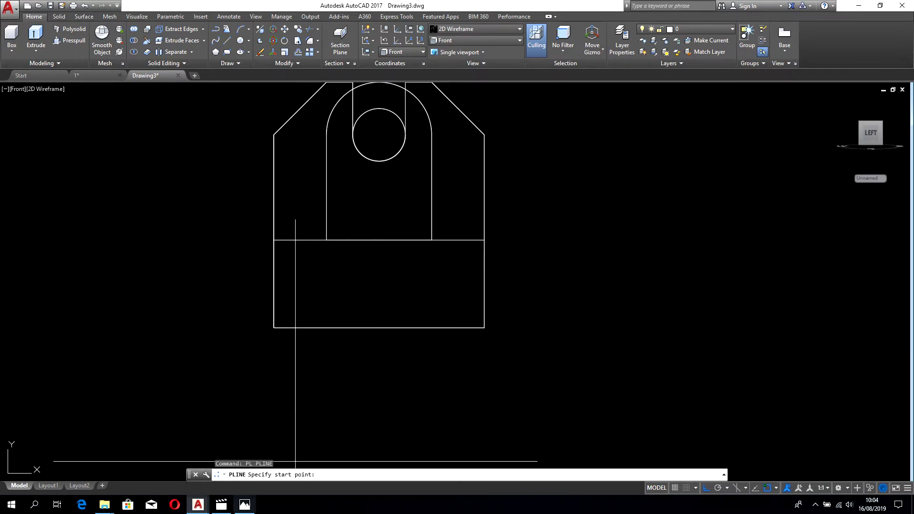
click(254, 510)
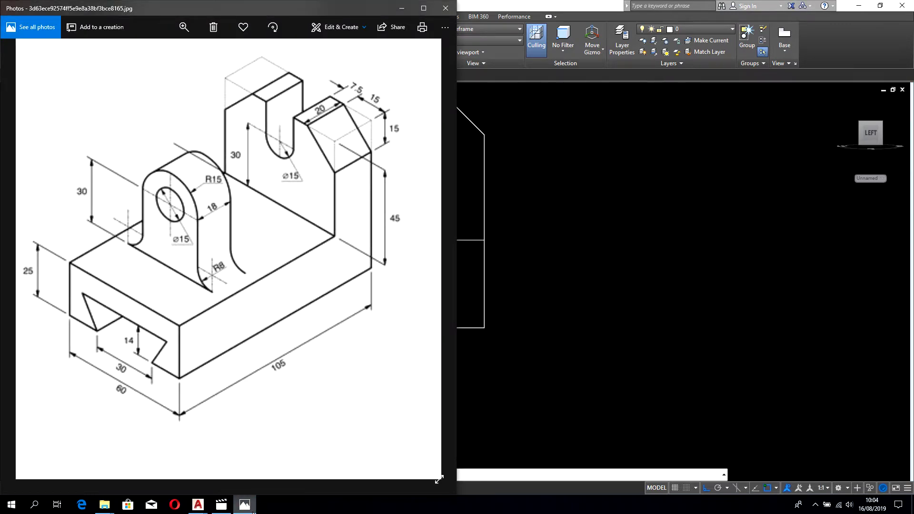
click(253, 510)
- Draw a closed 30 by 14 rectangle right of the bracket and select it
click(537, 378)
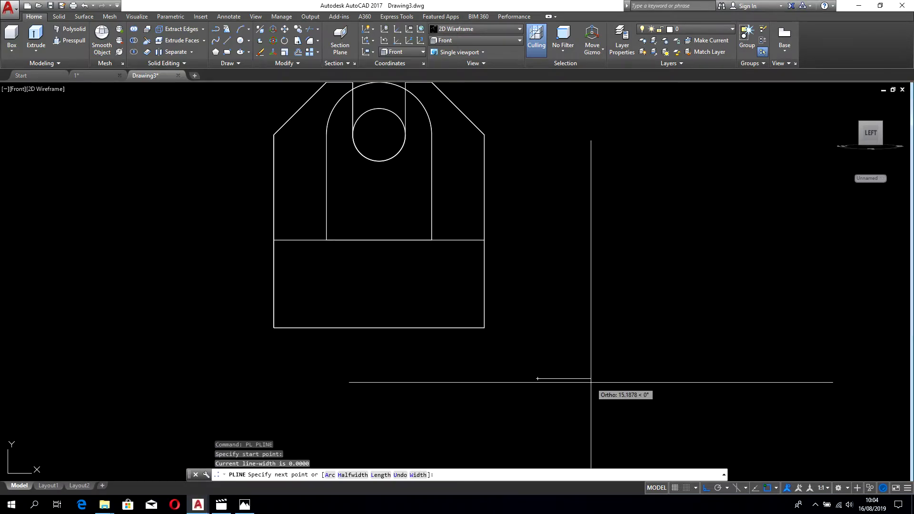
click(457, 475)
text(30)
key(Return)
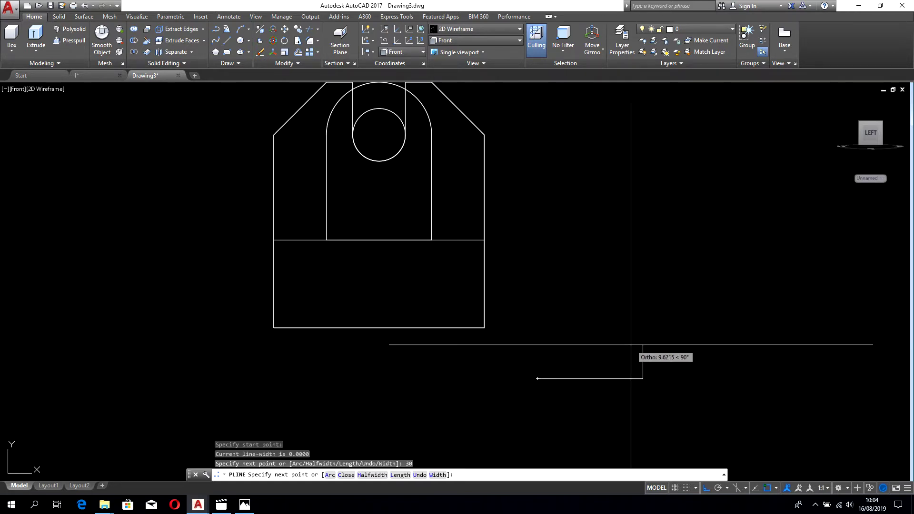
text(14)
key(Return)
text(30)
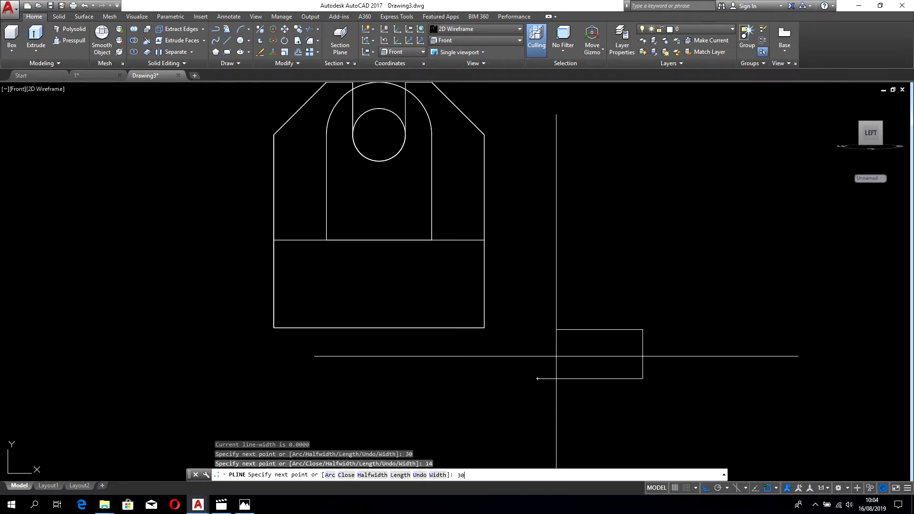
key(Return)
click(538, 329)
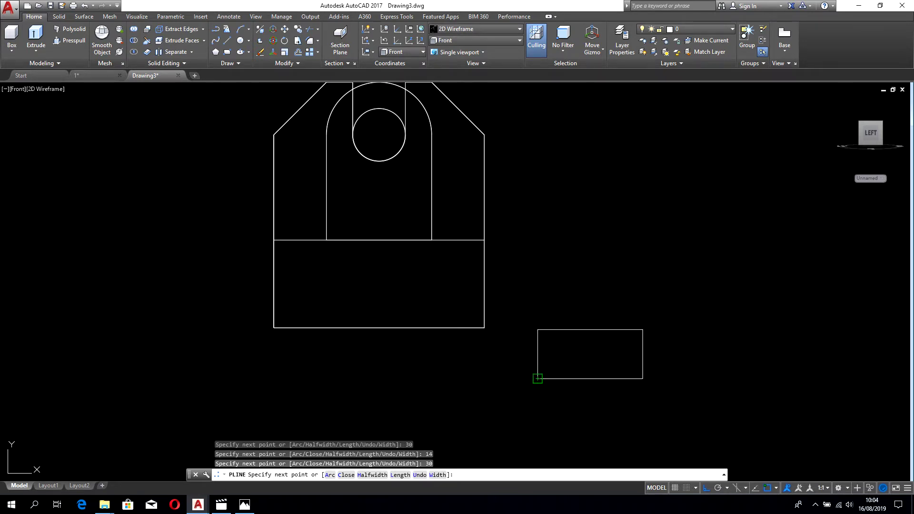
key(Escape)
click(648, 312)
click(642, 343)
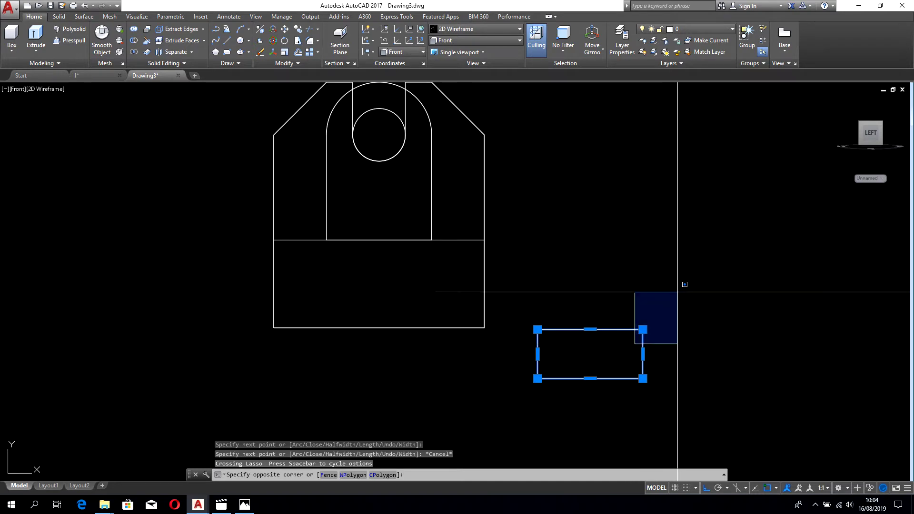
- Attempt to stretch the rectangle's right side with crossing selections, undoing the slanted result
click(679, 296)
key(Escape)
text(s)
key(Return)
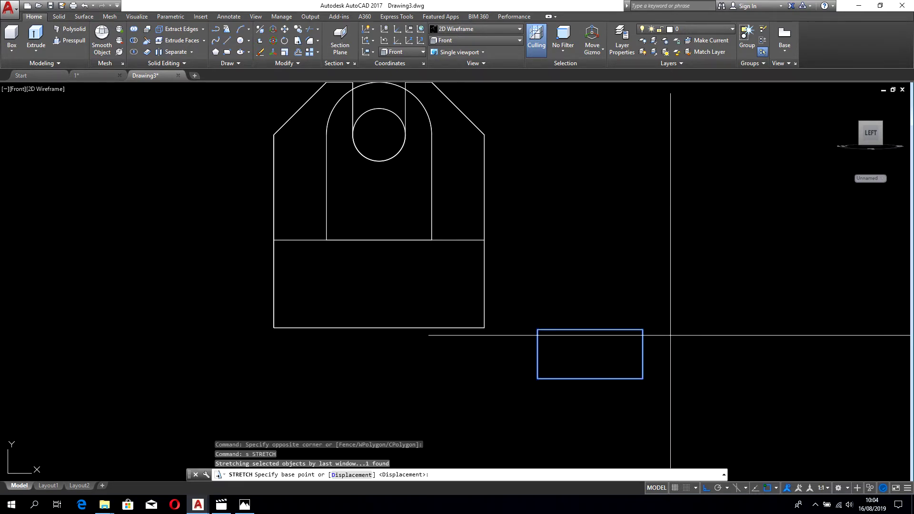
click(670, 335)
key(Escape)
drag(676, 320, 638, 343)
click(638, 342)
text(s)
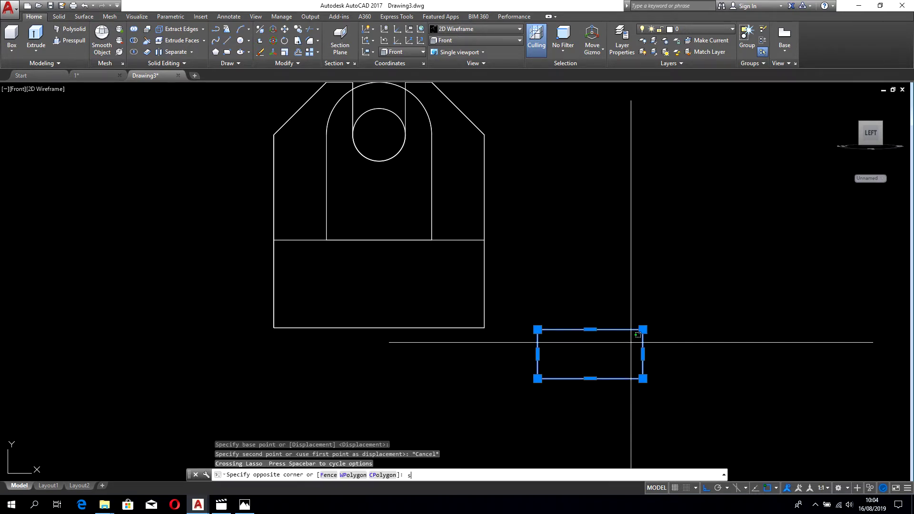
key(Return)
click(673, 313)
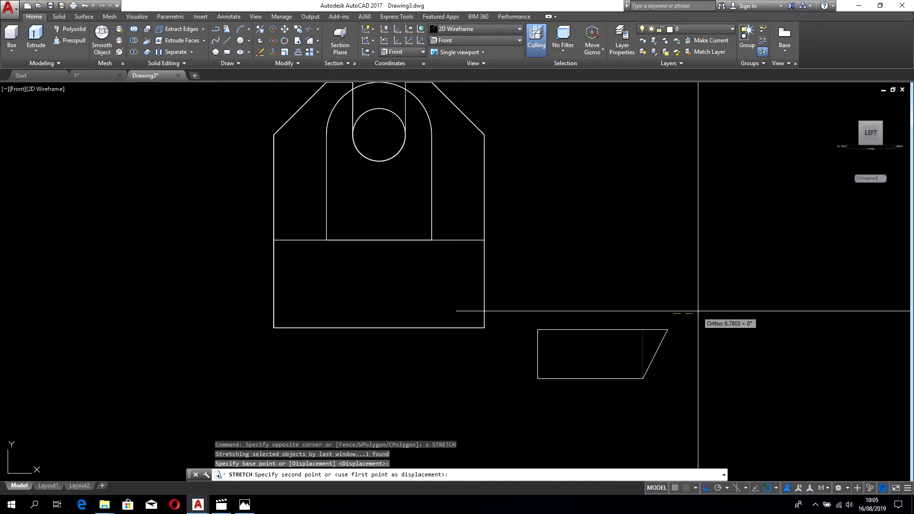
click(709, 312)
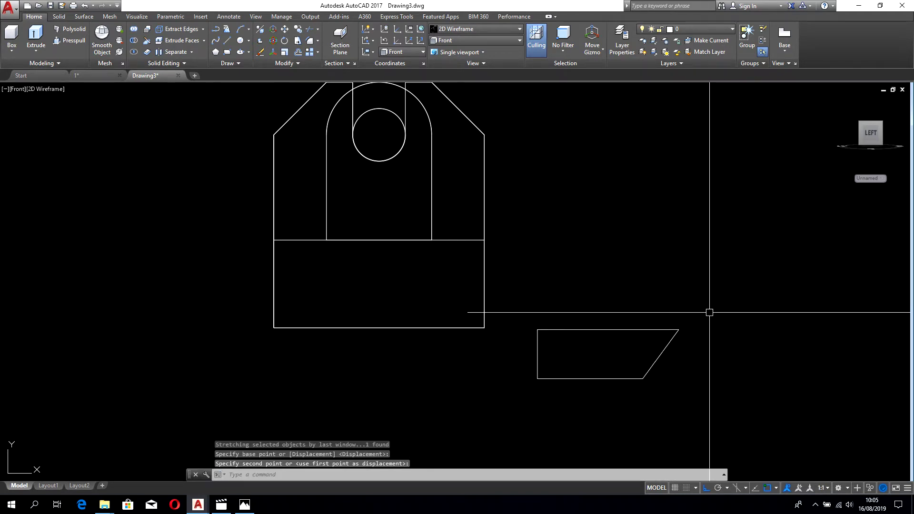
key(ctrl+z)
- Stretch the rectangle's right top corner outward by 8 units
click(686, 310)
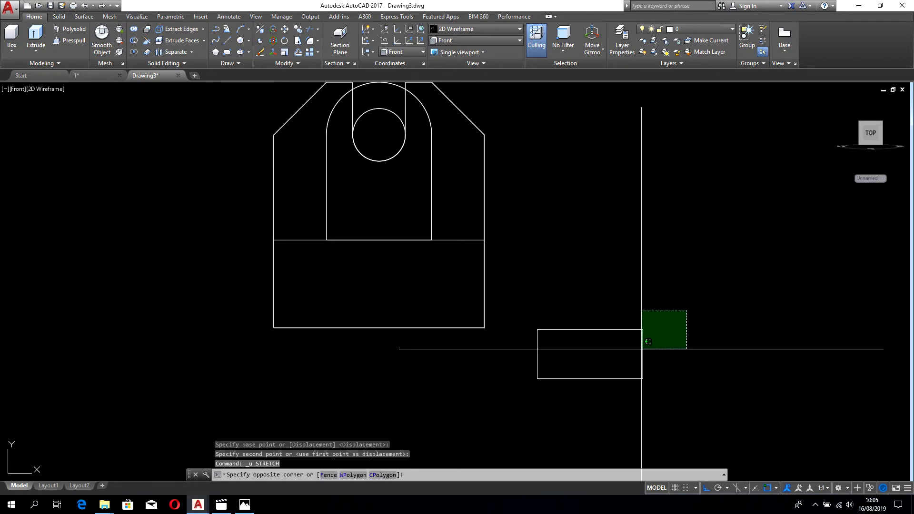
click(623, 349)
text(s)
key(Return)
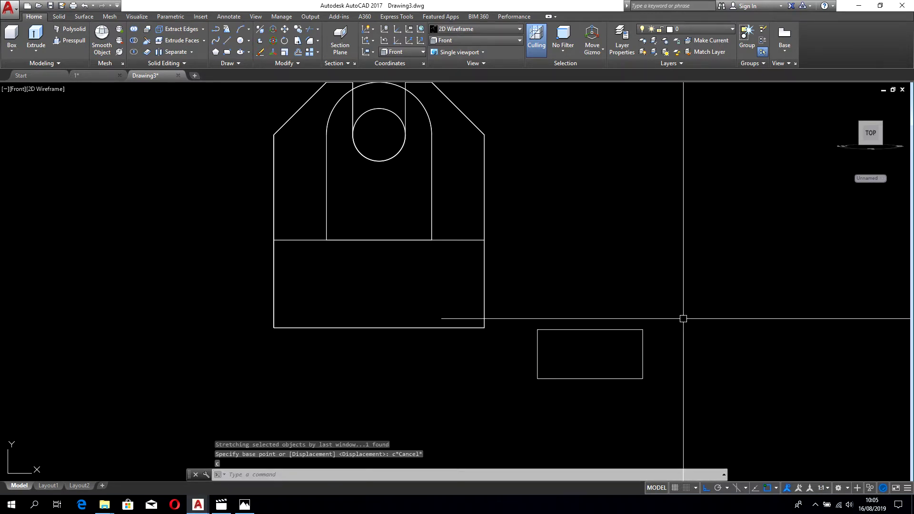
text(c)
key(Escape)
click(690, 302)
click(626, 336)
text(s)
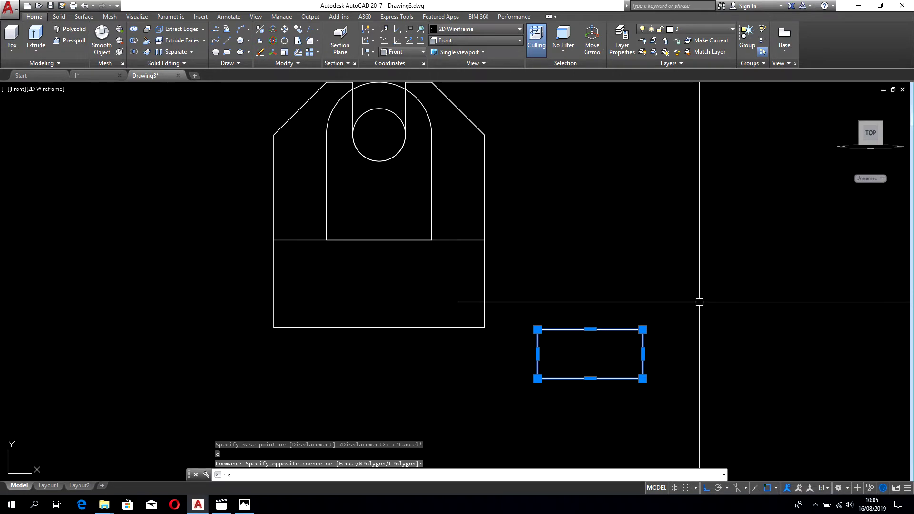
key(Return)
click(687, 329)
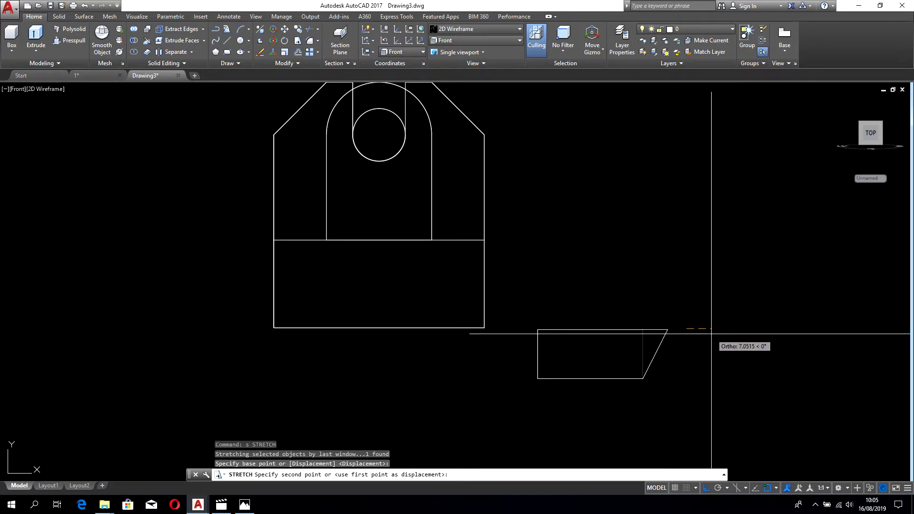
text(8)
key(Return)
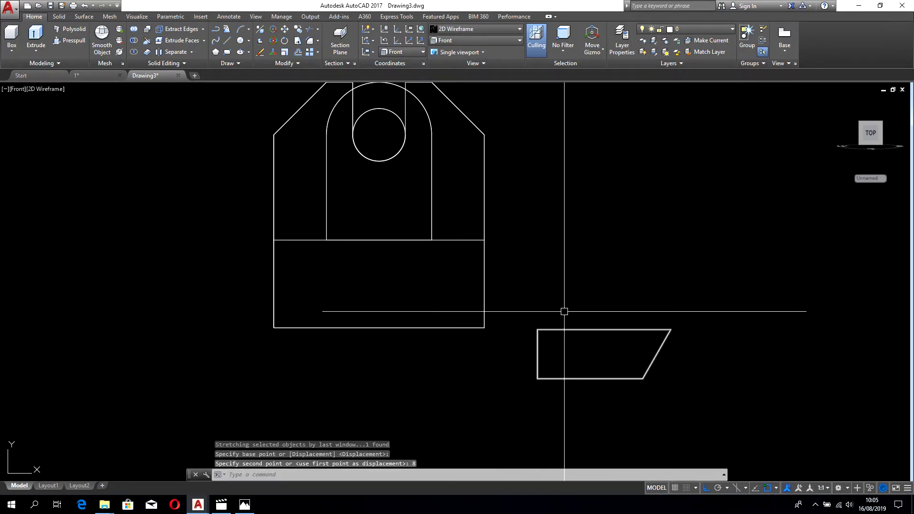
- Stretch the left top corner outward by 8 to complete the trapezoid
click(568, 288)
click(535, 329)
text(s)
key(Return)
click(610, 279)
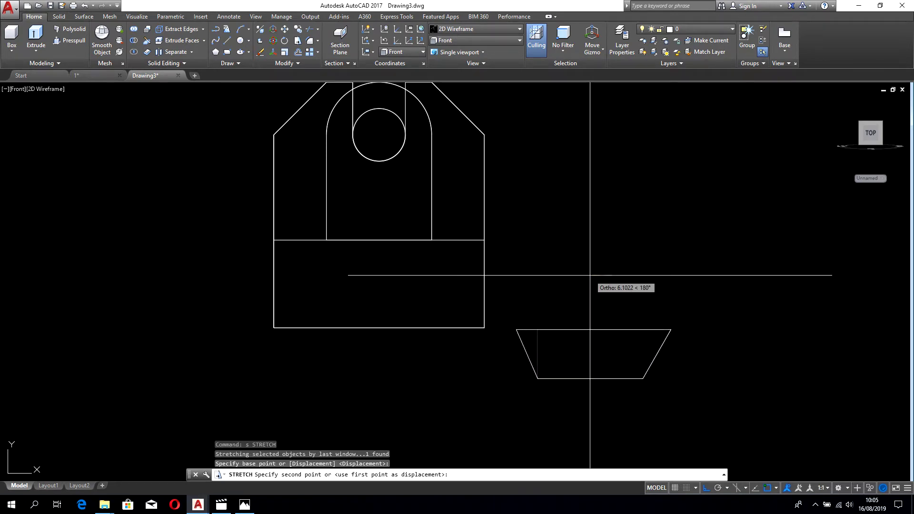
text(8)
key(Return)
- Begin moving the trapezoid by picking its base point
click(605, 329)
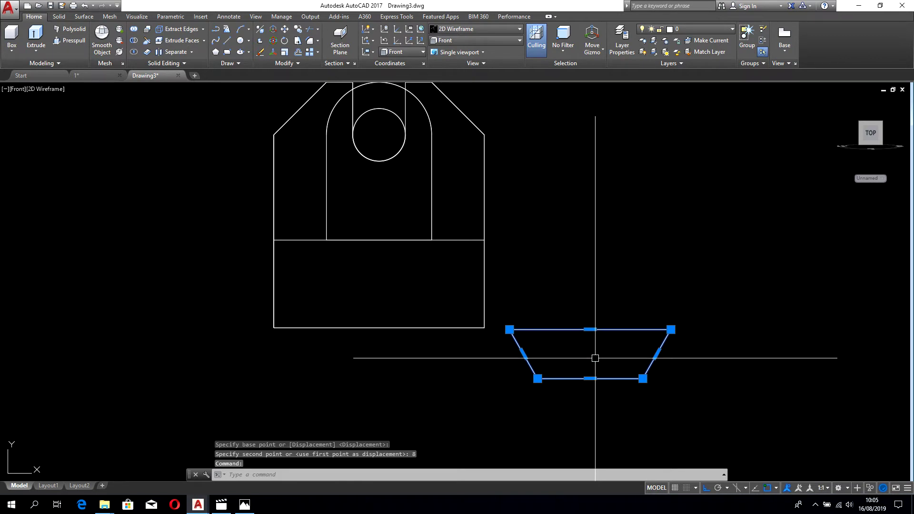
text(m)
key(Return)
click(590, 352)
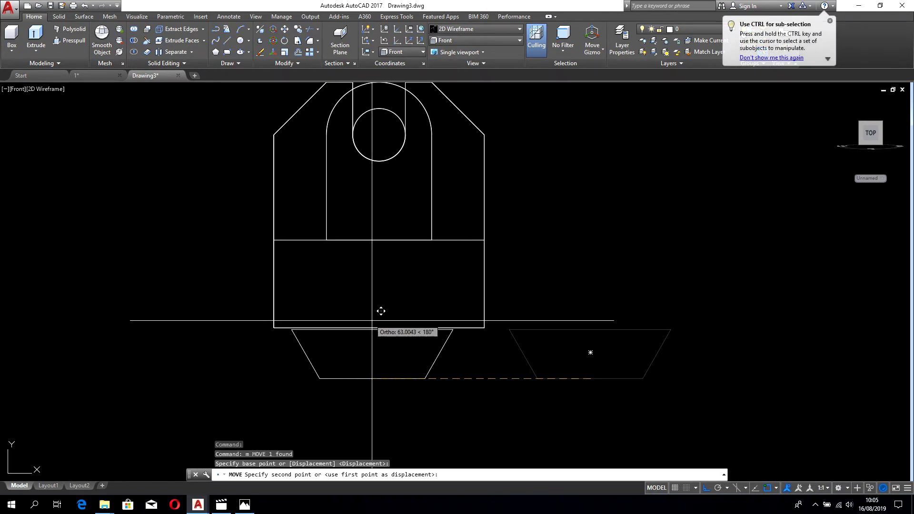
- Press-pull the trapezoid through the base to cut the dovetail slot, viewed isometrically
mouse_move(398, 347)
shift+middle_down()
mouse_move(342, 392)
mouse_move(235, 418)
mouse_move(291, 430)
shift+middle_up()
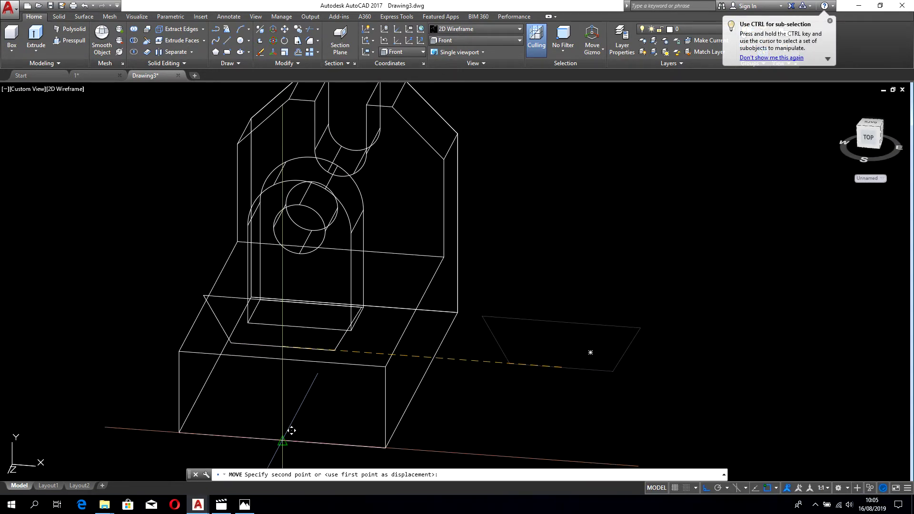
scroll(291, 430, down, 5)
middle_drag(375, 360, 376, 401)
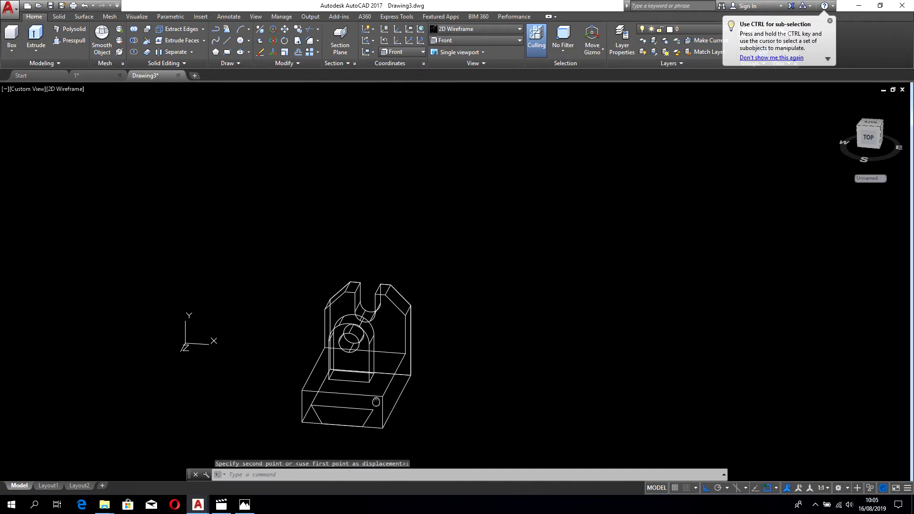
mouse_move(414, 371)
shift+middle_down()
mouse_move(362, 391)
mouse_move(361, 384)
shift+middle_up()
text(p)
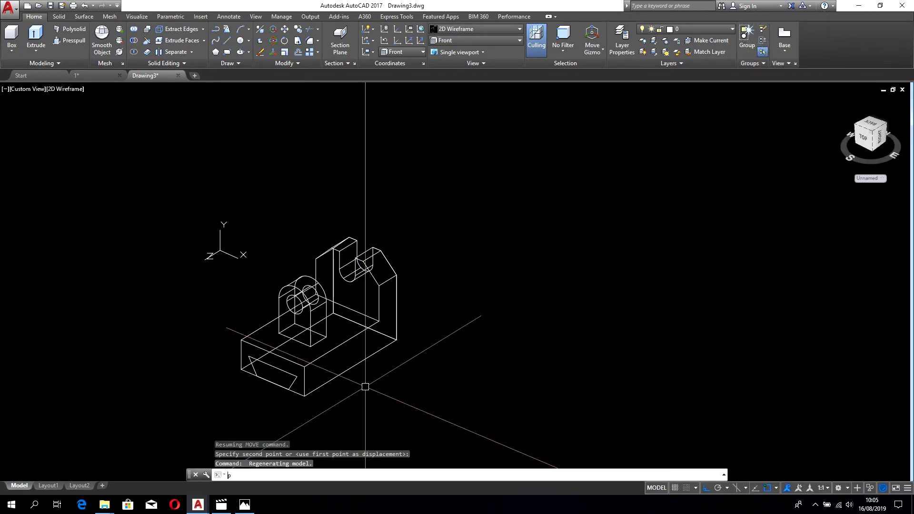
text(resspull)
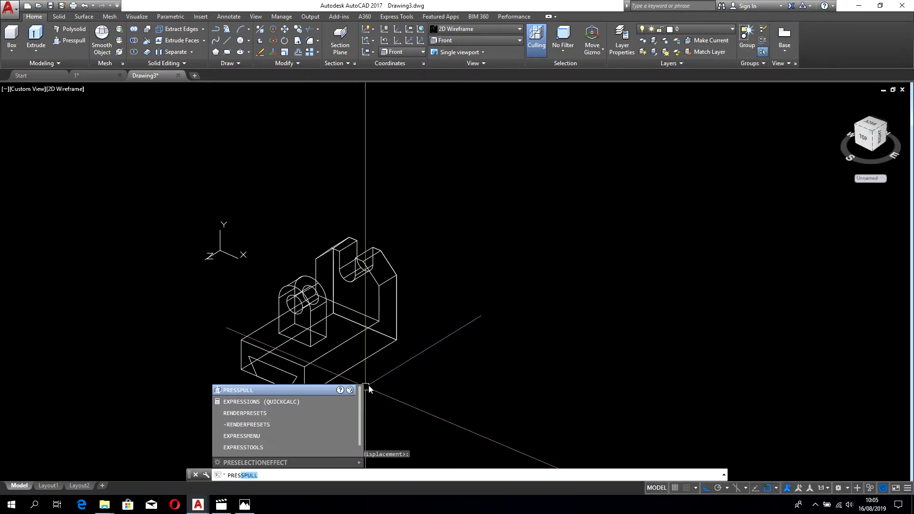
key(Return)
scroll(285, 399, up, 4)
click(262, 352)
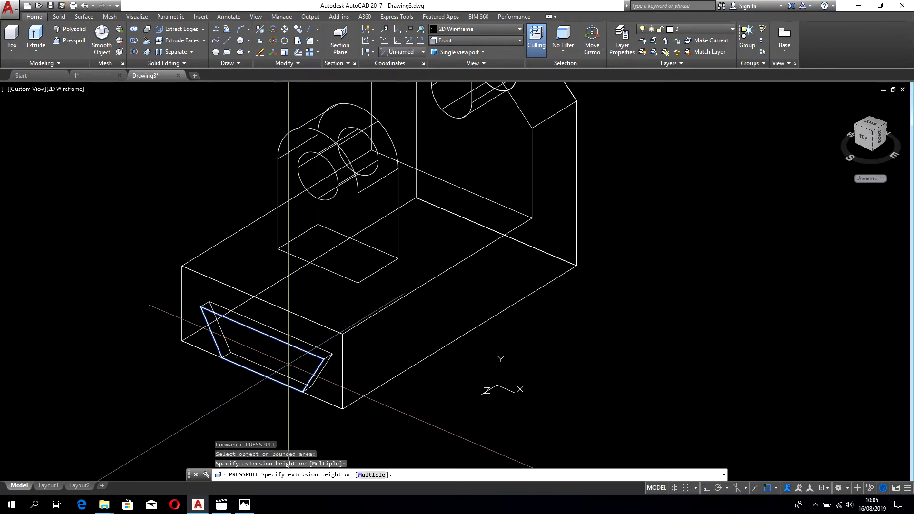
click(709, 198)
key(Return)
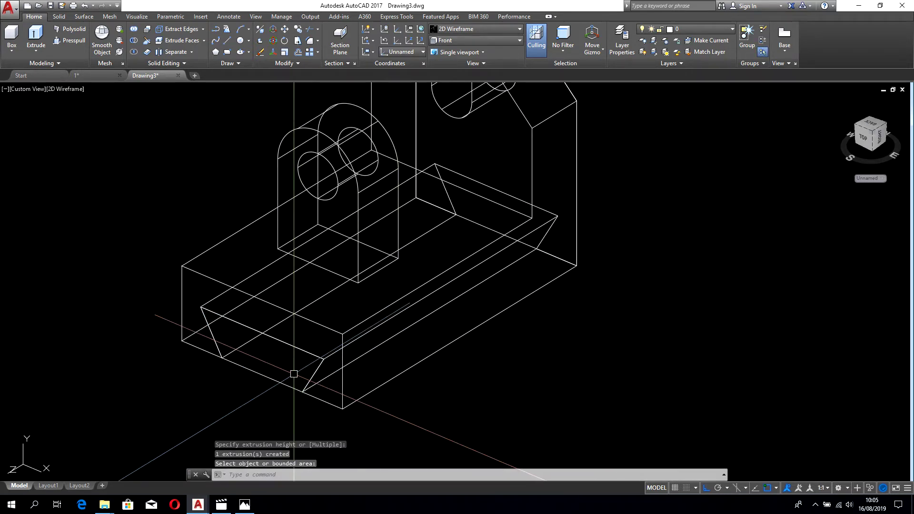
- Erase the leftover trapezoid outline
click(262, 374)
key(Delete)
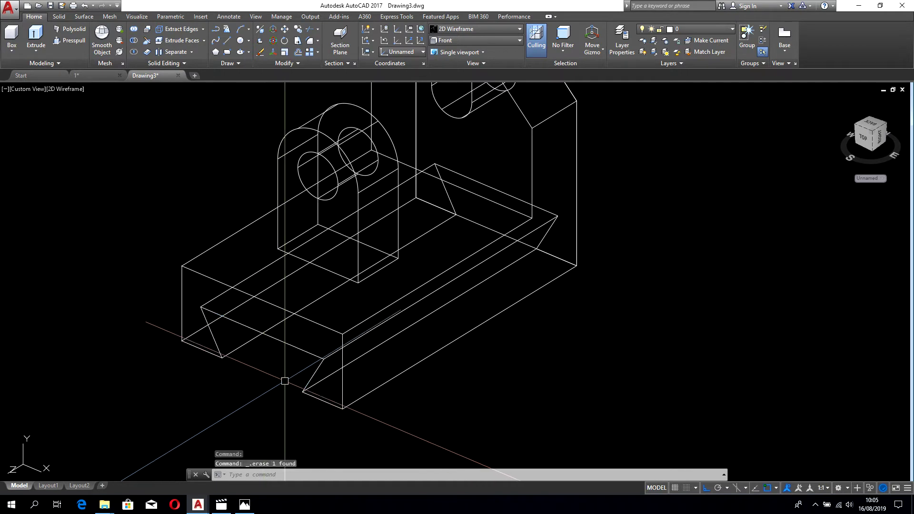
scroll(283, 379, down, 2)
scroll(418, 264, up, 5)
- Window-select the base, boss and upright and UNION them, then orbit the result
scroll(419, 263, down, 5)
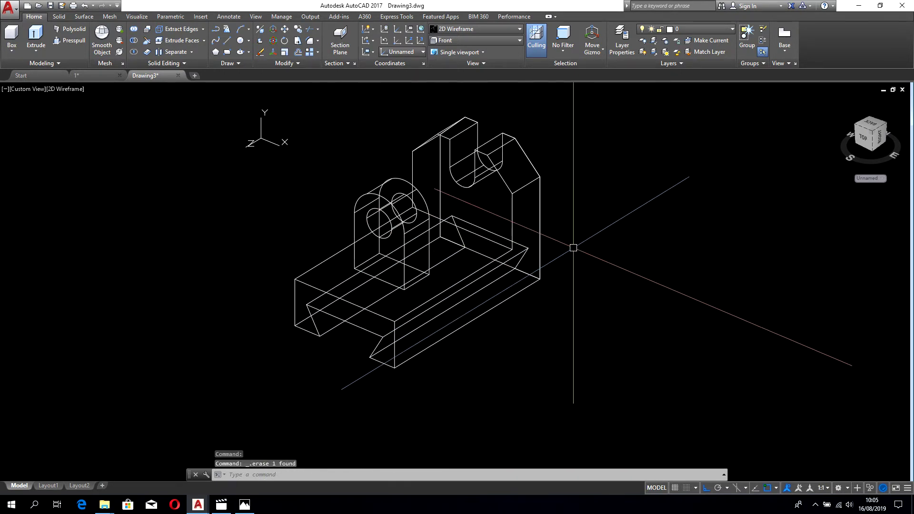
text(unex)
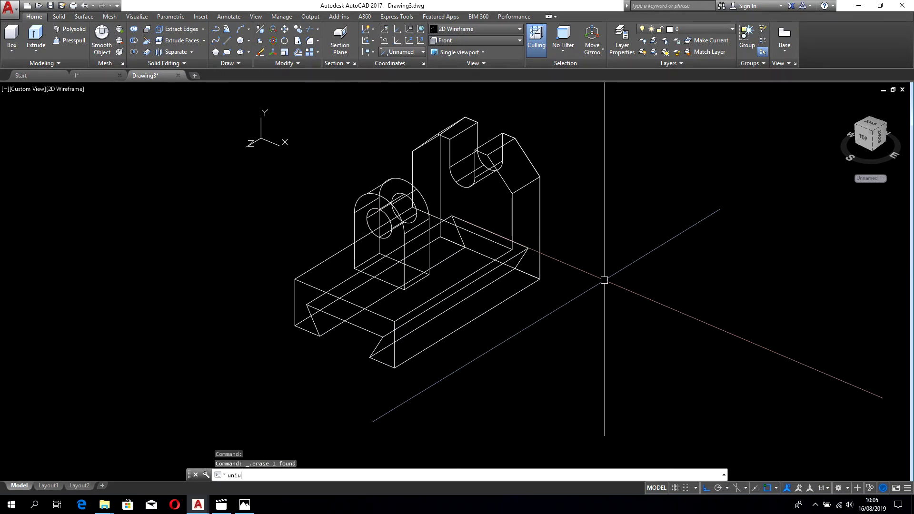
key(BackSpace)
key(BackSpace)
text(un)
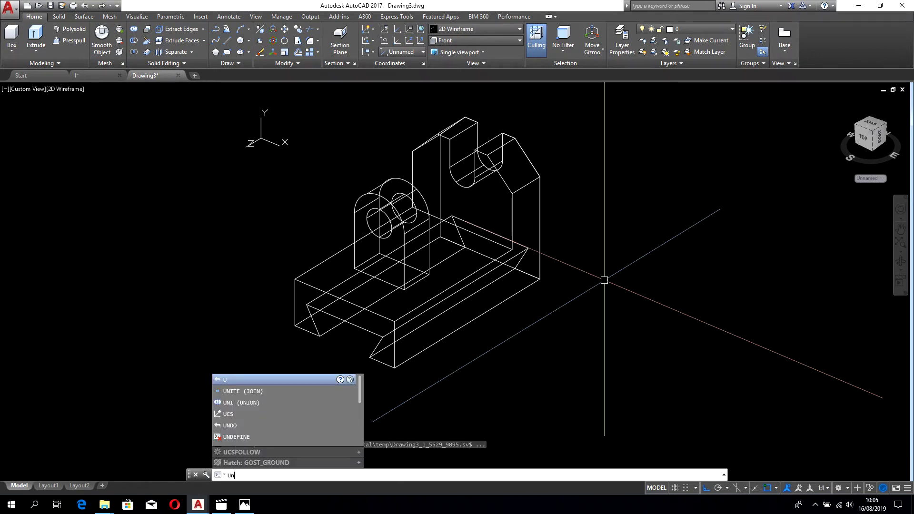
text(ion)
key(Return)
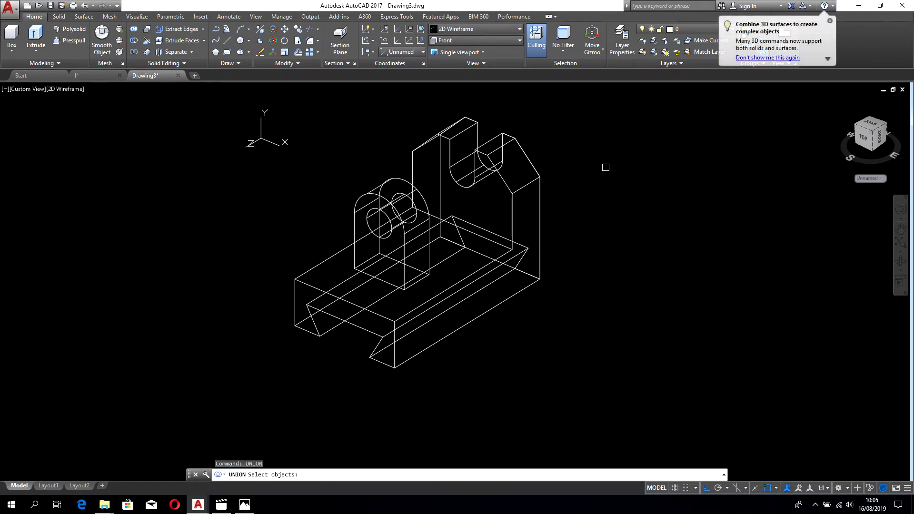
click(604, 168)
click(309, 361)
scroll(309, 361, up, 1)
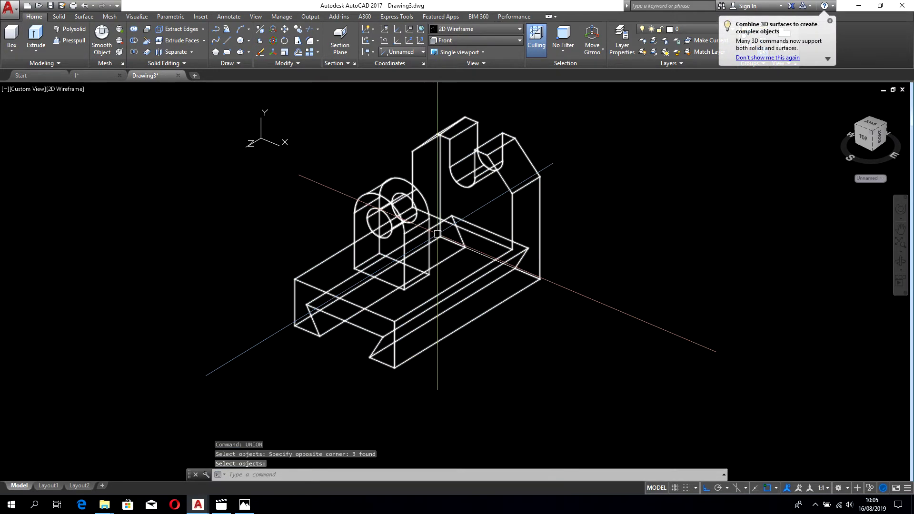
scroll(454, 302, up, 1)
key(Return)
shift+middle_drag(454, 302, 410, 287)
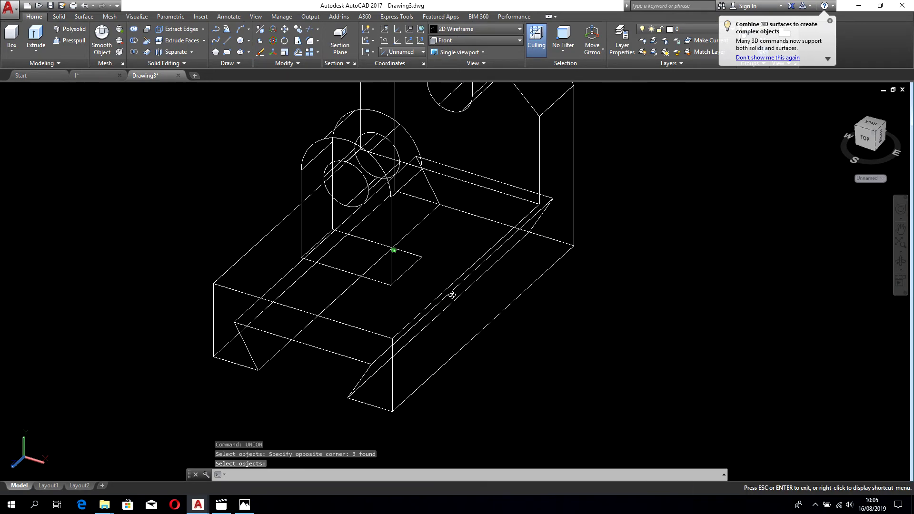
- Zoom into the bracket reference image in Photos, then return to AutoCAD
click(244, 504)
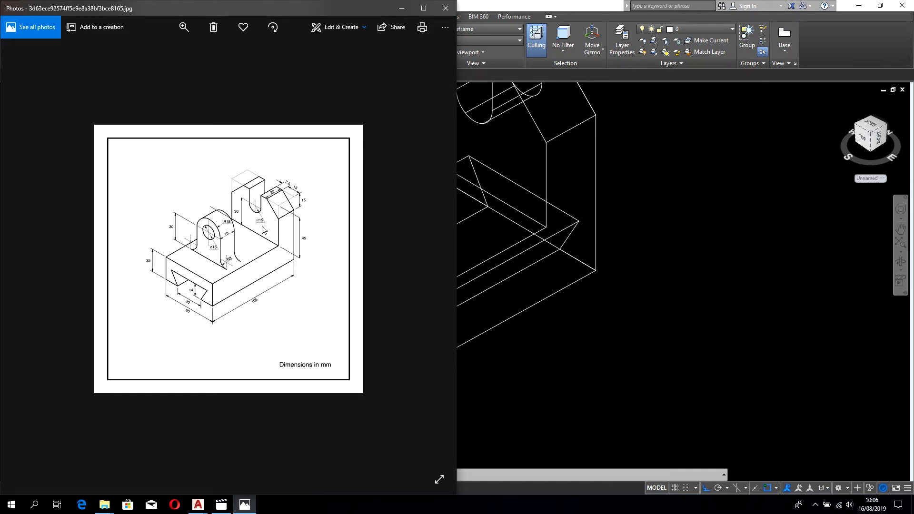
ctrl+scroll(234, 295, up, 3)
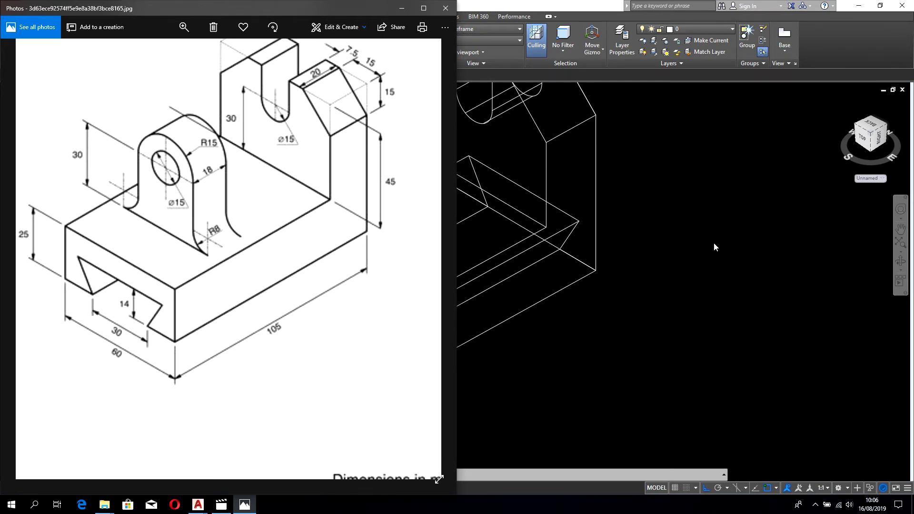
click(713, 241)
text(C)
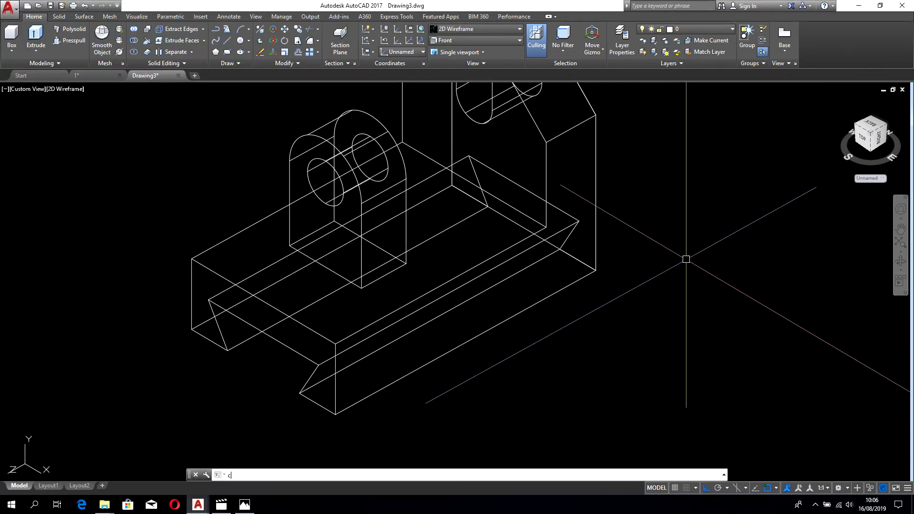
text(HAM)
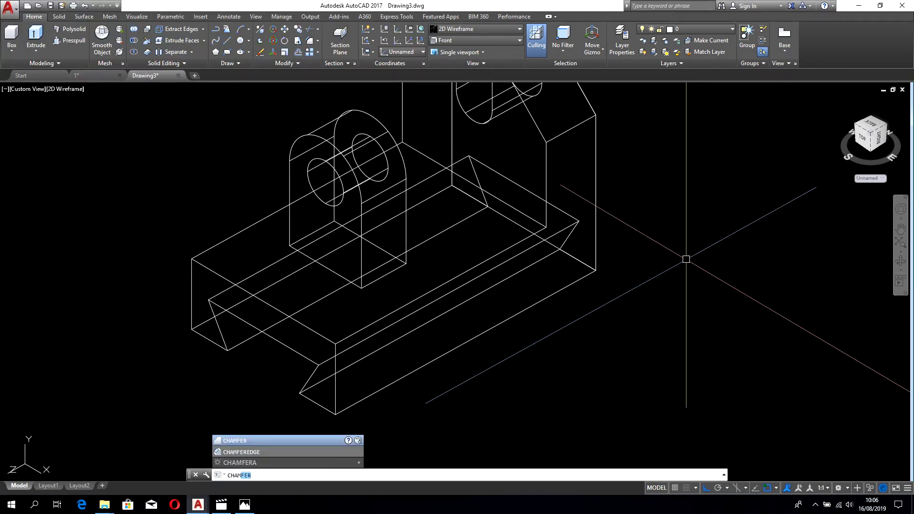
key(Down)
click(301, 448)
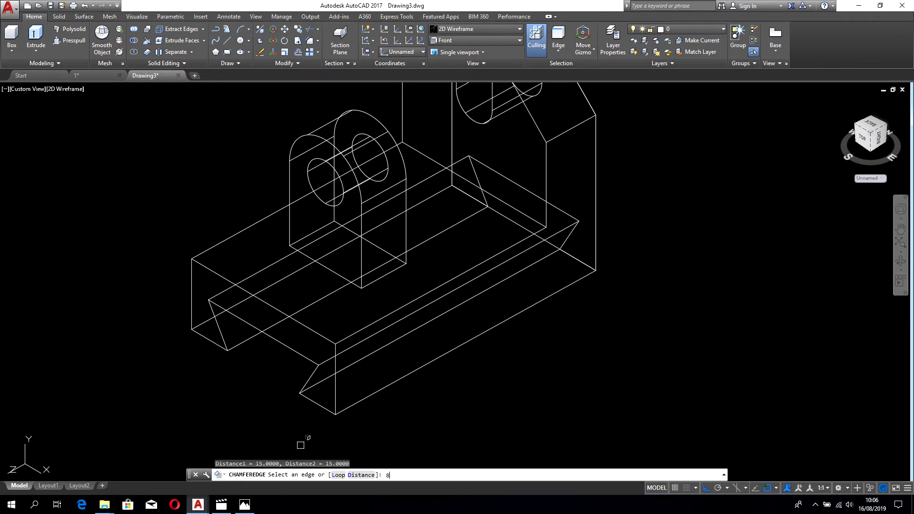
text(8)
key(Return)
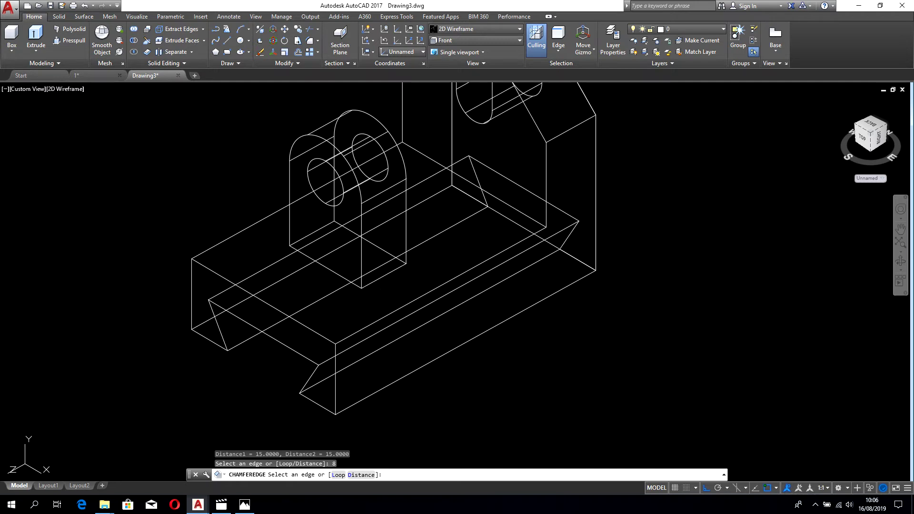
click(382, 278)
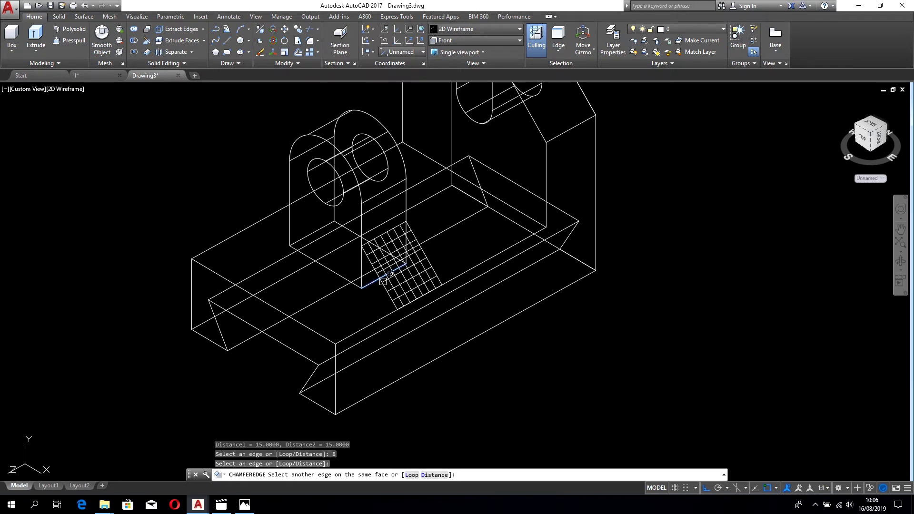
key(Escape)
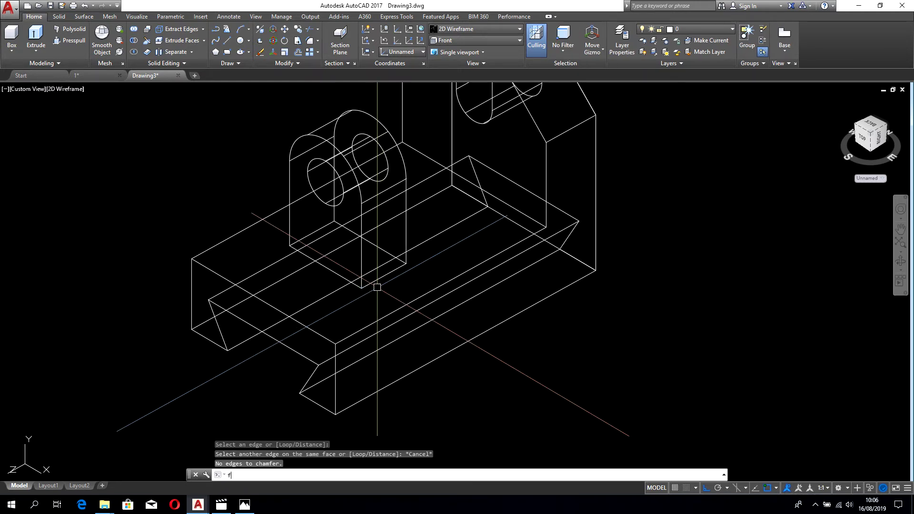
text(fil)
key(Return)
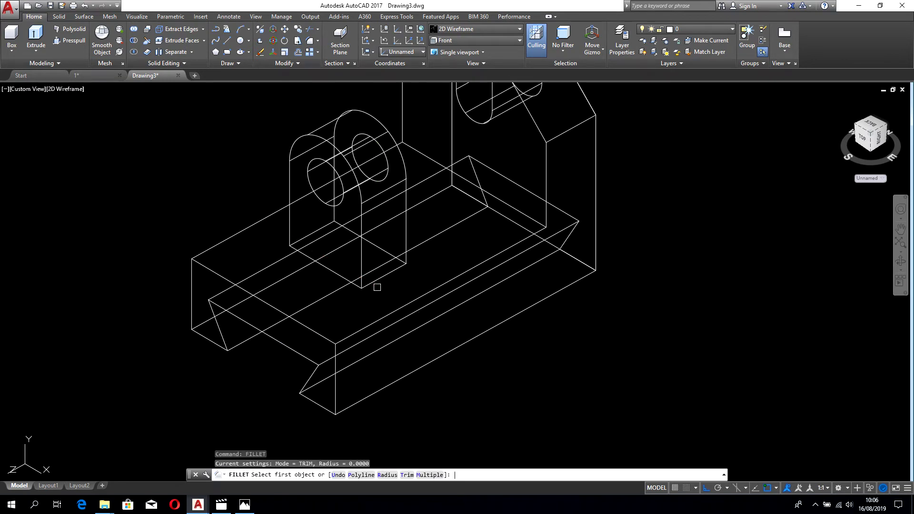
text(8)
key(Return)
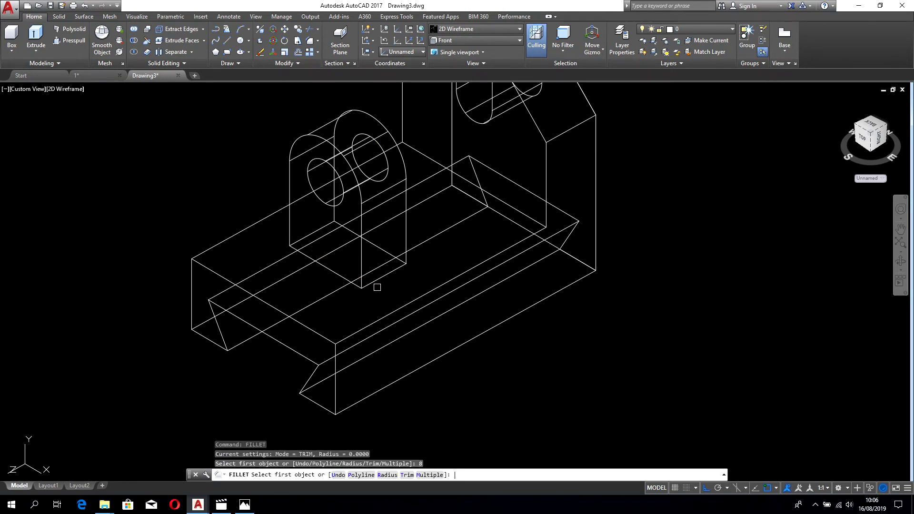
key(r)
key(Return)
key(Return)
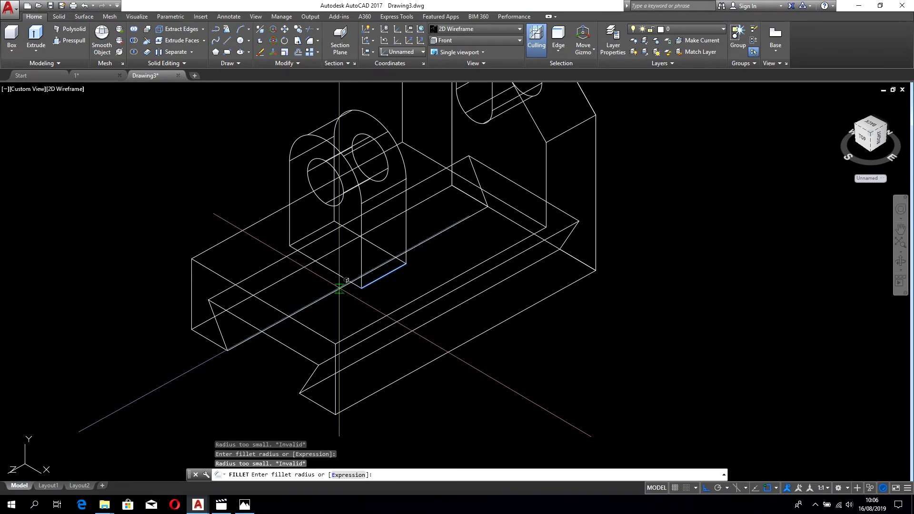
mouse_move(328, 300)
shift+middle_down()
mouse_move(391, 302)
mouse_move(434, 264)
mouse_move(399, 263)
shift+middle_up()
key(Escape)
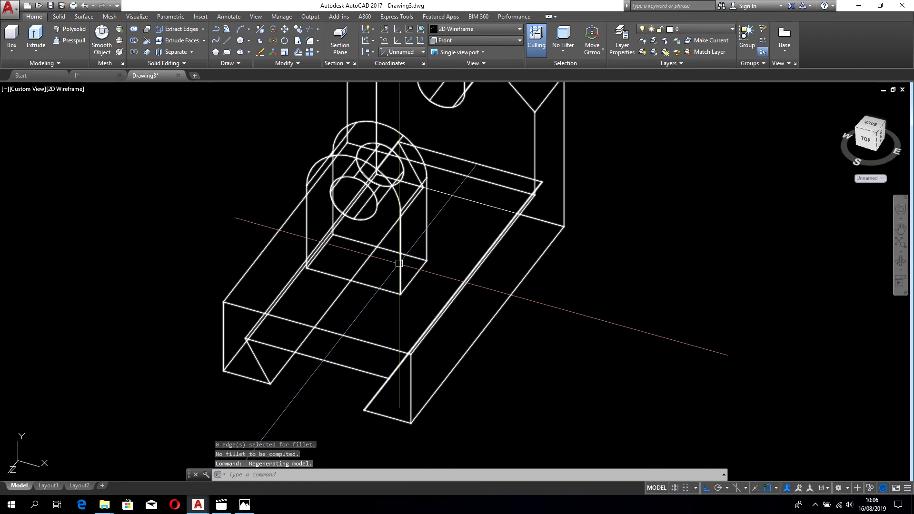
- Try filleting the boss's bottom edge, cancelling when the radius is rejected
text(f)
key(Return)
click(415, 278)
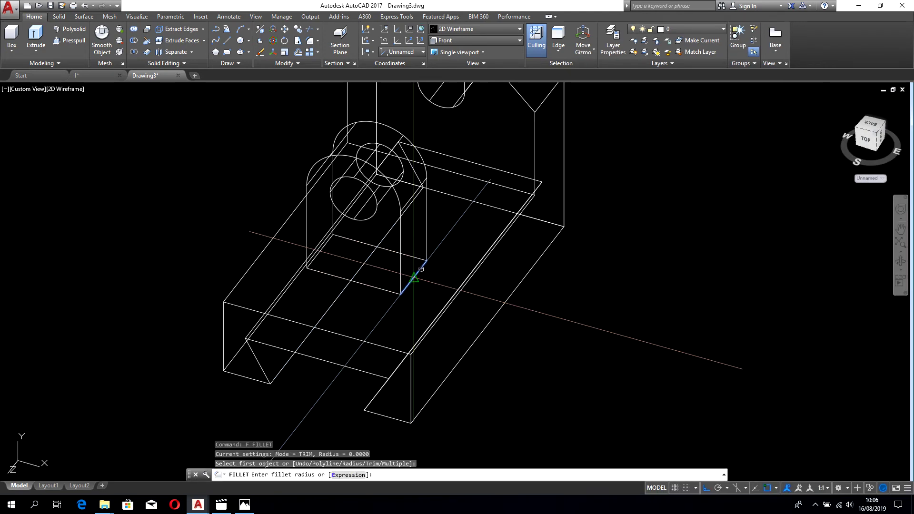
key(Return)
key(Return)
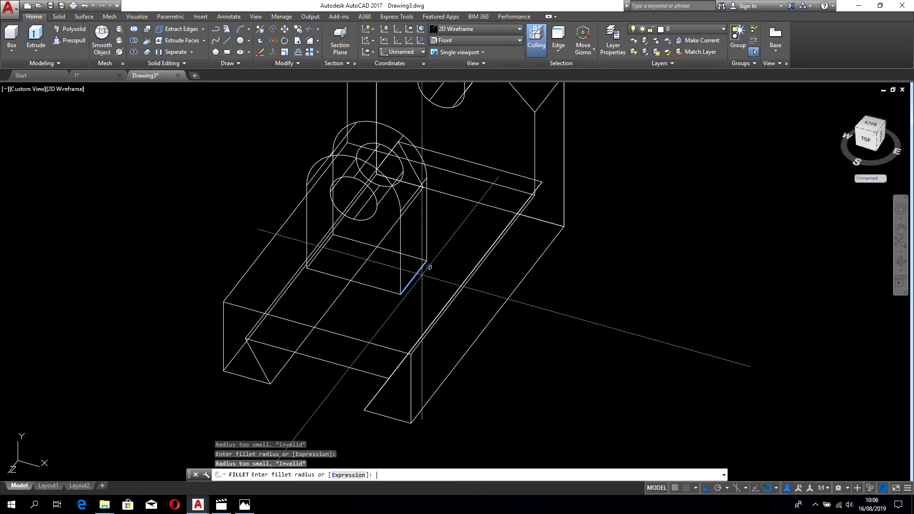
key(Escape)
text(f)
key(Return)
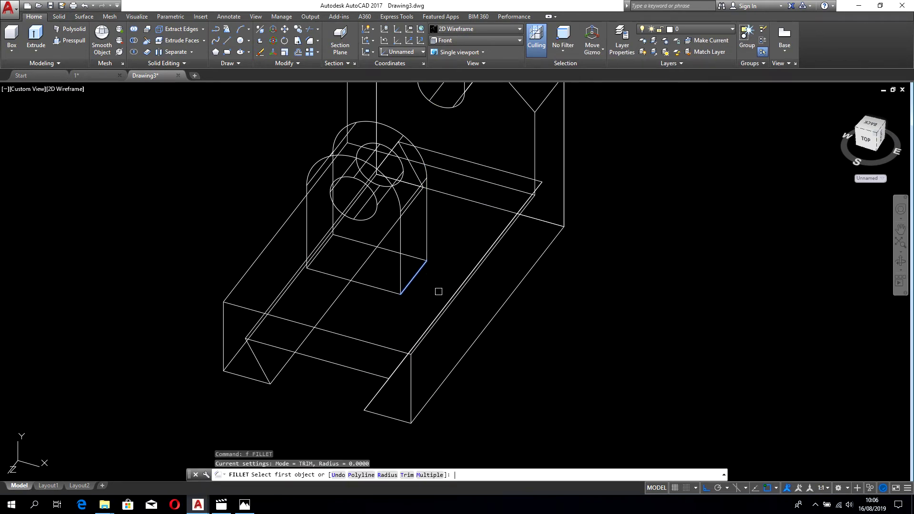
- Set fillet radius 8 and round both base edges of the boss
text(r)
key(Return)
key(Return)
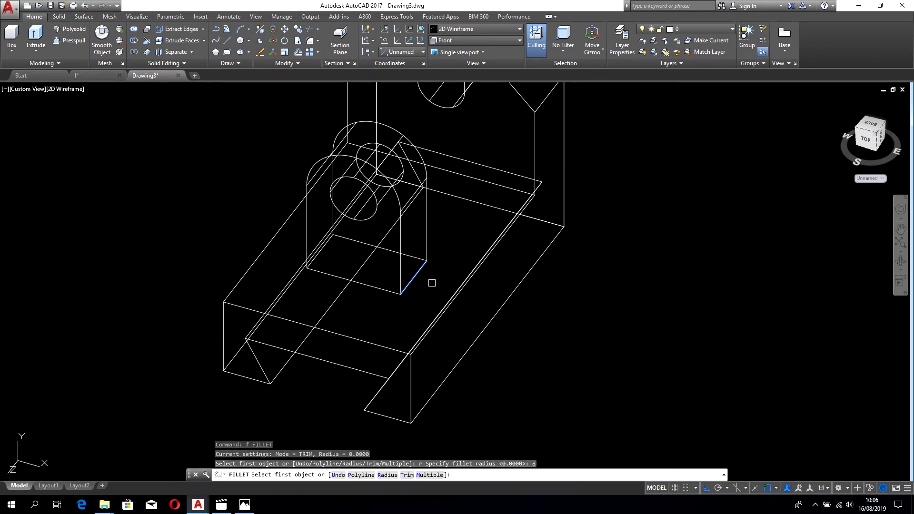
click(420, 277)
key(Return)
key(Return)
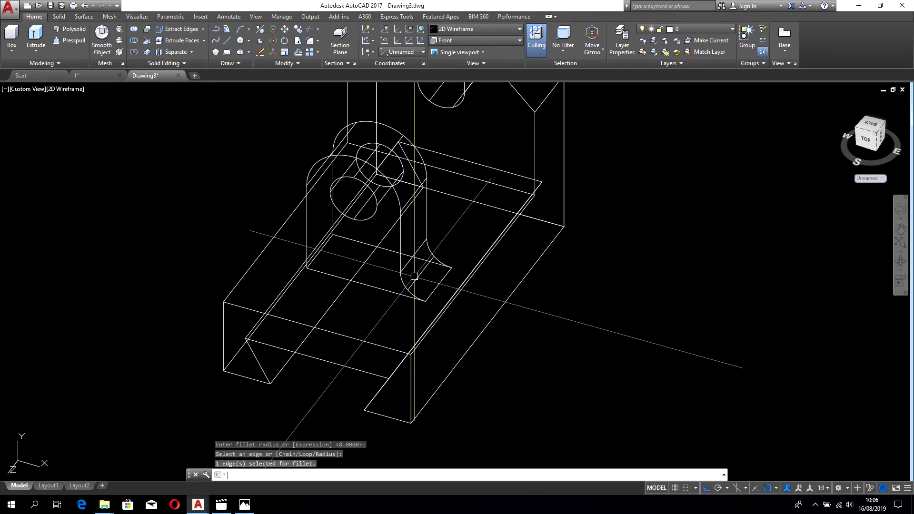
shift+middle_drag(378, 297, 457, 310)
key(Return)
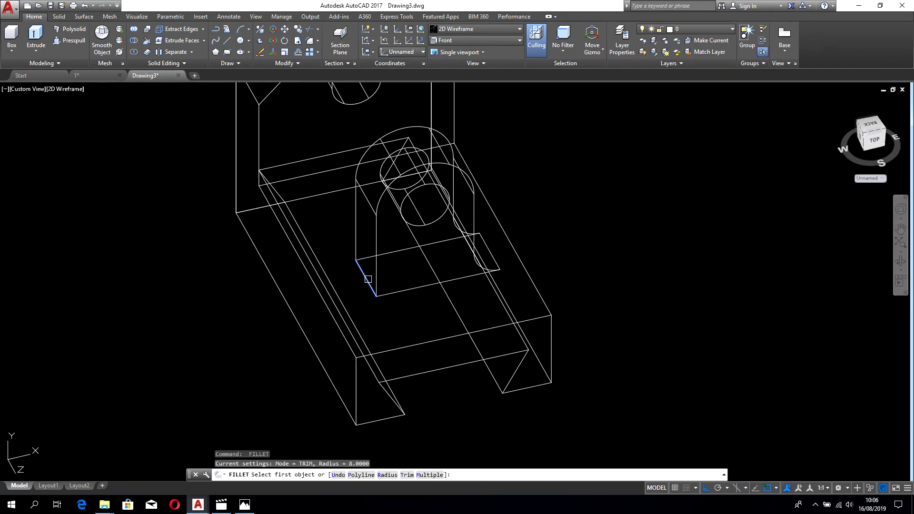
click(365, 278)
key(Return)
key(Return)
mouse_move(374, 270)
shift+middle_down()
mouse_move(332, 268)
mouse_move(352, 367)
mouse_move(486, 283)
shift+middle_up()
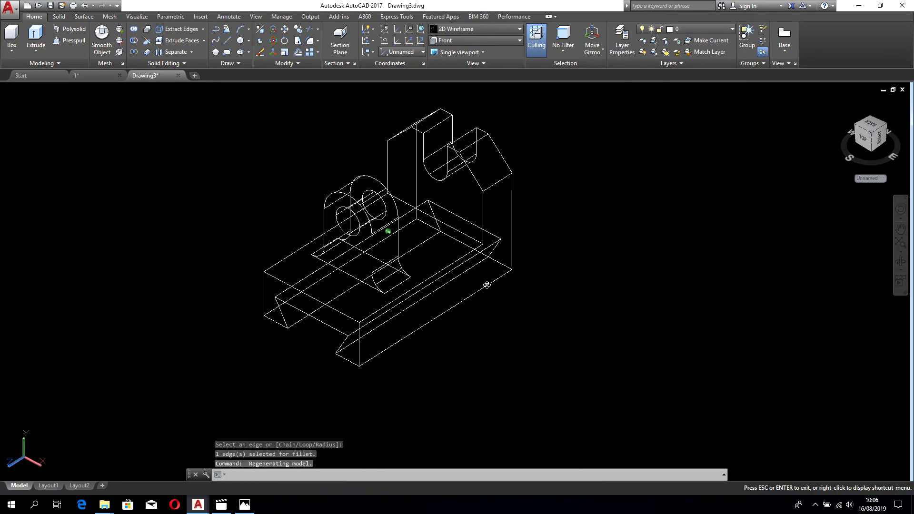
- Set the bracket solid's colour to Magenta in Properties
click(454, 356)
click(155, 113)
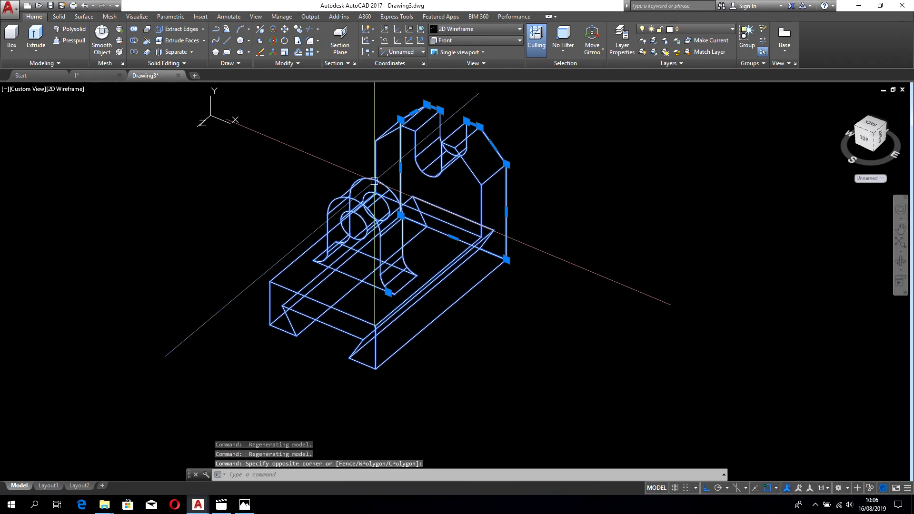
right_click(385, 191)
click(407, 384)
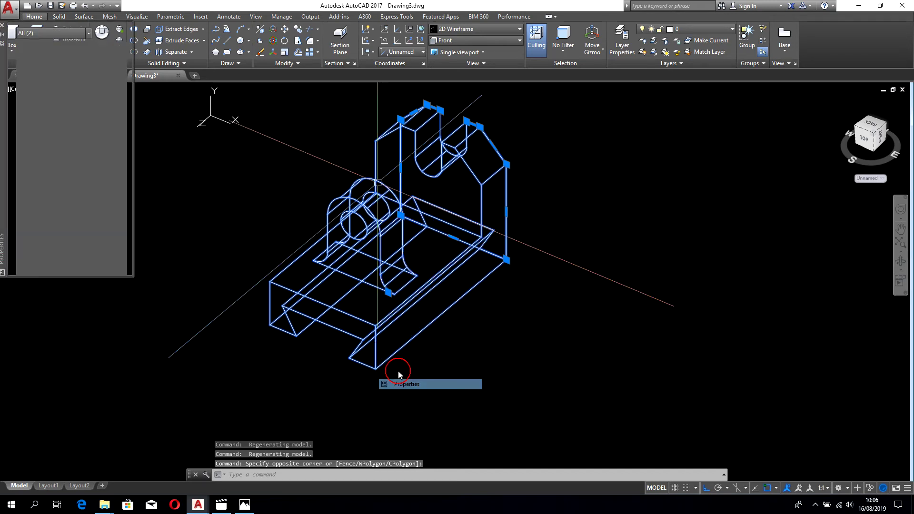
click(96, 55)
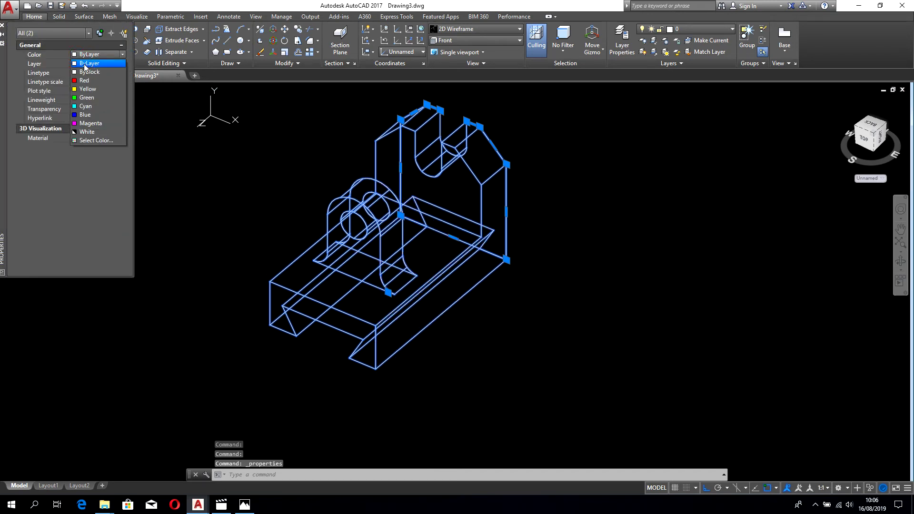
click(90, 123)
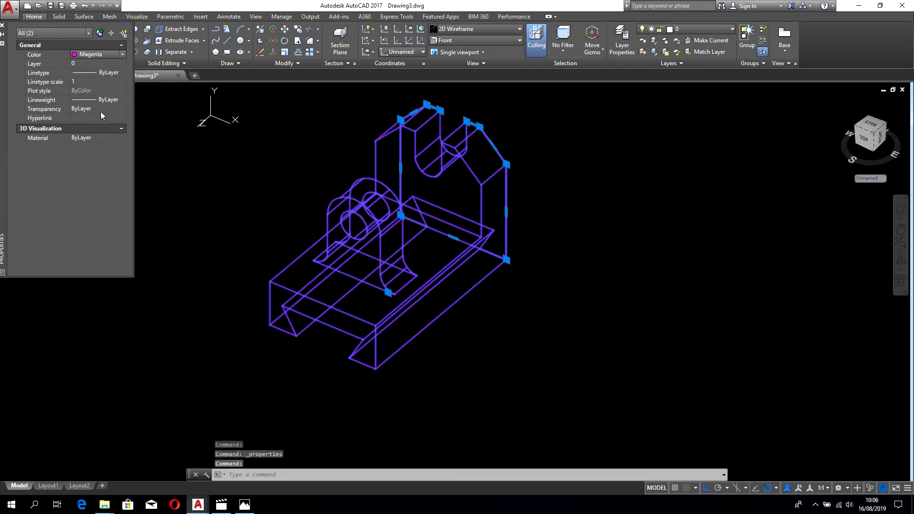
click(2, 26)
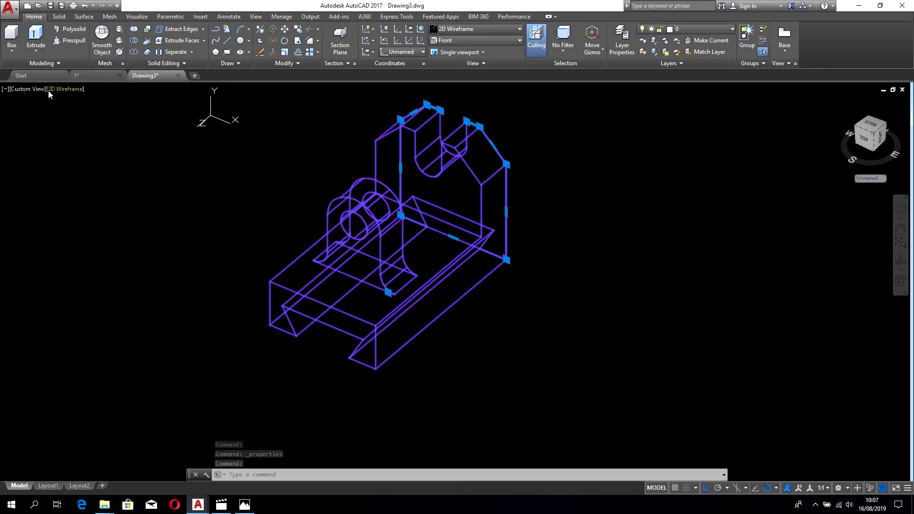
- Switch the viewport to Shaded with edges and orbit to inspect the model
click(67, 89)
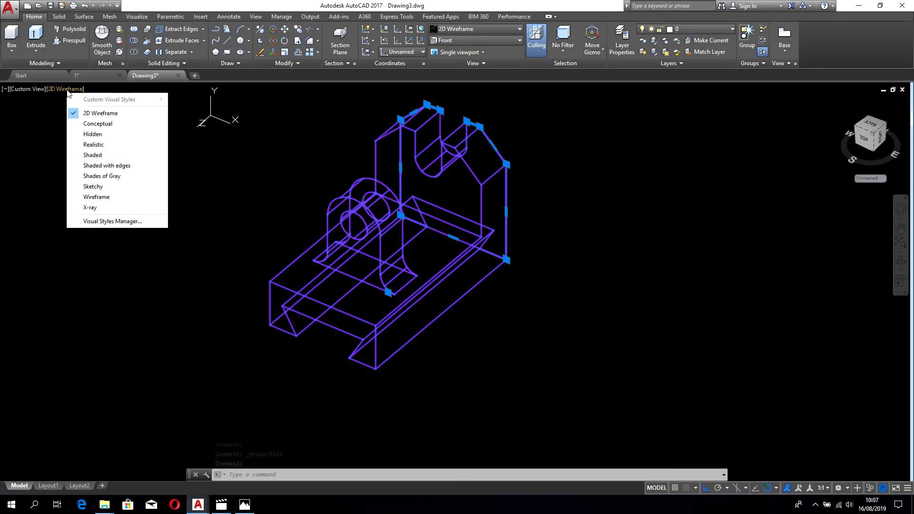
click(114, 166)
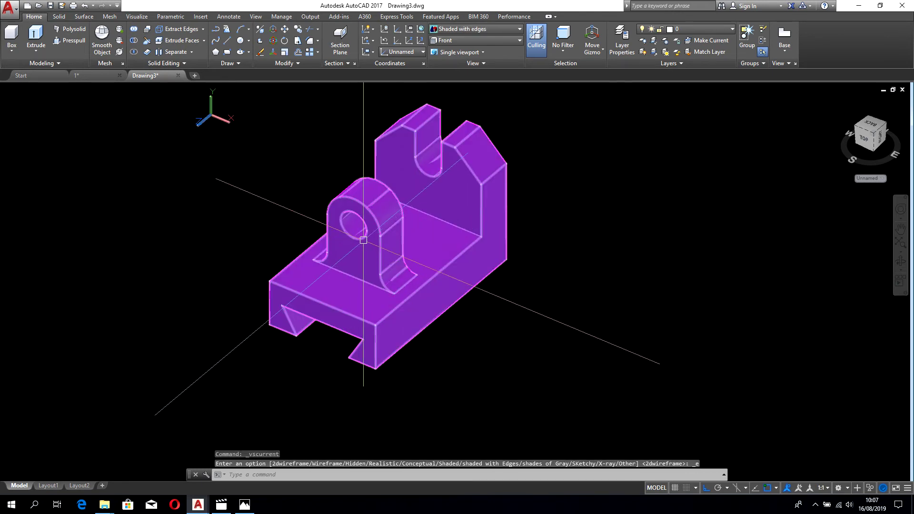
shift+middle_drag(489, 287, 479, 288)
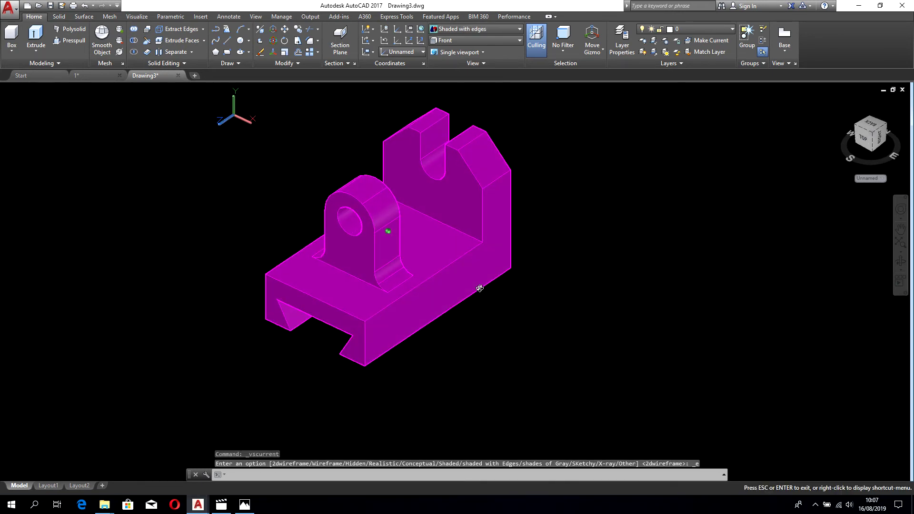
shift+middle_drag(424, 153, 420, 198)
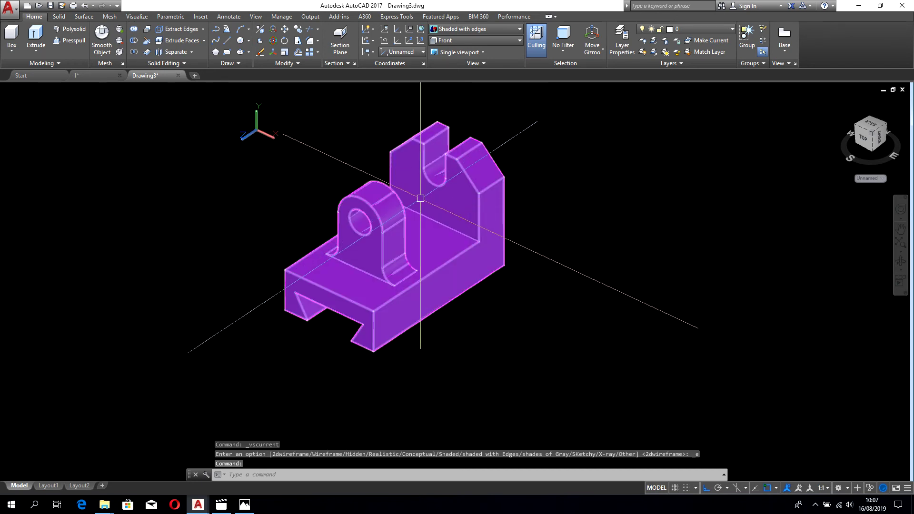
click(420, 198)
right_click(400, 200)
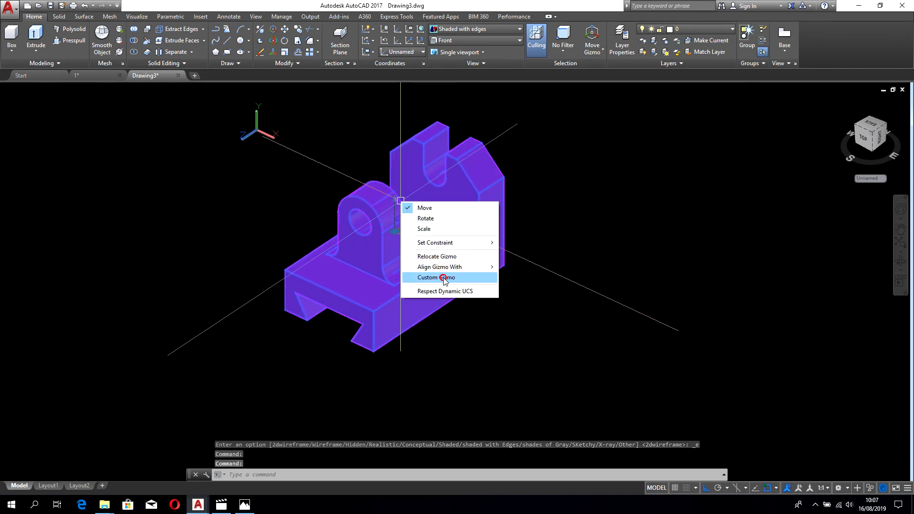
click(445, 282)
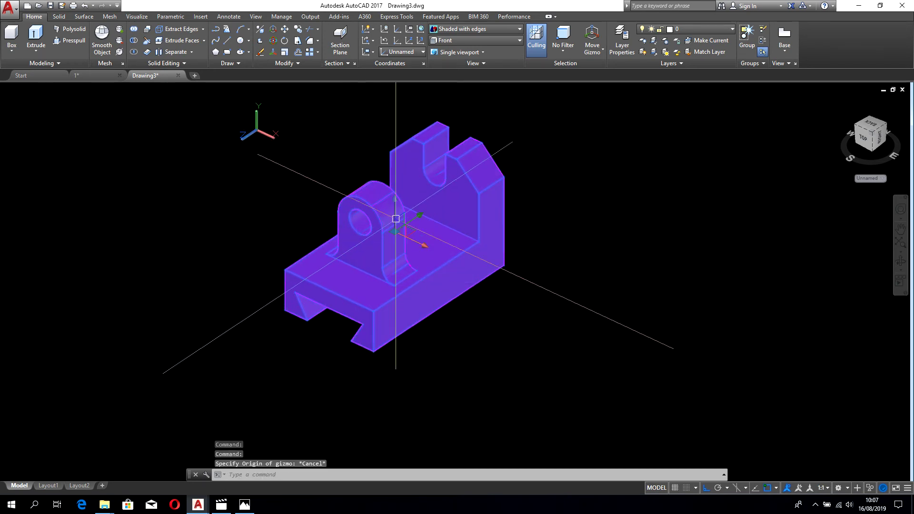
key(Escape)
key(Escape)
key(Escape)
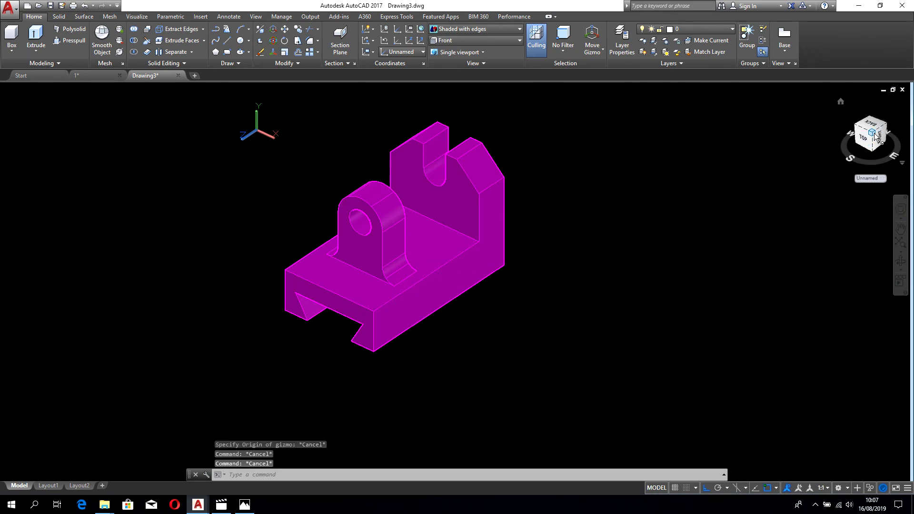
click(875, 136)
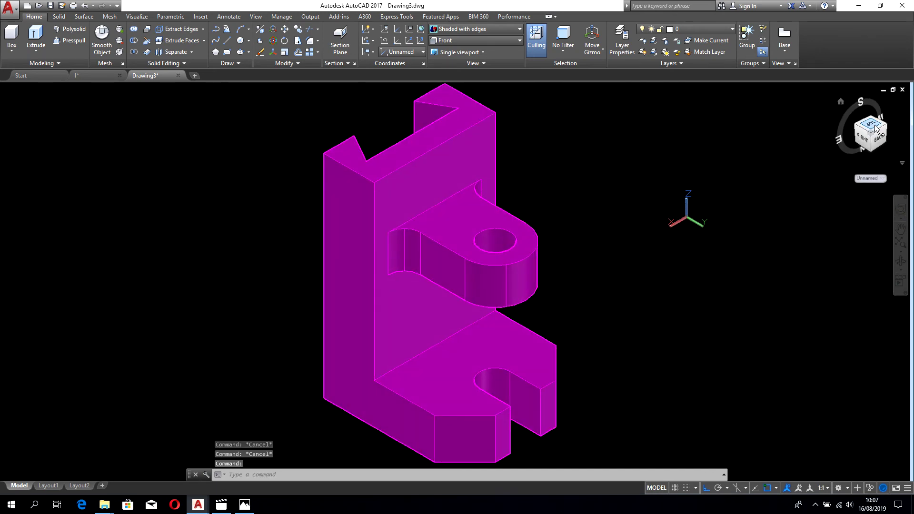
click(874, 128)
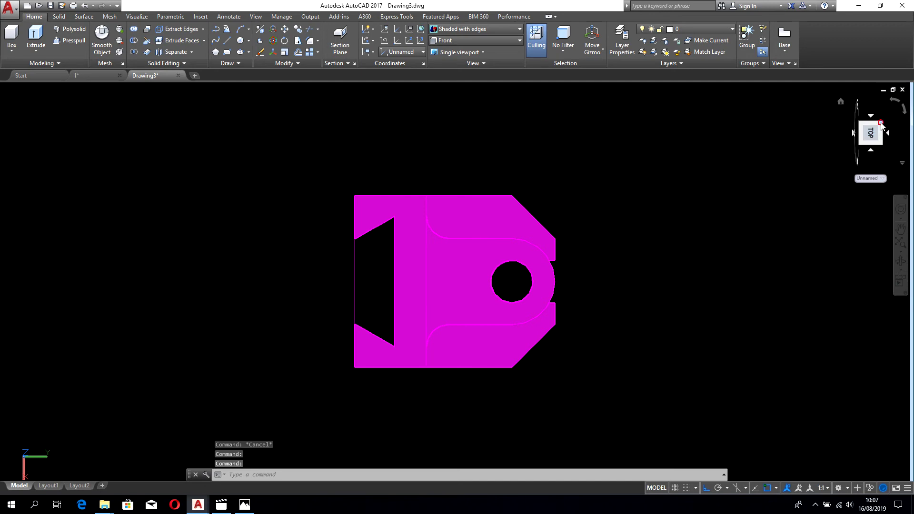
click(881, 125)
click(867, 140)
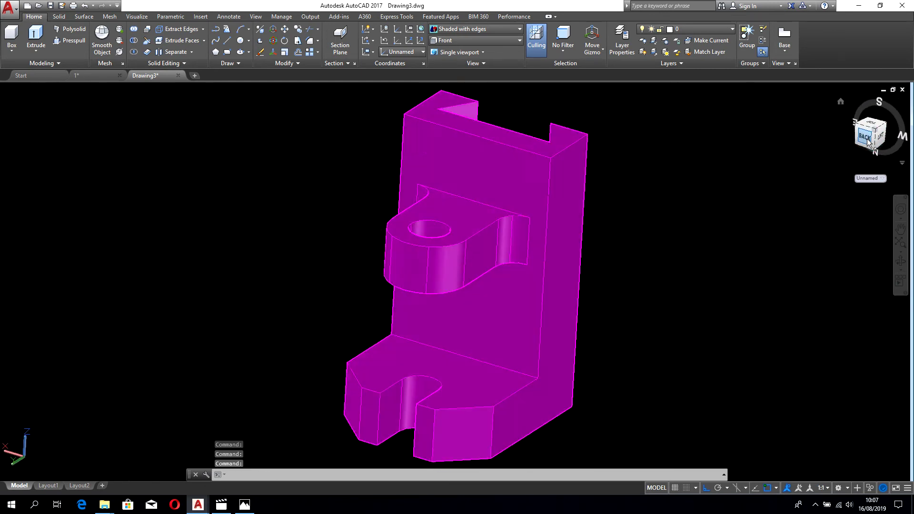
click(481, 41)
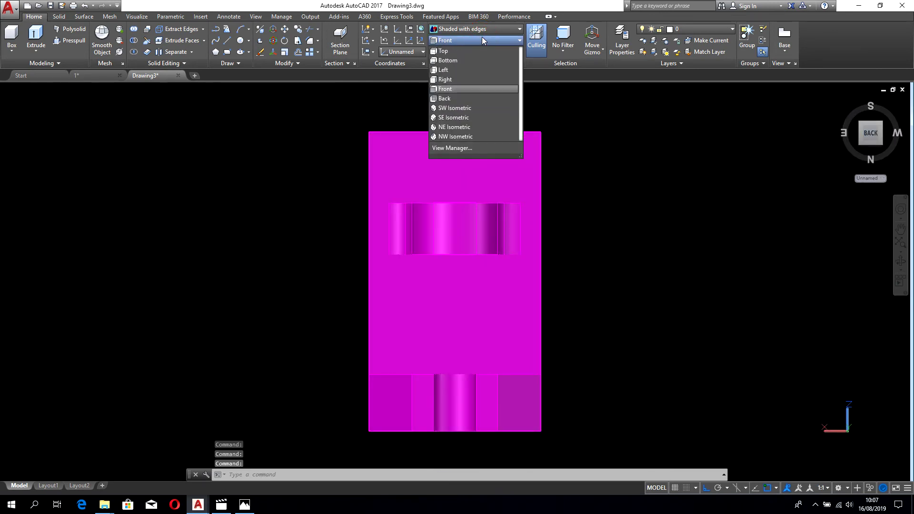
click(481, 47)
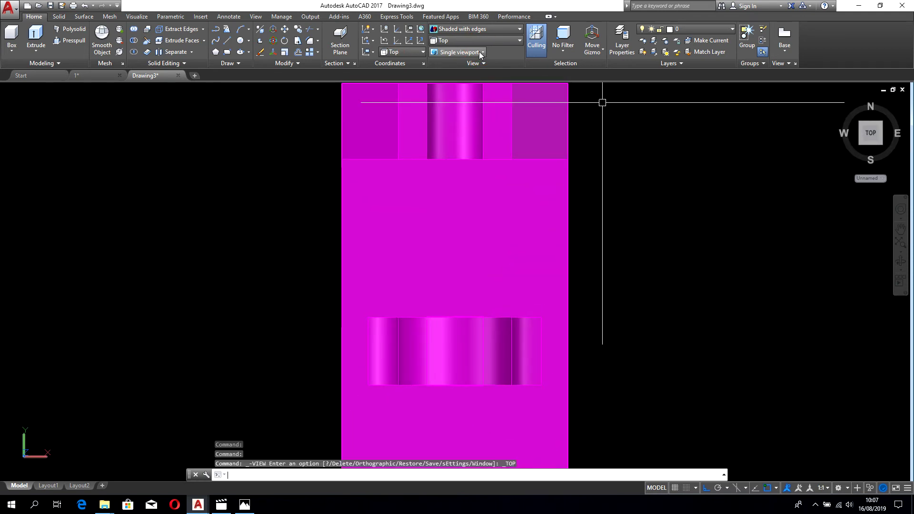
click(863, 143)
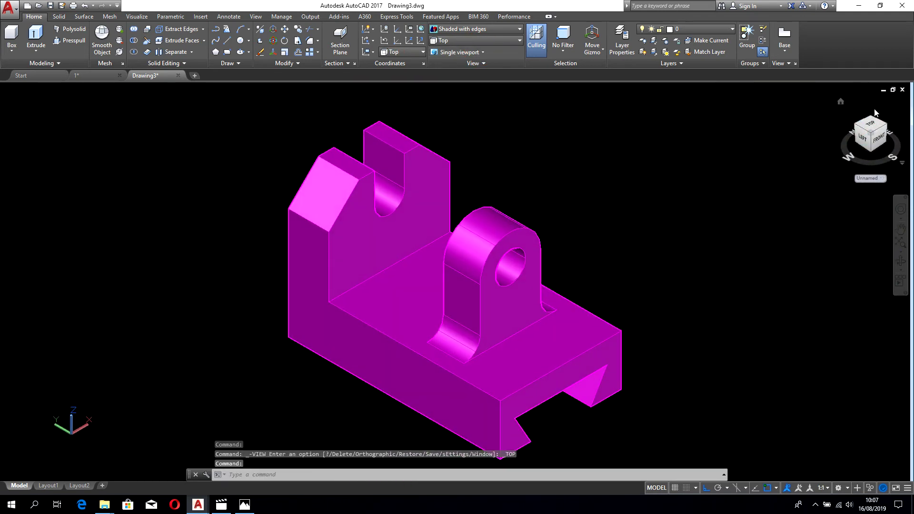
click(886, 125)
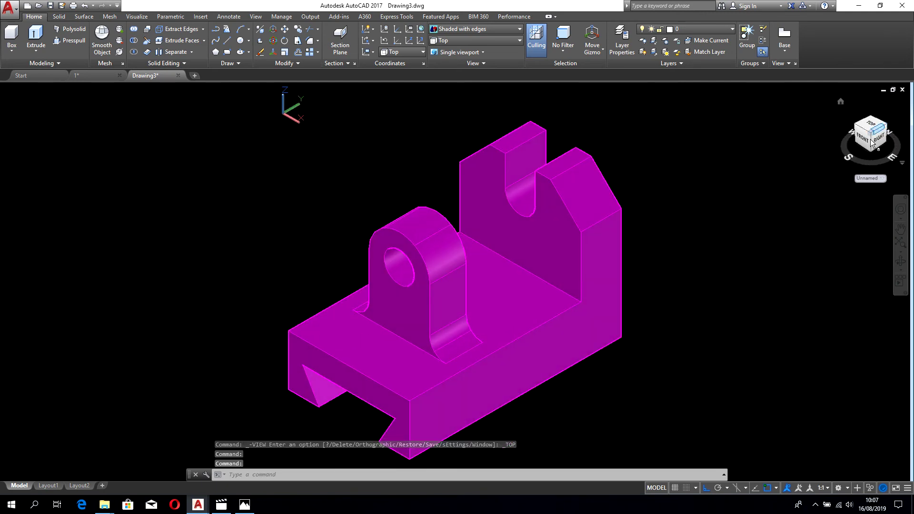
click(252, 508)
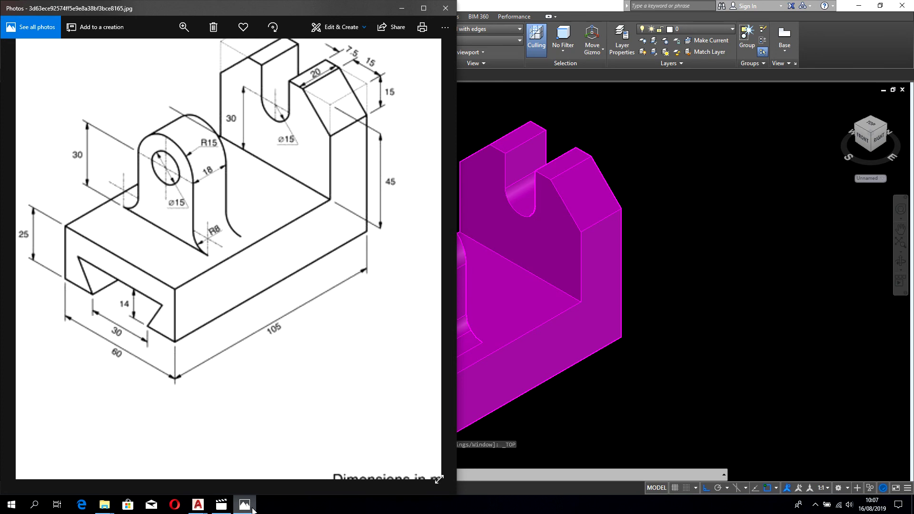
click(252, 508)
middle_drag(704, 345, 686, 336)
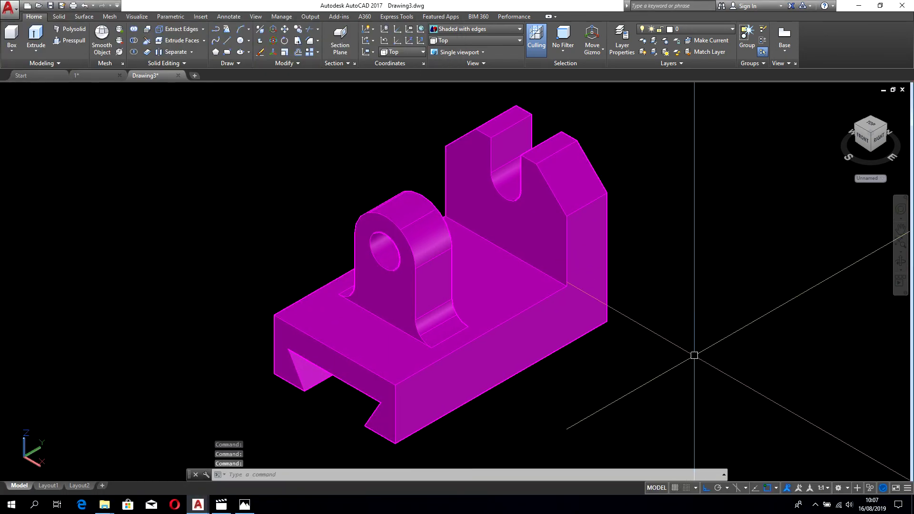